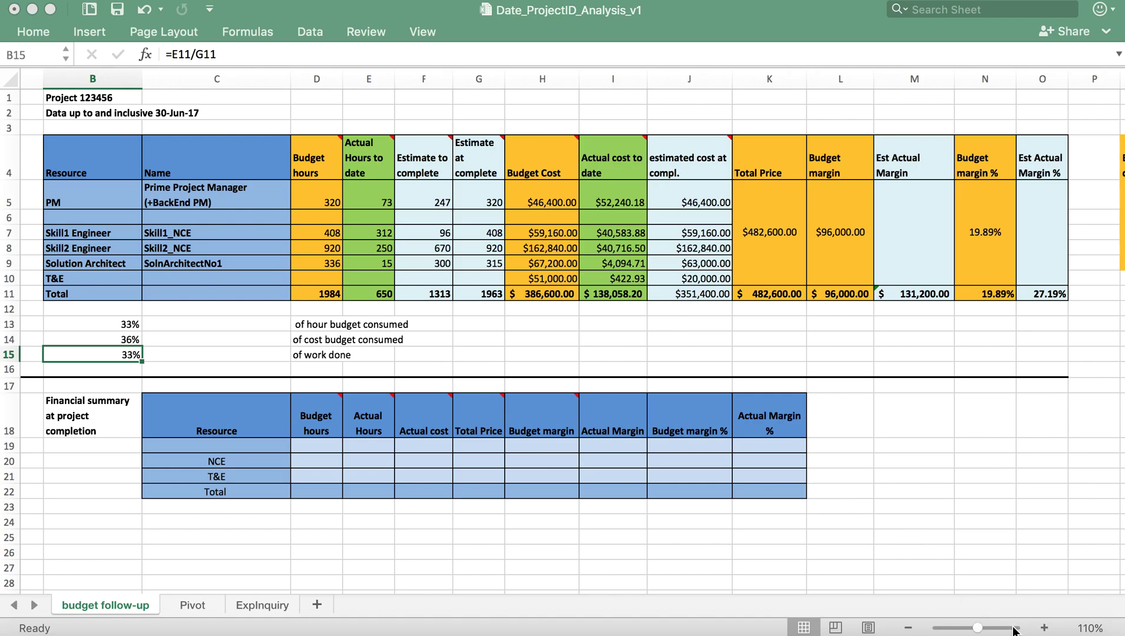
# Zoom the budget follow-up sheet in toward 140% using the status-bar zoom control
pyautogui.click(1045, 628)
pyautogui.click(1045, 628)
pyautogui.click(1045, 628)
pyautogui.scroll(-1, 691, 347)
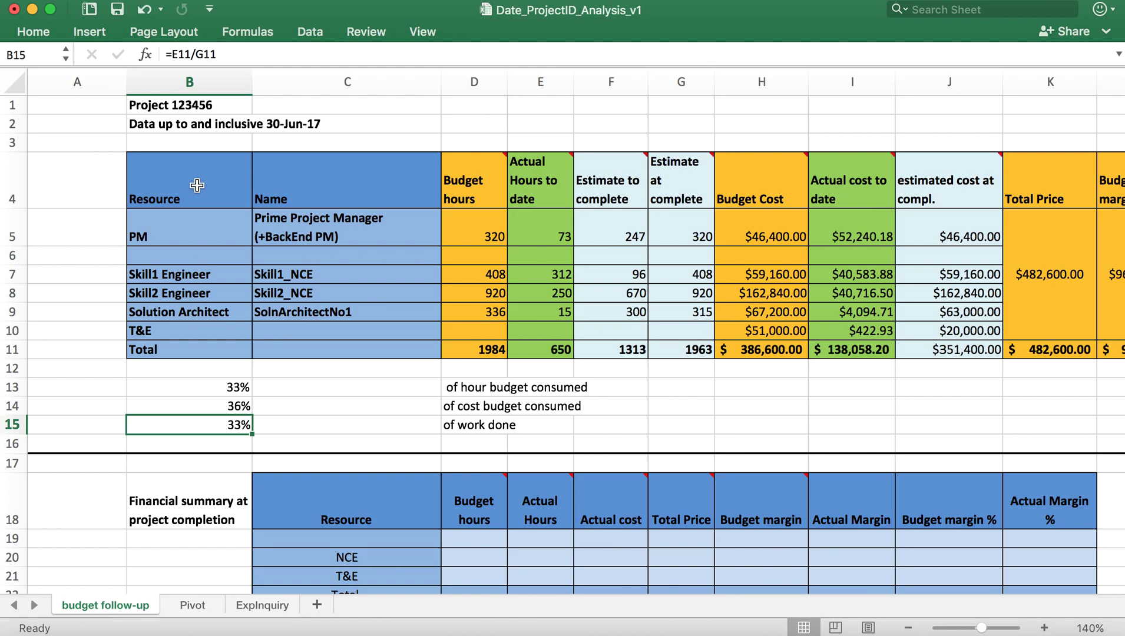
pyautogui.click(187, 227)
pyautogui.moveTo(187, 227); pyautogui.dragTo(184, 309)
pyautogui.click(187, 234)
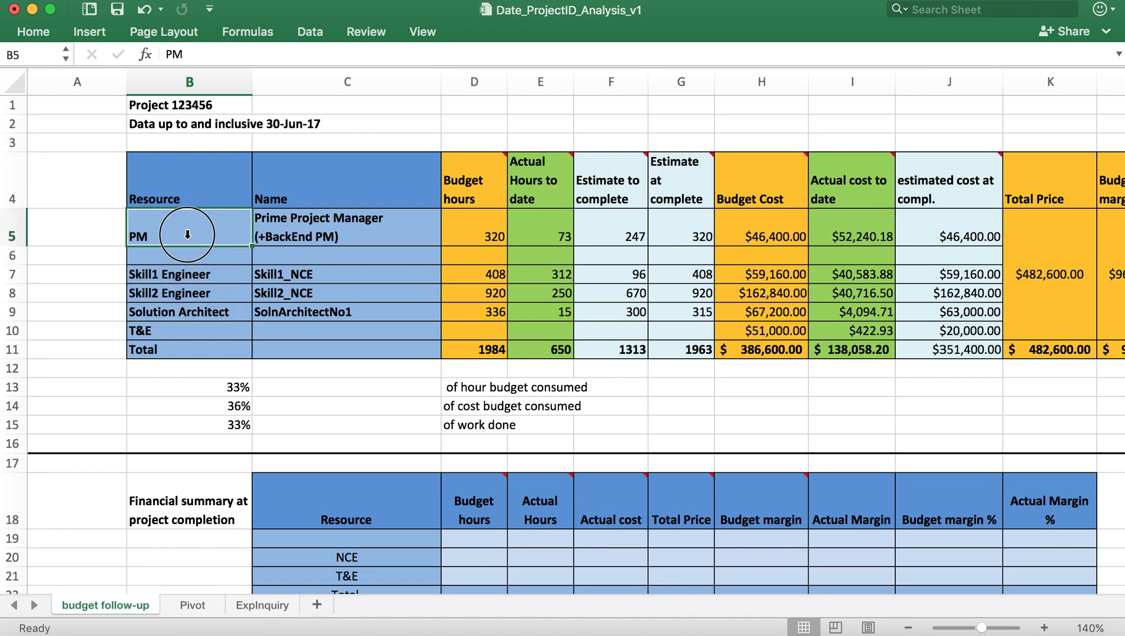
pyautogui.moveTo(177, 274)
pyautogui.mouseDown()
pyautogui.moveTo(177, 312)
pyautogui.moveTo(183, 264)
pyautogui.moveTo(185, 274)
pyautogui.mouseUp()
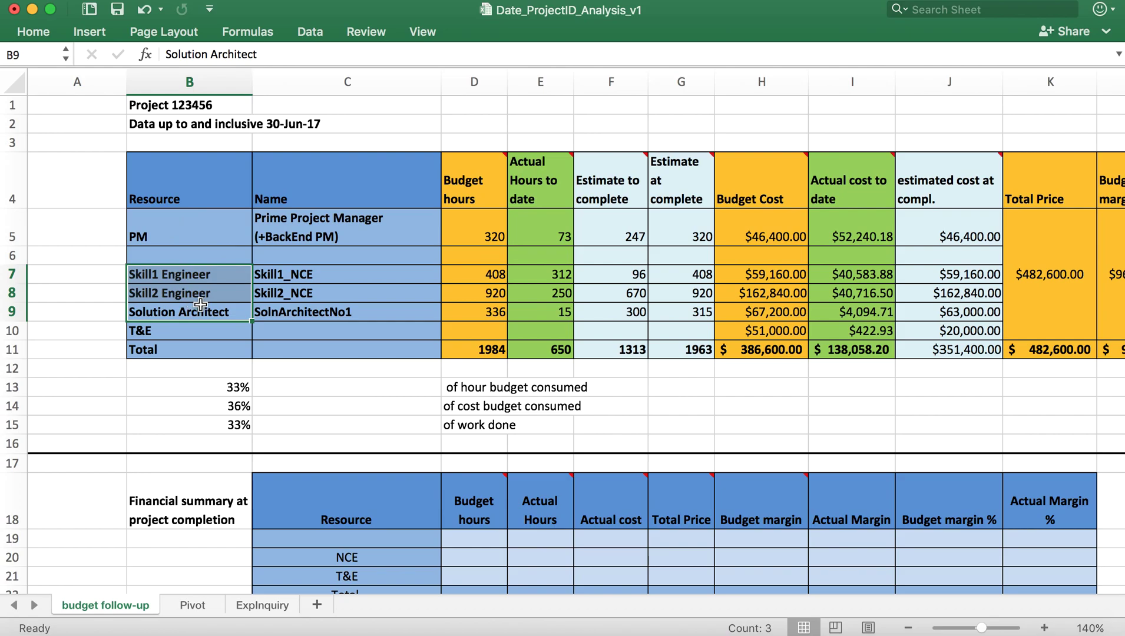
pyautogui.hscroll(3, 200, 304)
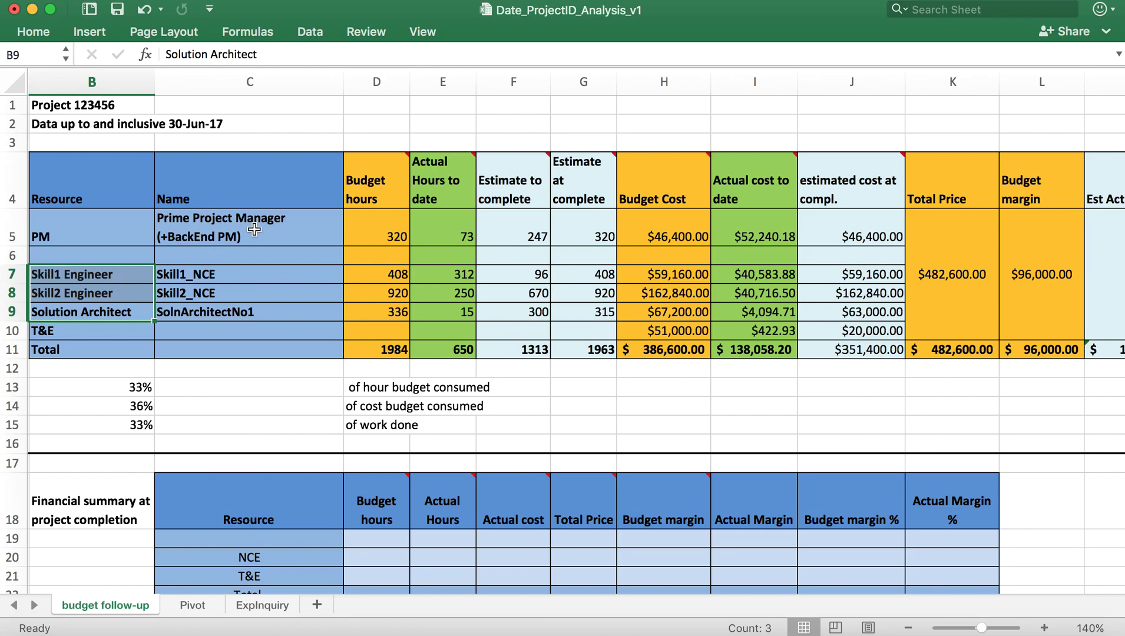
pyautogui.click(254, 230)
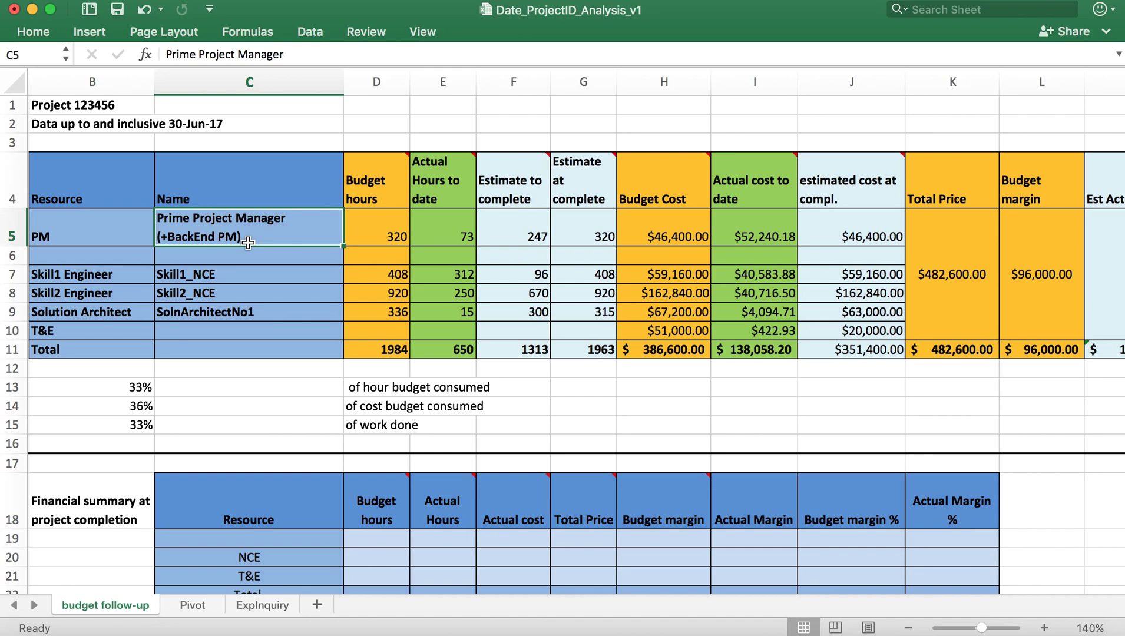
pyautogui.hscroll(-1, 248, 243)
pyautogui.scroll(-1, 248, 243)
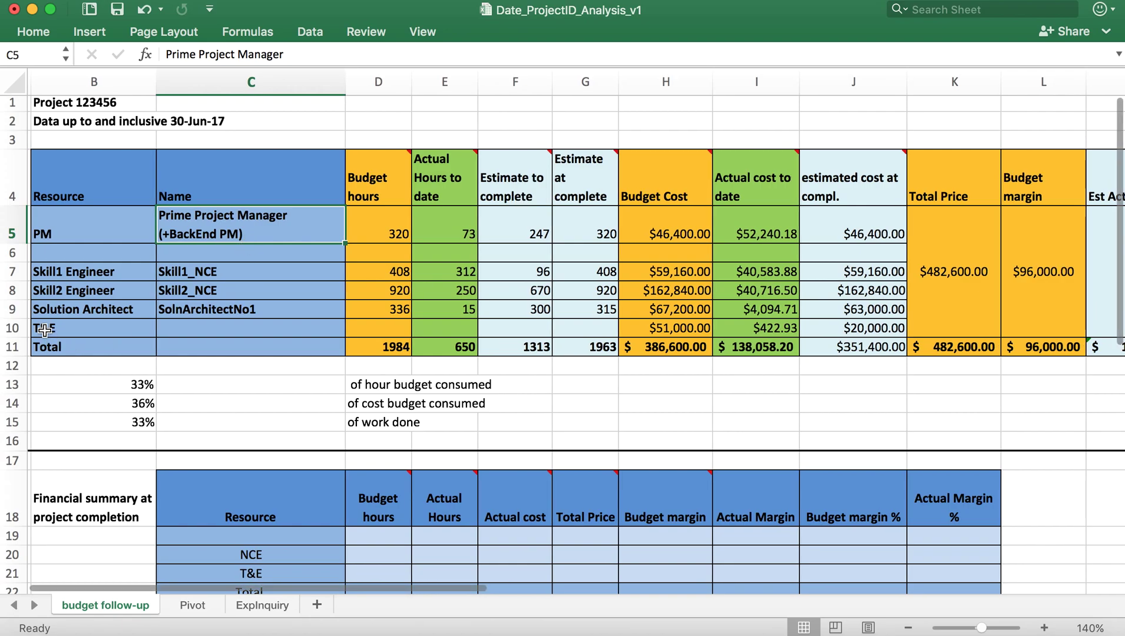
pyautogui.click(119, 328)
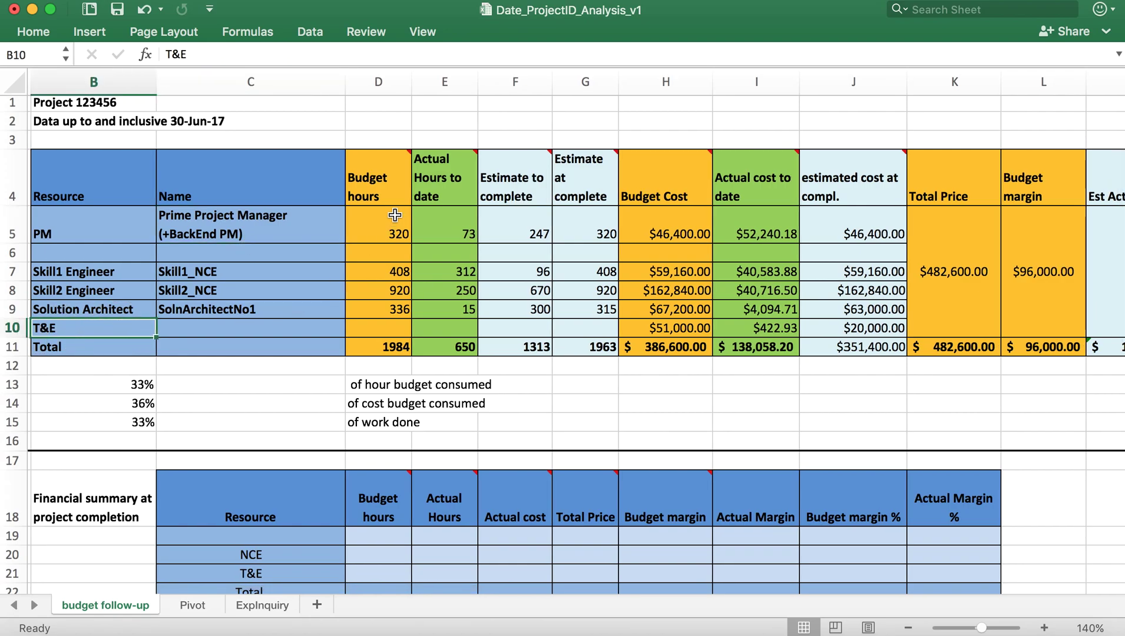
pyautogui.moveTo(391, 183)
pyautogui.scroll(-1, 662, 232)
pyautogui.hscroll(2, 662, 233)
pyautogui.click(661, 233)
pyautogui.hscroll(-1, 661, 233)
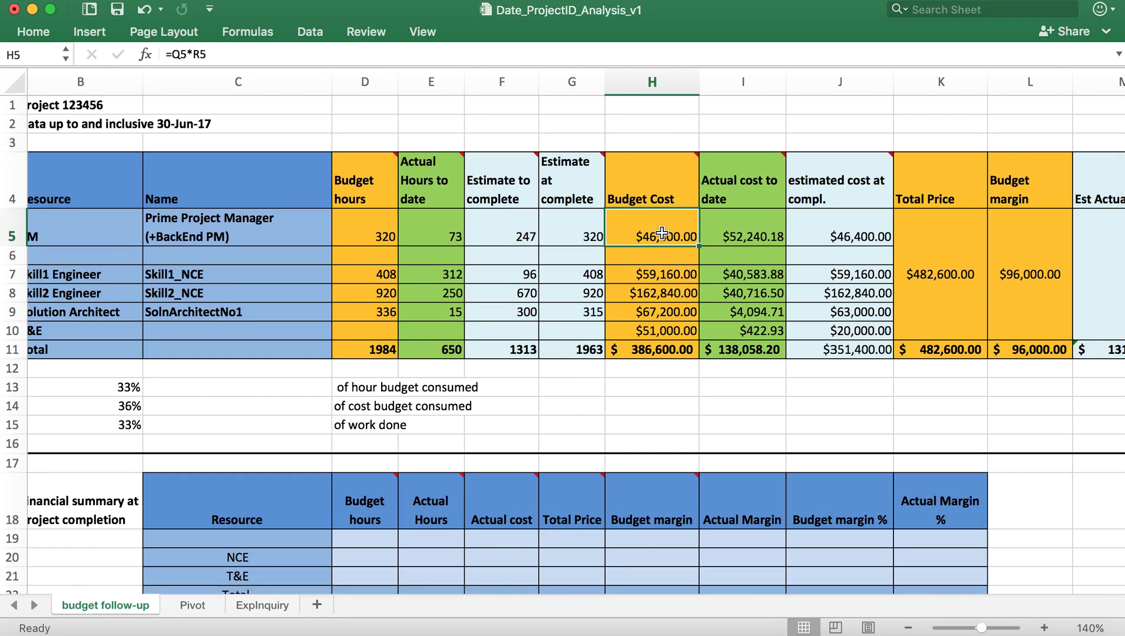
pyautogui.hscroll(3, 661, 233)
pyautogui.hscroll(2, 662, 233)
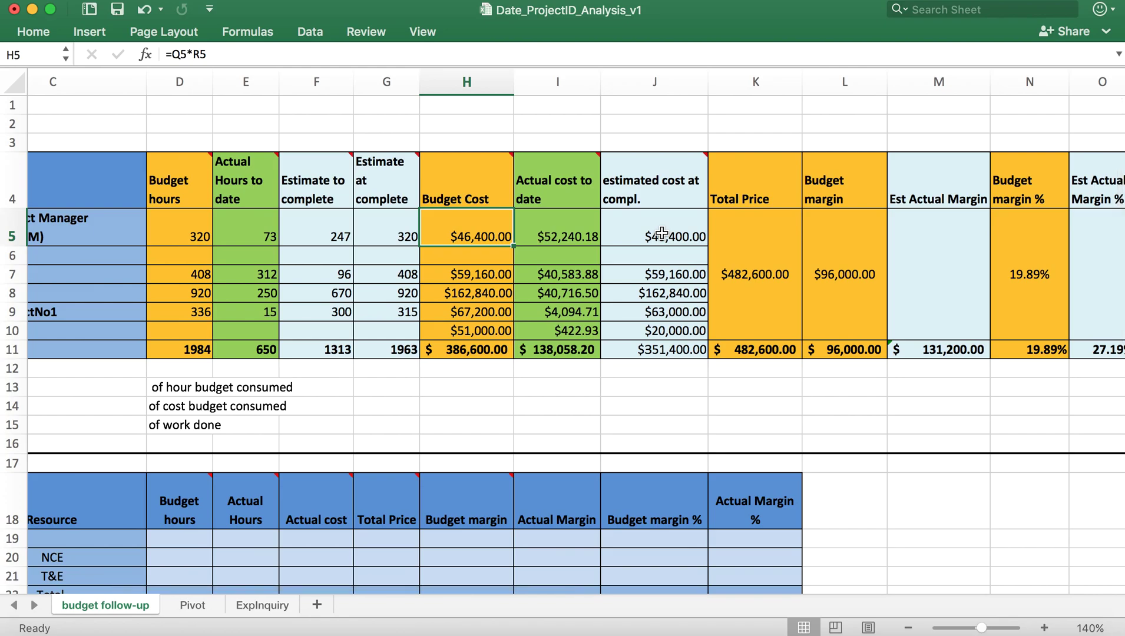
pyautogui.hscroll(-3, 447, 239)
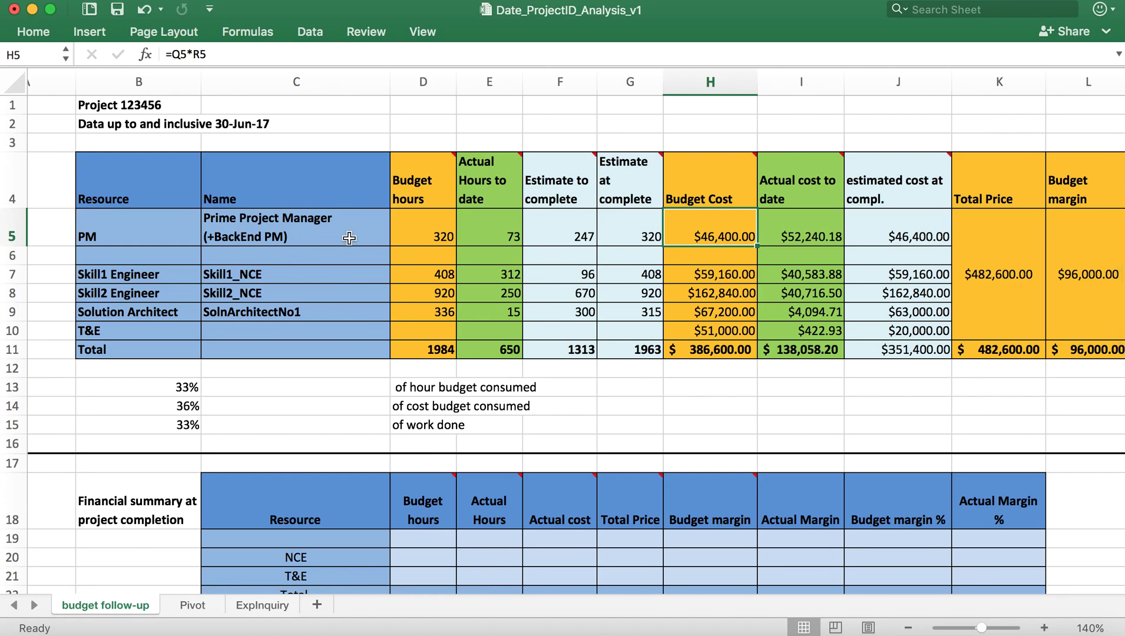
pyautogui.hscroll(10, 722, 225)
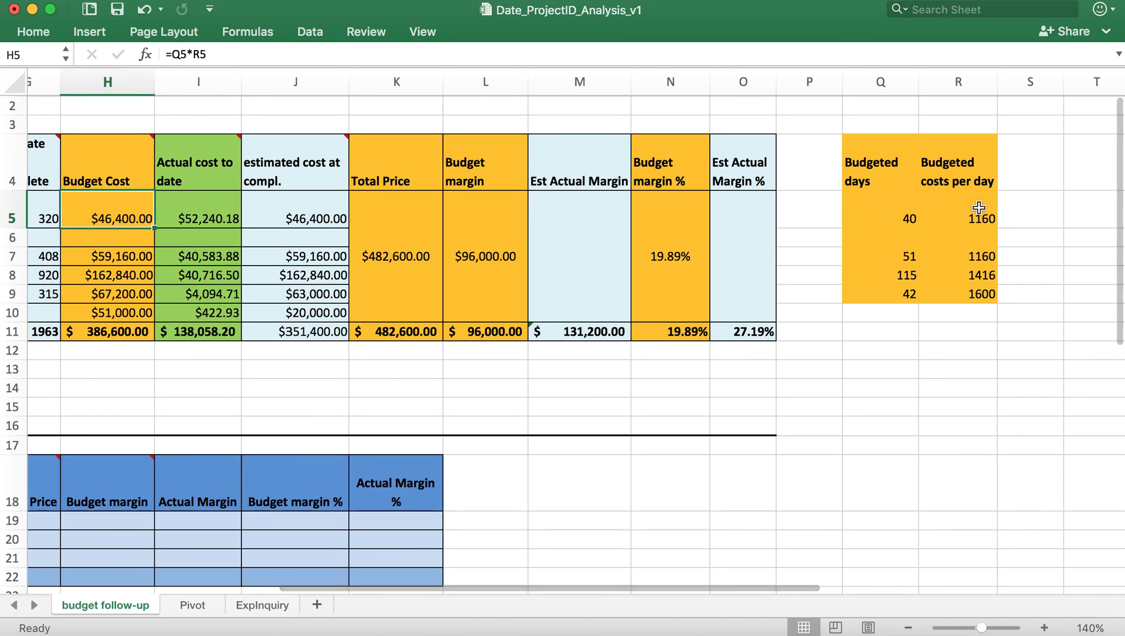
pyautogui.click(978, 207)
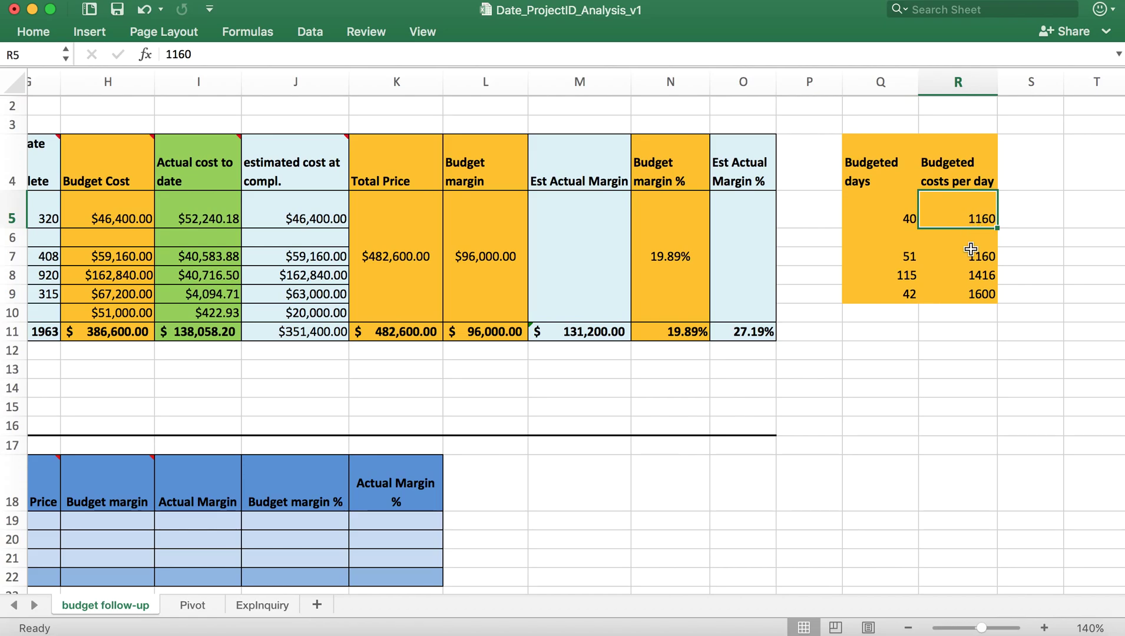
pyautogui.hscroll(-10, 966, 256)
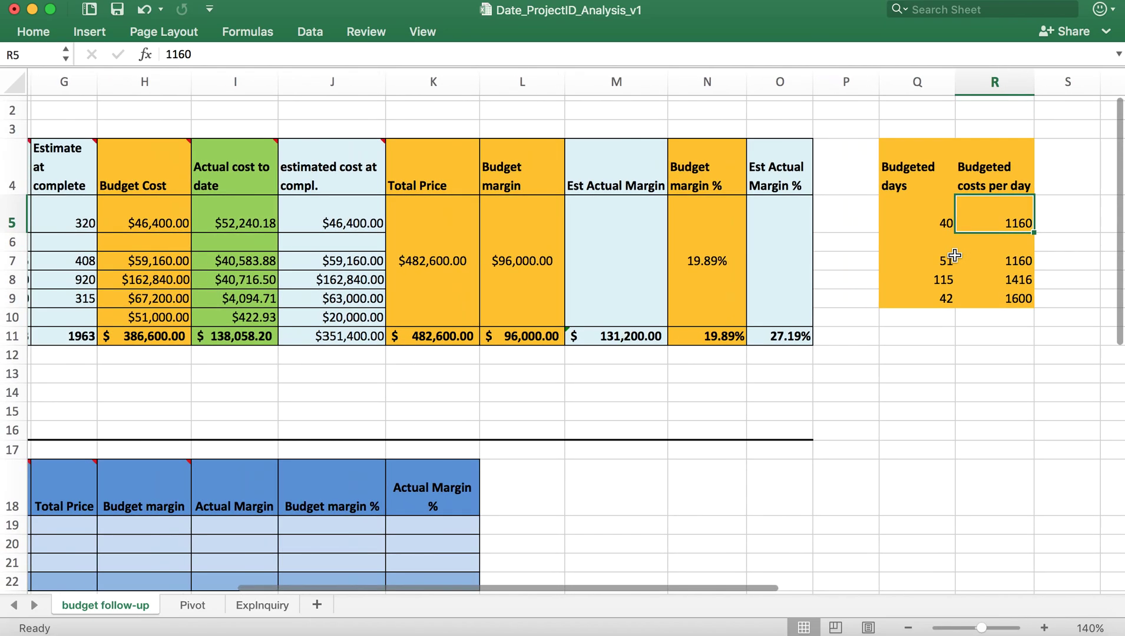
pyautogui.hscroll(8, 954, 255)
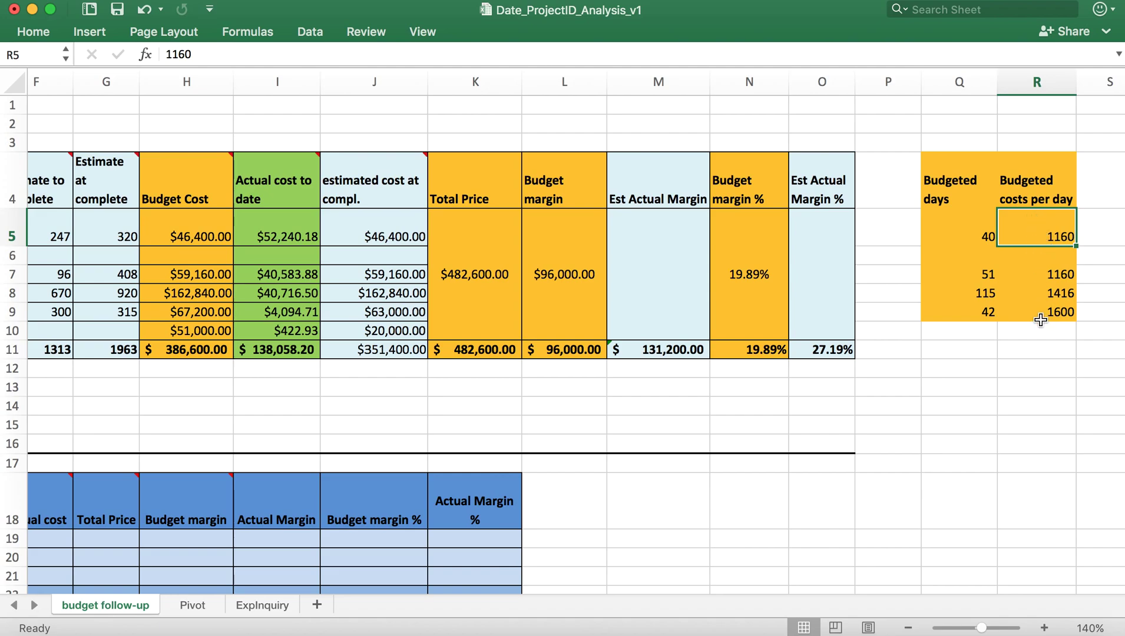
pyautogui.click(215, 233)
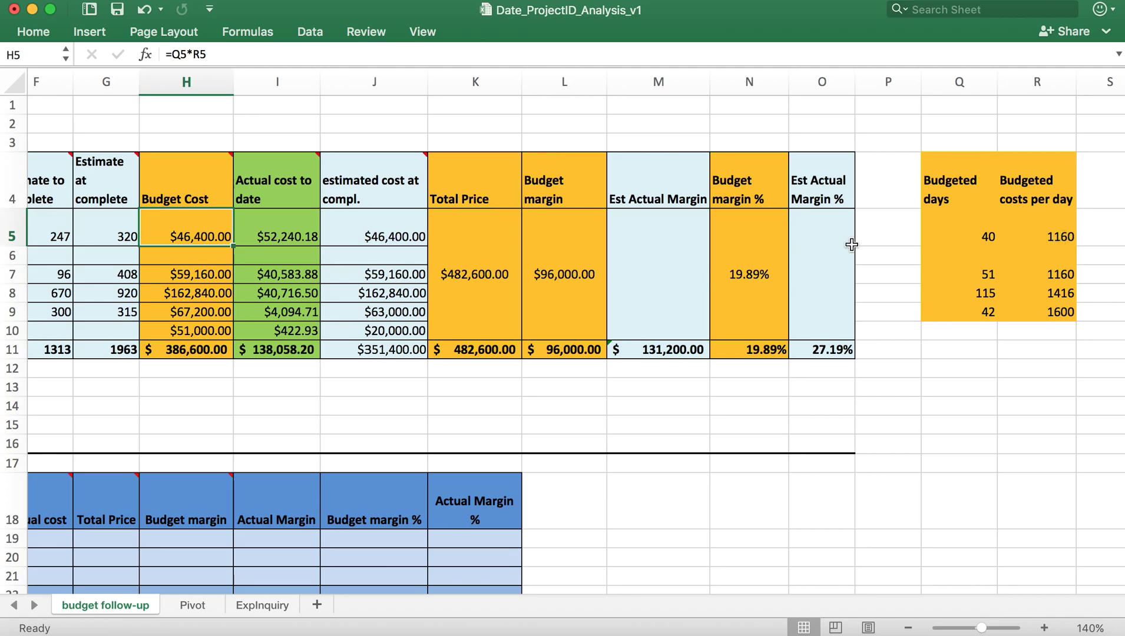
pyautogui.hscroll(-2, 853, 245)
pyautogui.hscroll(-3, 281, 238)
pyautogui.click(160, 234)
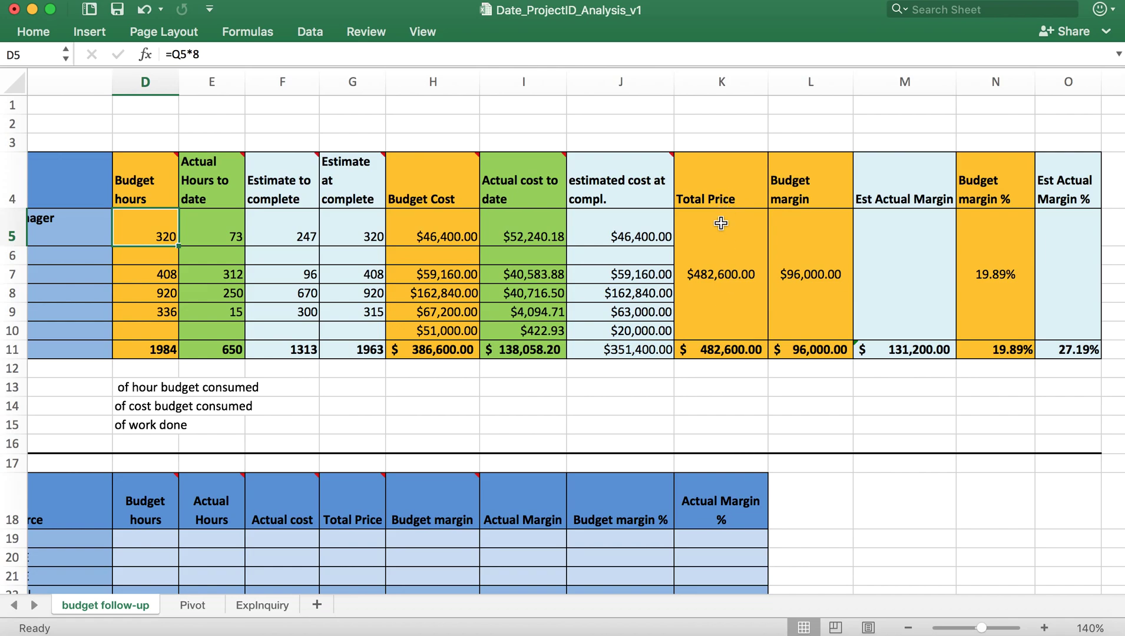
pyautogui.click(720, 230)
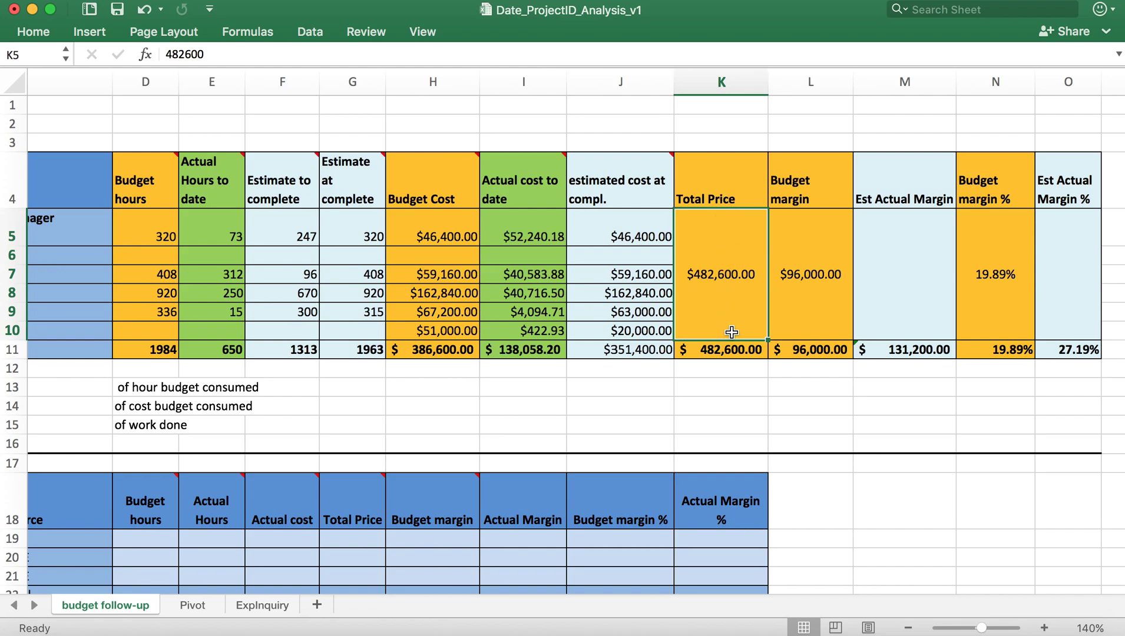
pyautogui.moveTo(712, 184); pyautogui.dragTo(677, 360)
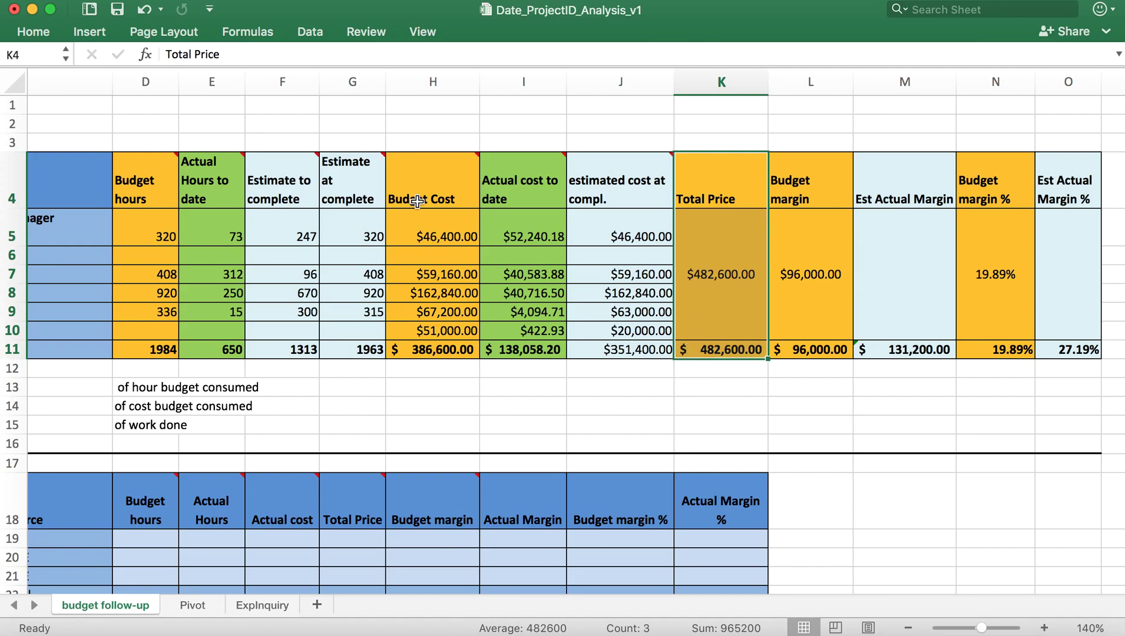
pyautogui.moveTo(417, 202); pyautogui.dragTo(417, 331)
pyautogui.hscroll(-5, 417, 331)
pyautogui.click(762, 334)
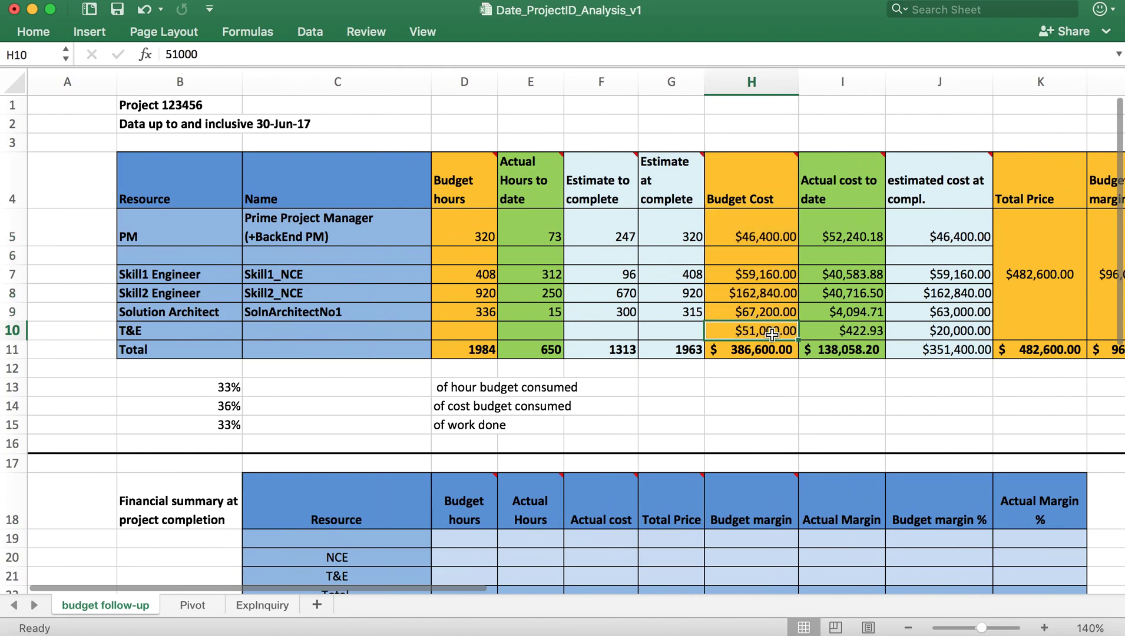
pyautogui.hscroll(4, 904, 173)
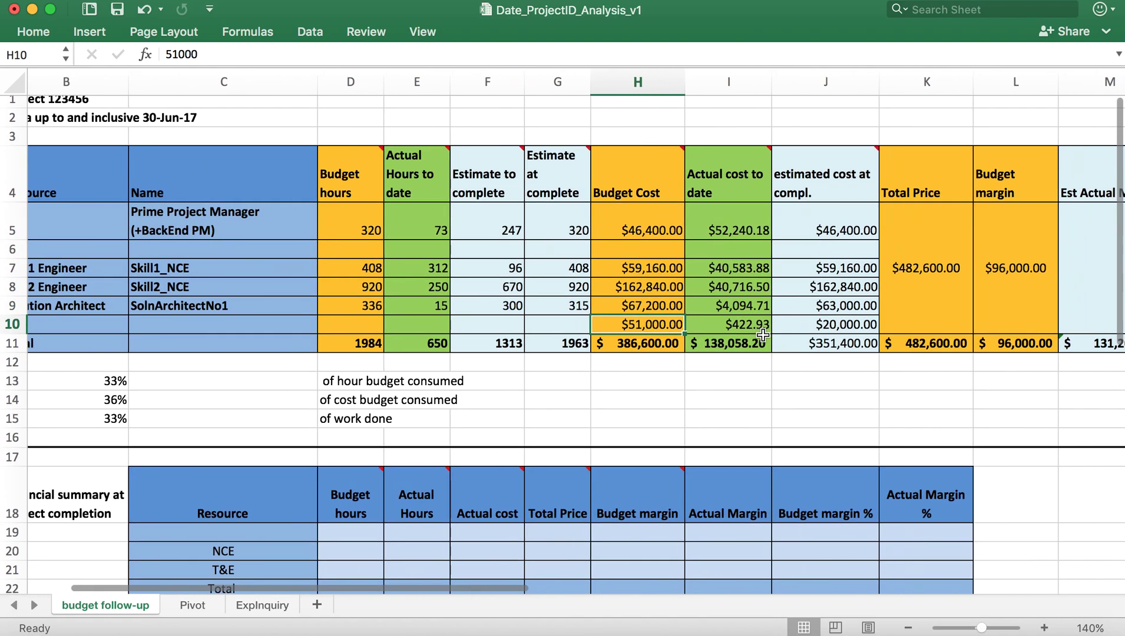
pyautogui.moveTo(904, 172); pyautogui.dragTo(908, 306)
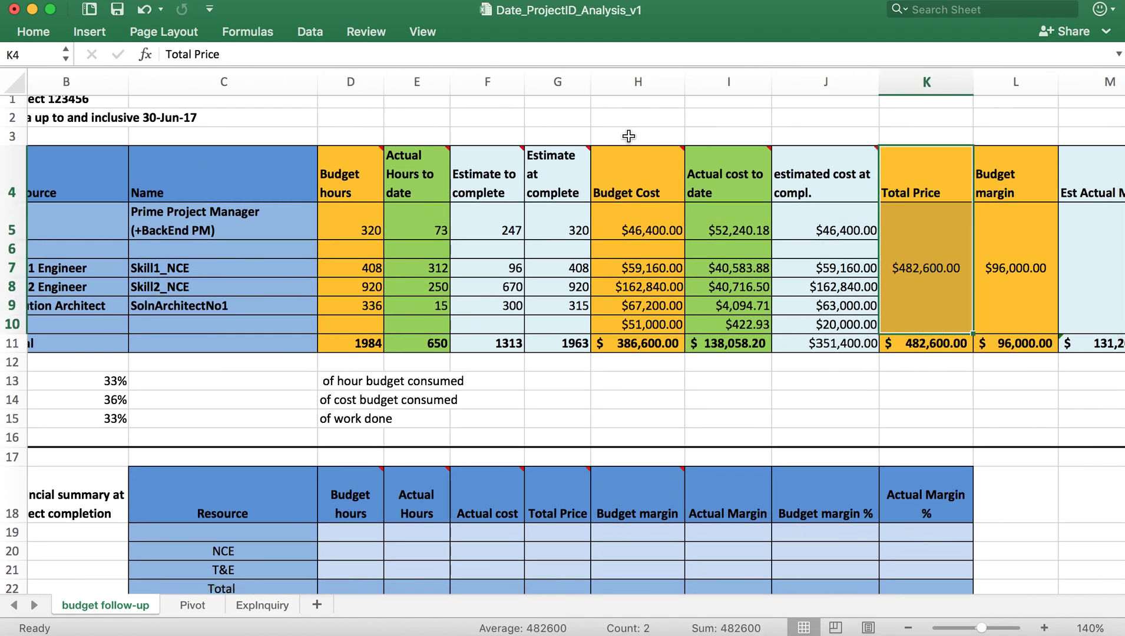
pyautogui.moveTo(635, 163); pyautogui.dragTo(642, 344)
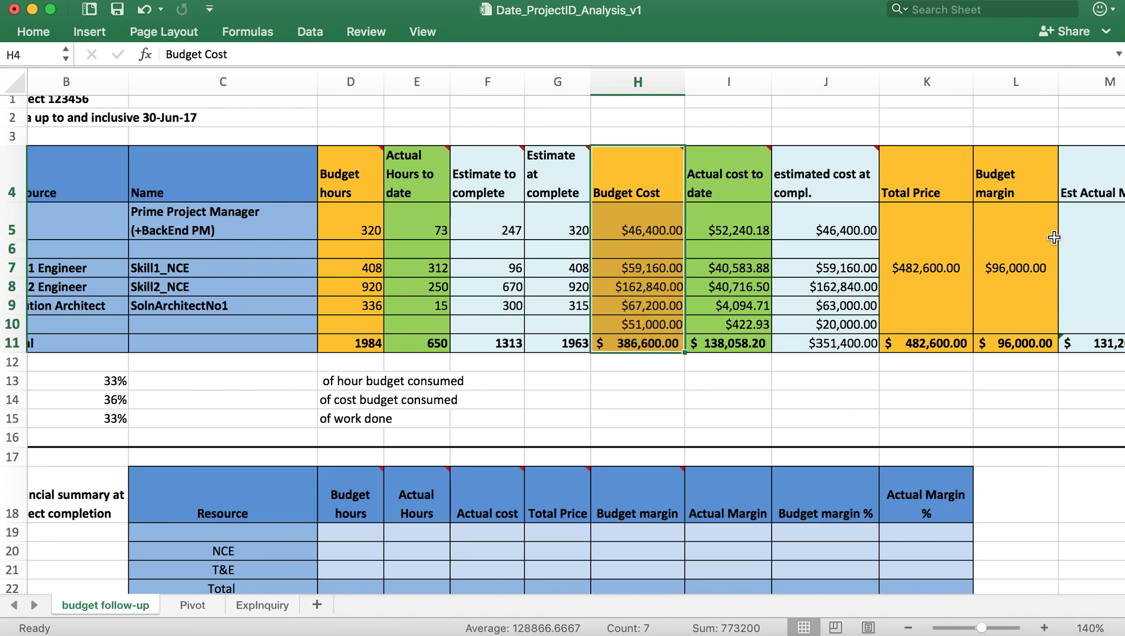
pyautogui.click(1031, 192)
pyautogui.moveTo(1032, 192); pyautogui.dragTo(1029, 339)
pyautogui.hscroll(2, 1029, 339)
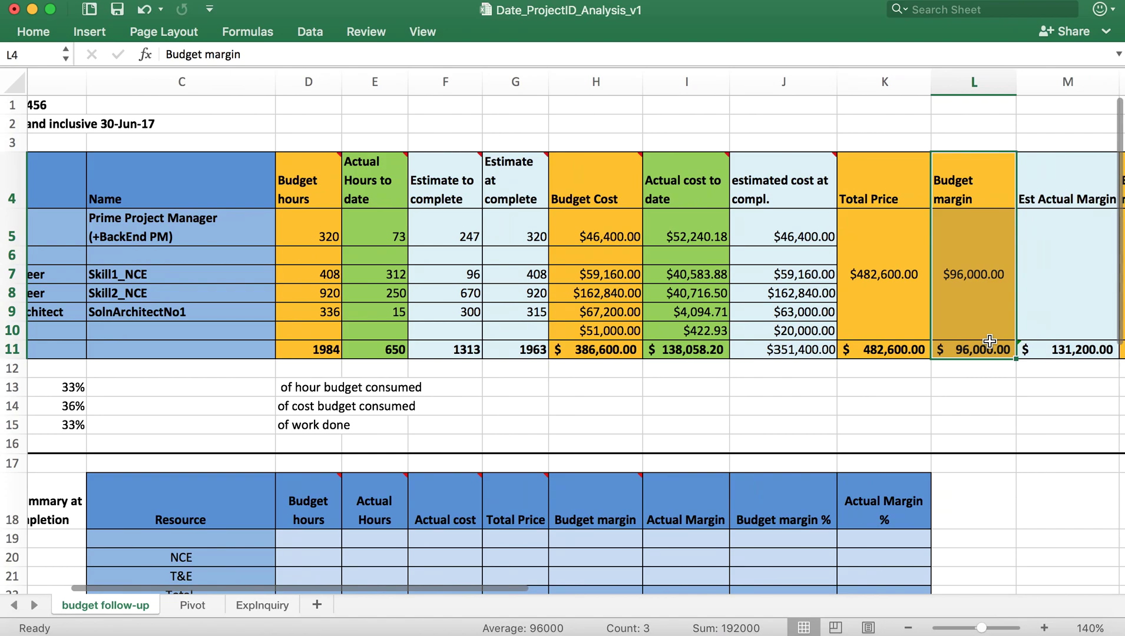
pyautogui.click(978, 313)
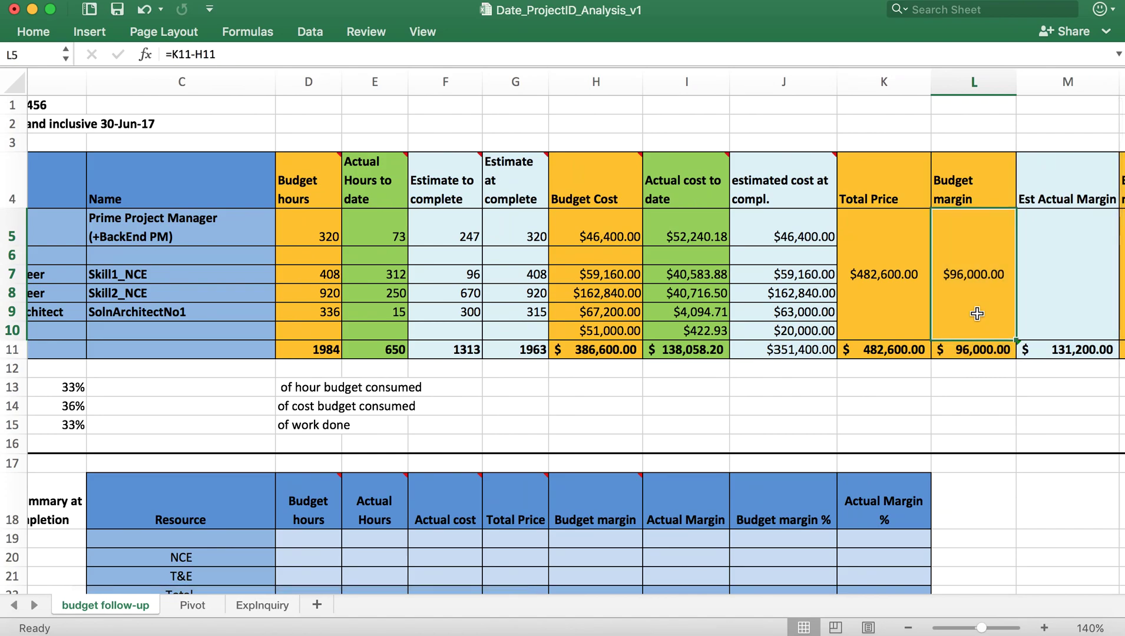
pyautogui.click(975, 355)
pyautogui.hscroll(10, 975, 355)
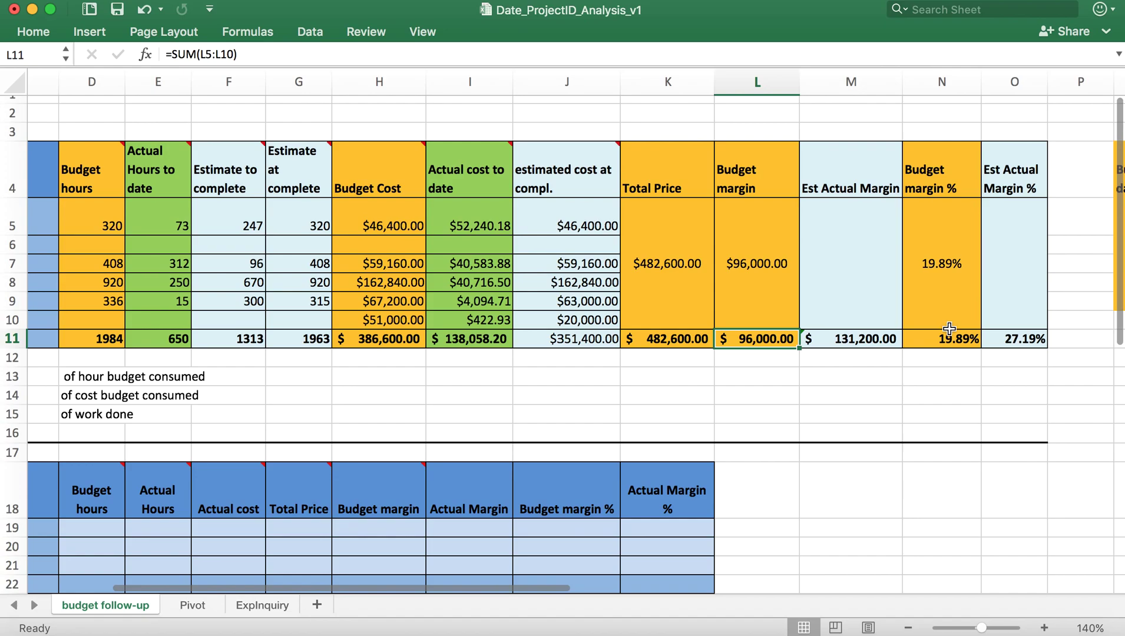
pyautogui.click(949, 337)
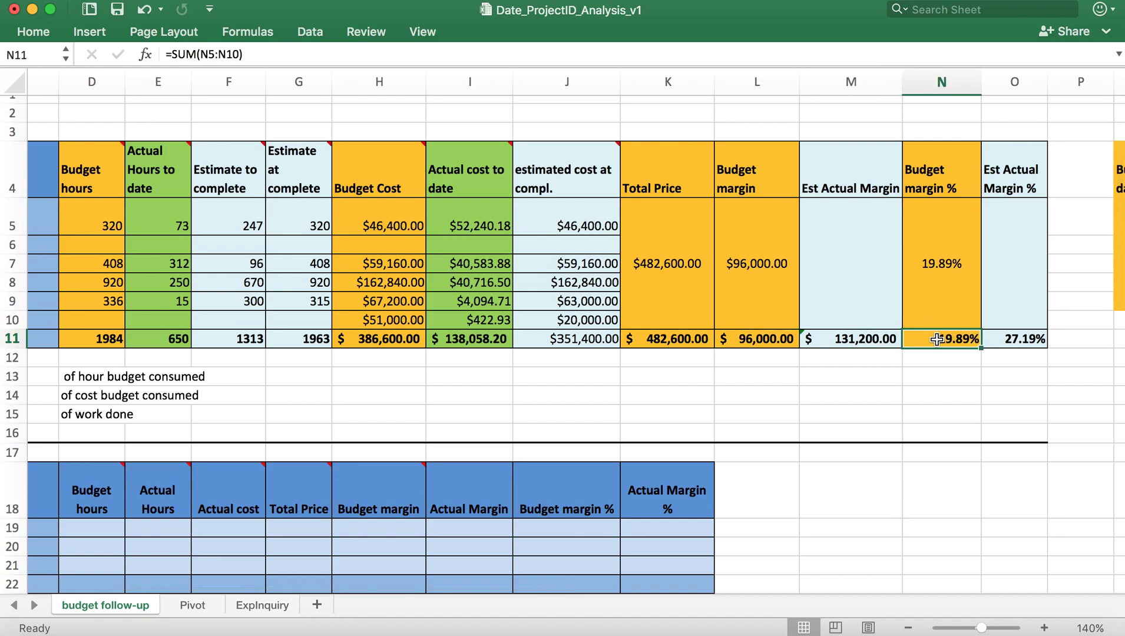
pyautogui.click(942, 261)
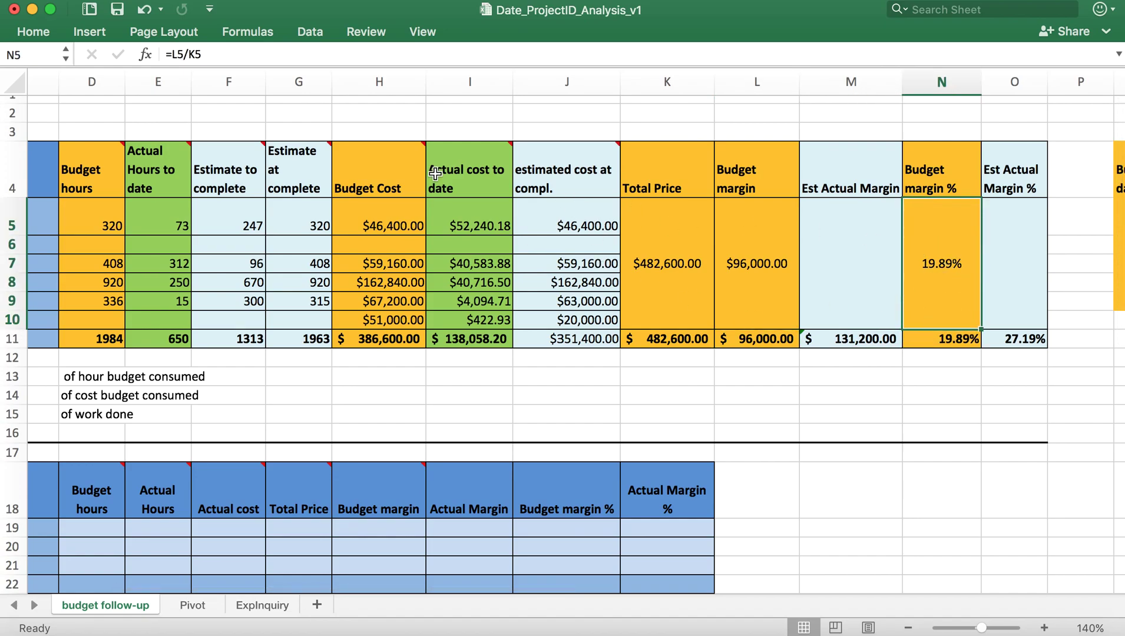
pyautogui.click(759, 248)
pyautogui.click(690, 260)
pyautogui.click(971, 277)
pyautogui.click(933, 340)
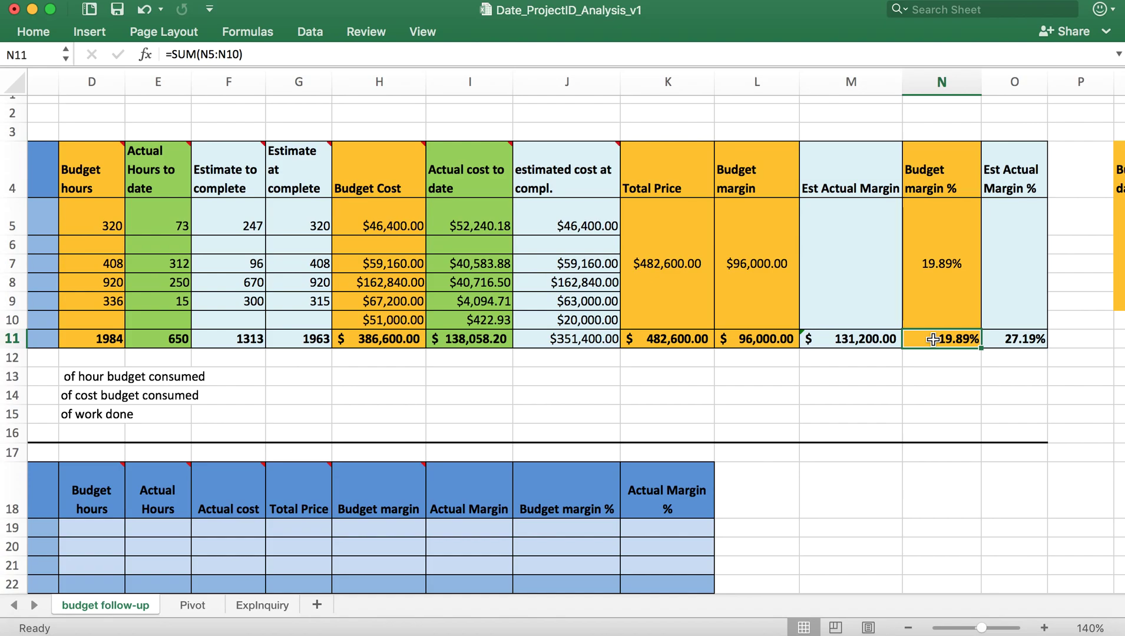
pyautogui.hscroll(-5, 932, 340)
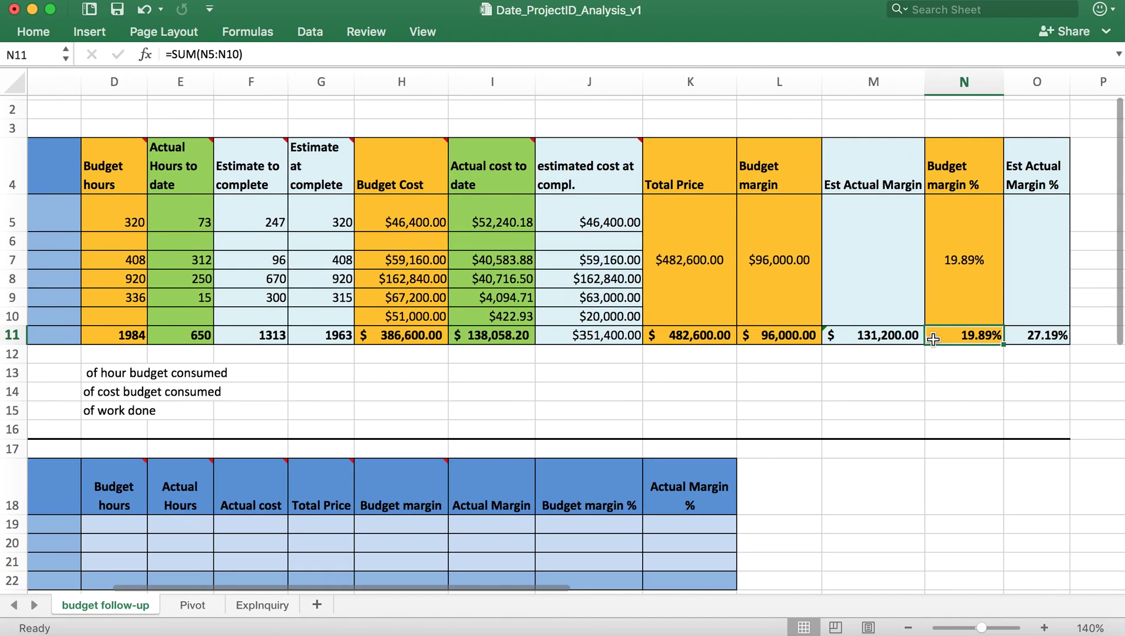
pyautogui.hscroll(-5, 932, 340)
pyautogui.hscroll(1, 932, 340)
pyautogui.hscroll(1, 934, 340)
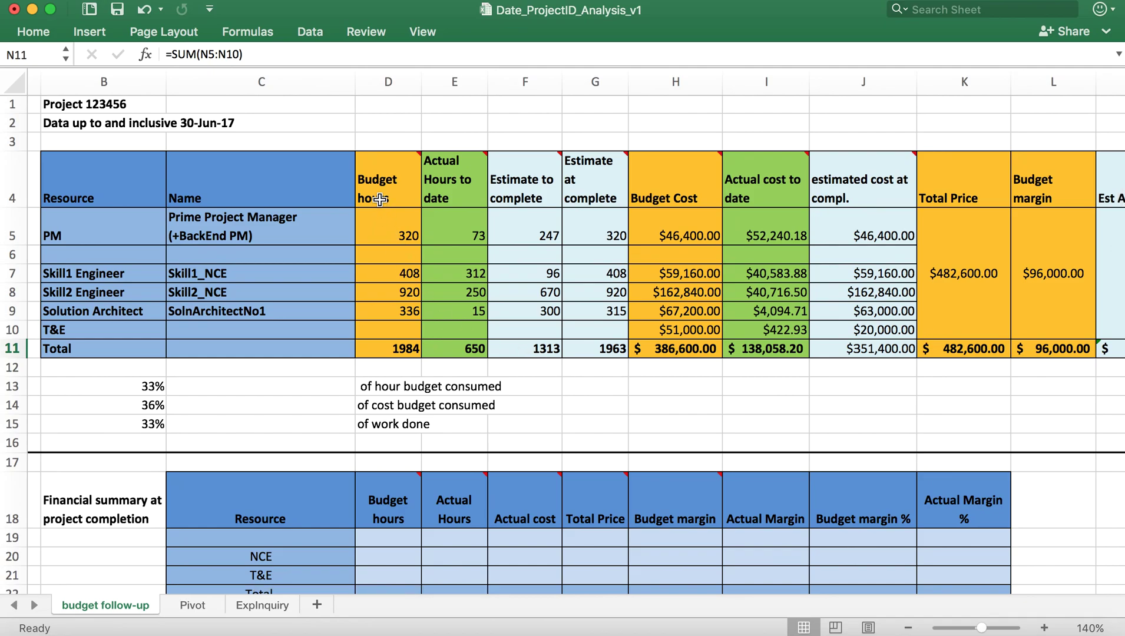
# Switch to the ExpInquiry sheet and browse its EMP Labor Hrs transaction columns for project 123456
pyautogui.moveTo(380, 200)
pyautogui.moveTo(457, 184)
pyautogui.click(265, 604)
pyautogui.hscroll(1, 354, 478)
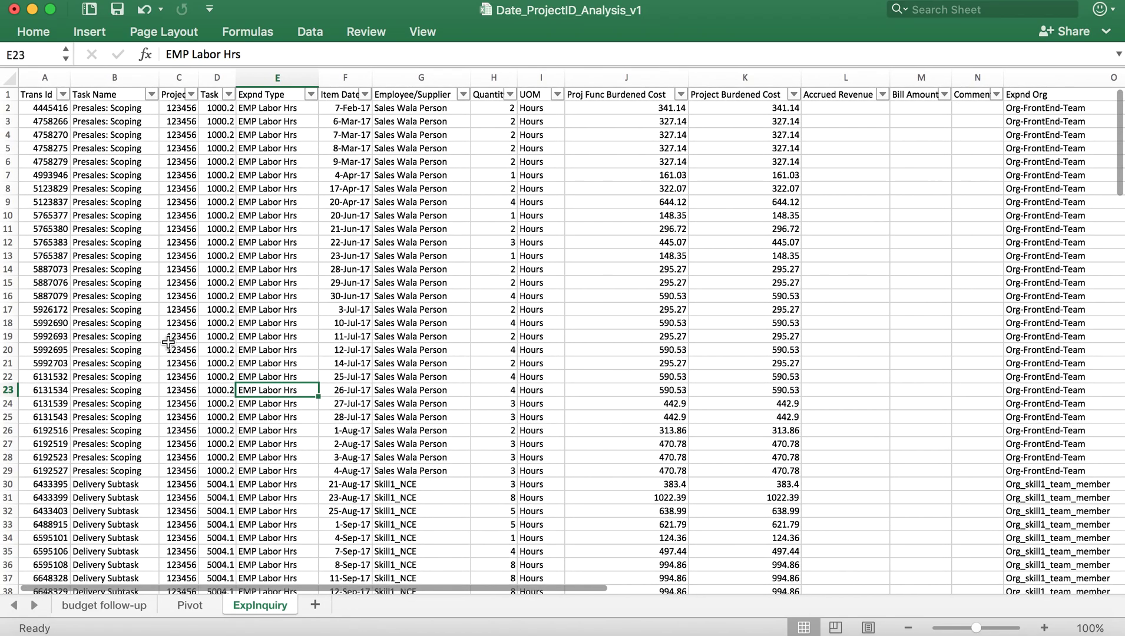
pyautogui.hscroll(4, 168, 341)
pyautogui.hscroll(-4, 169, 342)
pyautogui.scroll(-1, 169, 342)
pyautogui.scroll(2, 169, 342)
pyautogui.hscroll(-1, 168, 342)
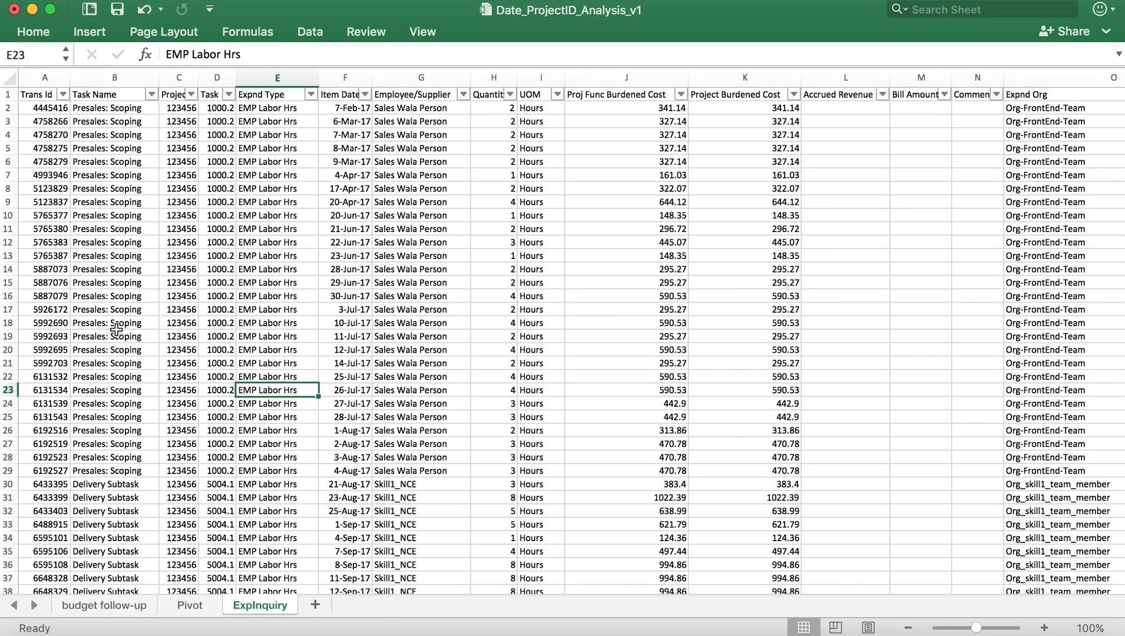
pyautogui.hscroll(1, 151, 324)
pyautogui.hscroll(1, 154, 326)
pyautogui.hscroll(-1, 154, 325)
pyautogui.hscroll(2, 154, 326)
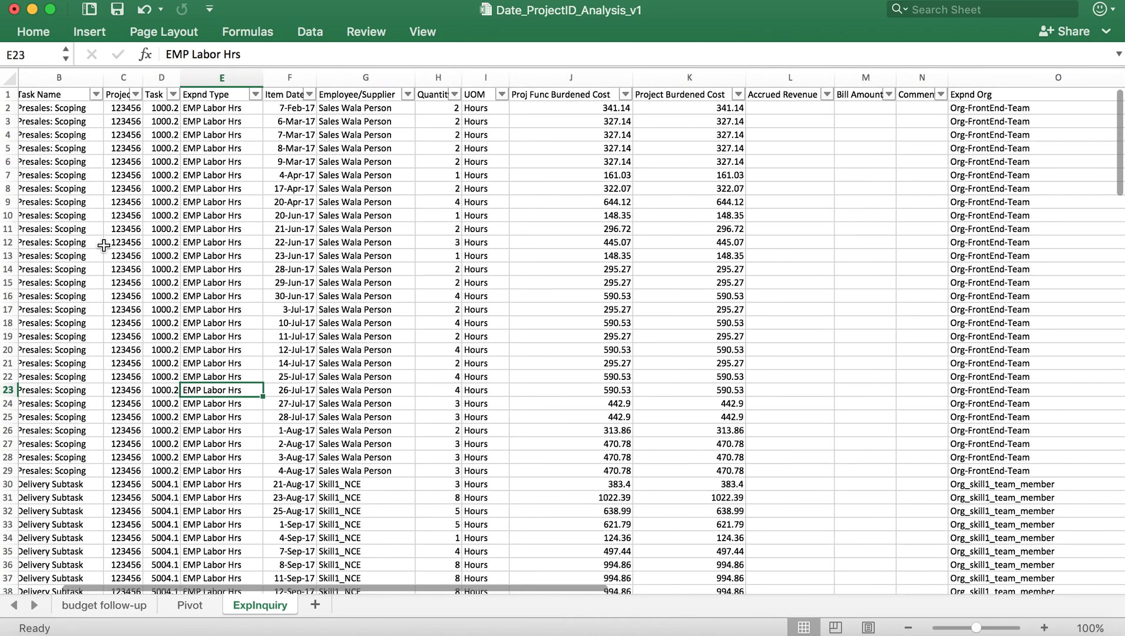
pyautogui.hscroll(-2, 101, 251)
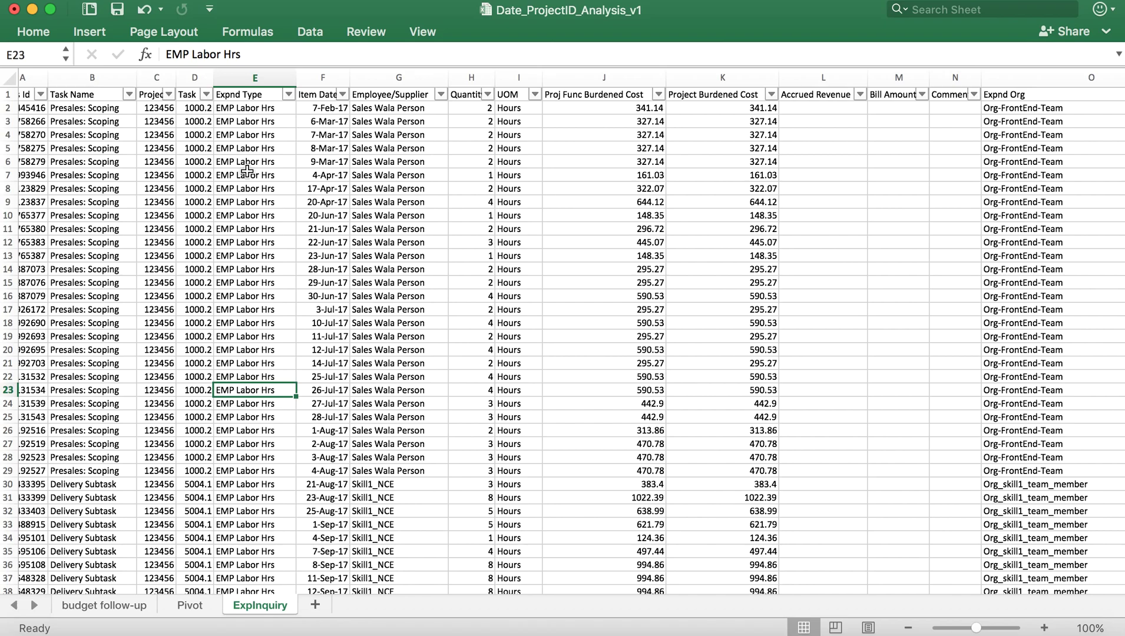
pyautogui.click(289, 94)
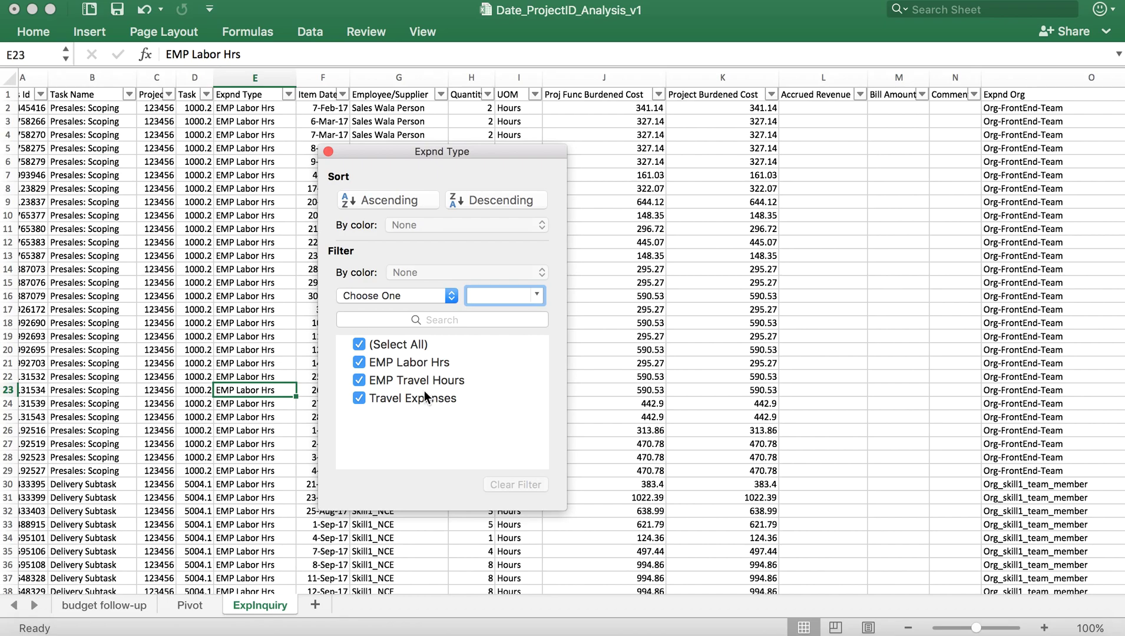
pyautogui.click(328, 153)
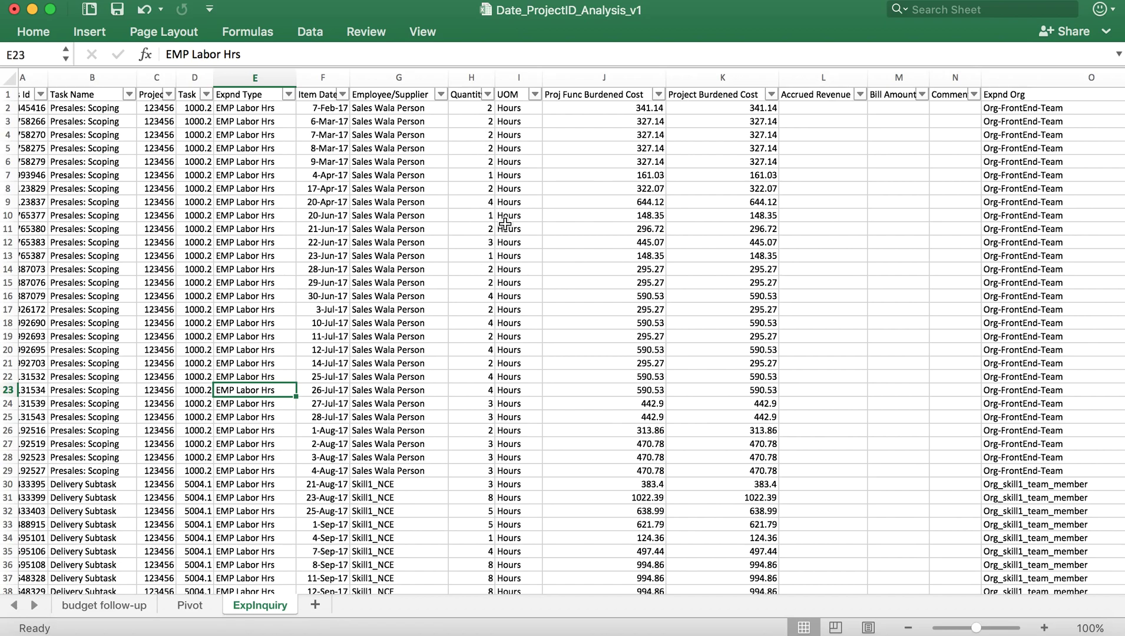
pyautogui.click(534, 94)
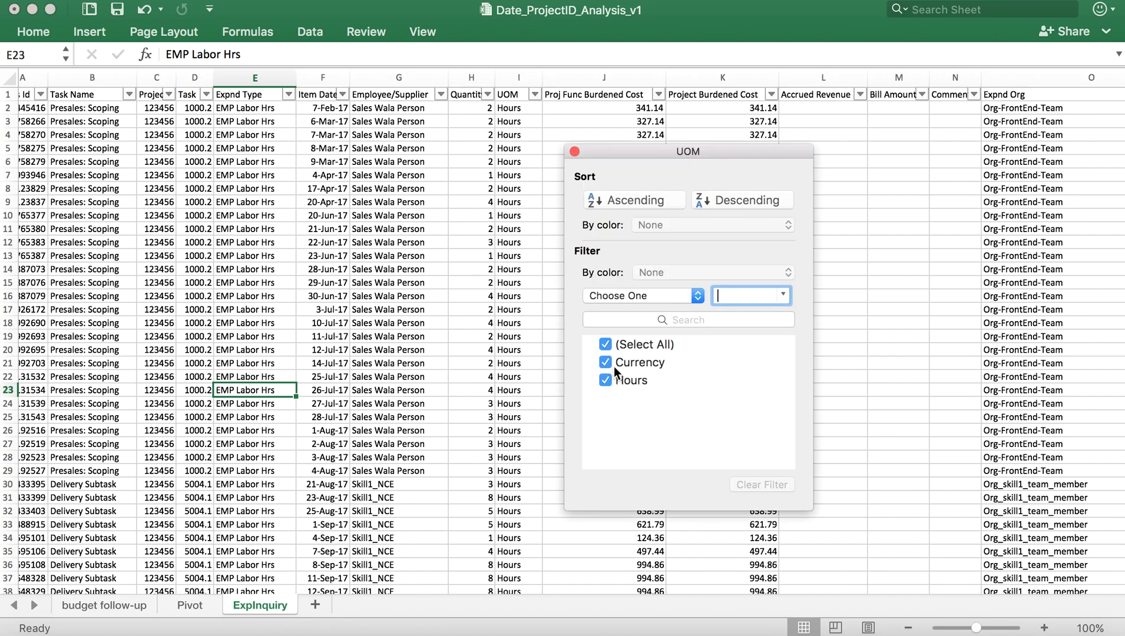
pyautogui.click(574, 152)
pyautogui.click(536, 95)
pyautogui.click(605, 380)
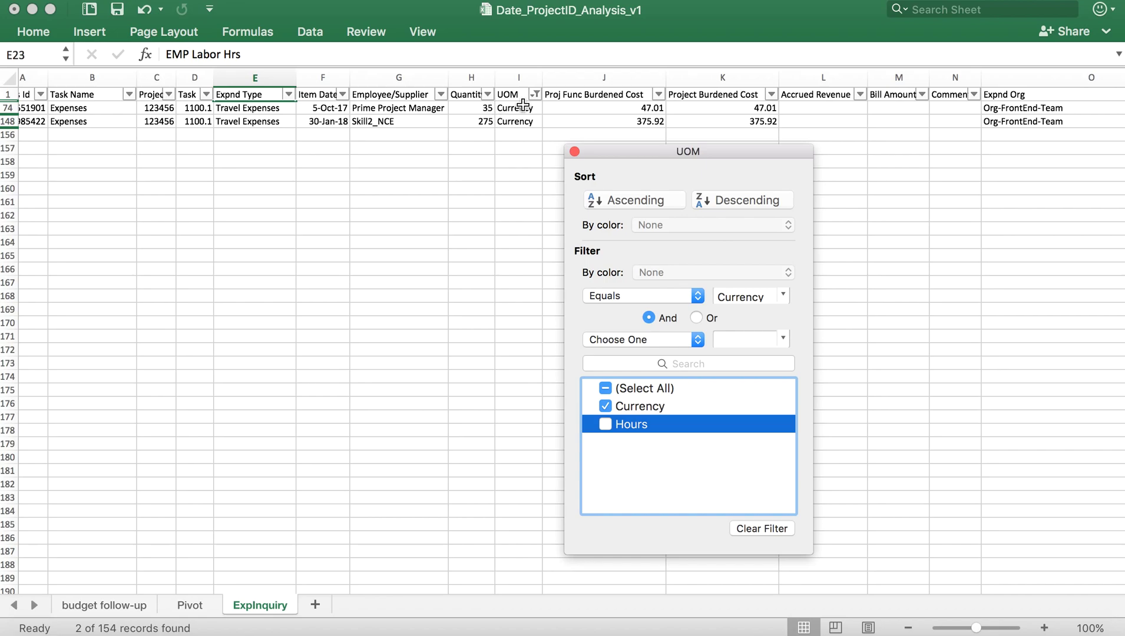
pyautogui.click(575, 152)
pyautogui.click(534, 95)
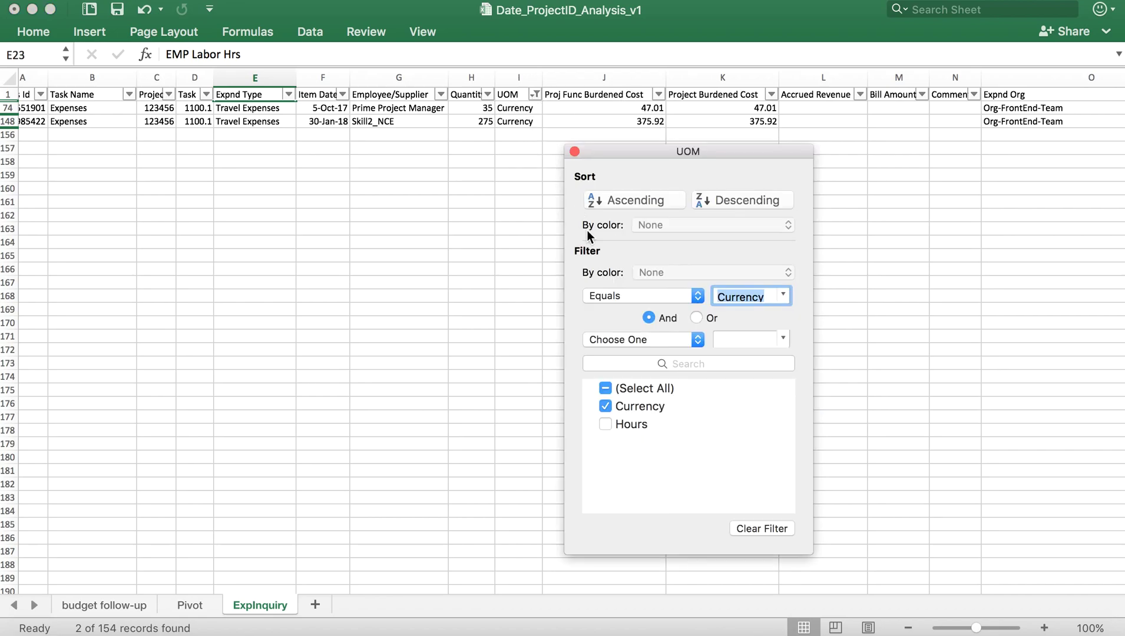
pyautogui.click(605, 424)
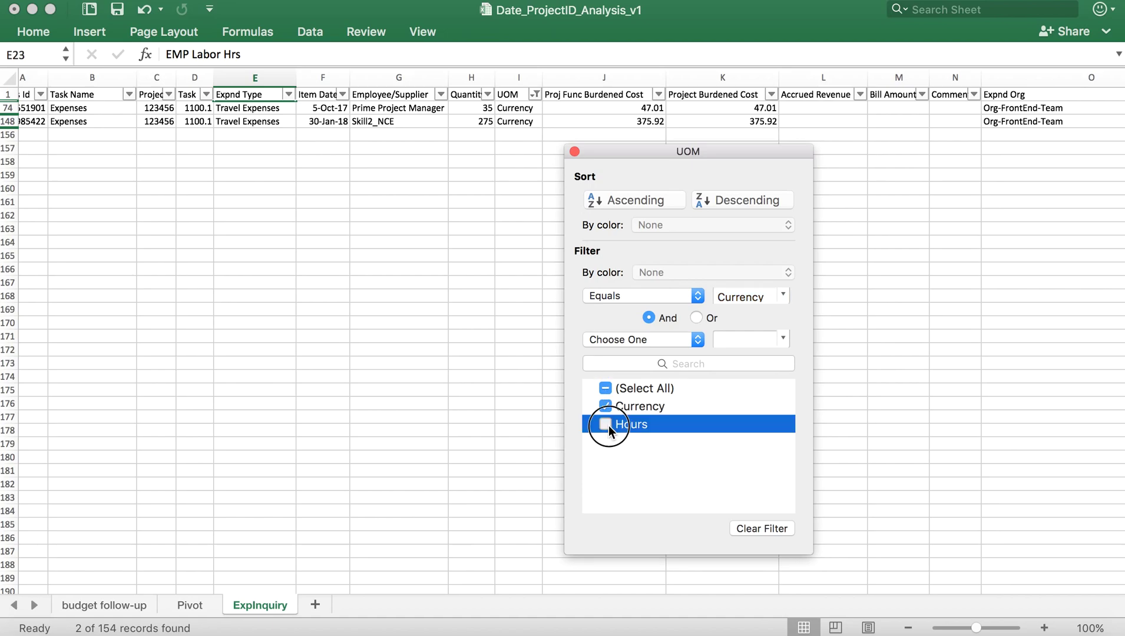
pyautogui.click(575, 152)
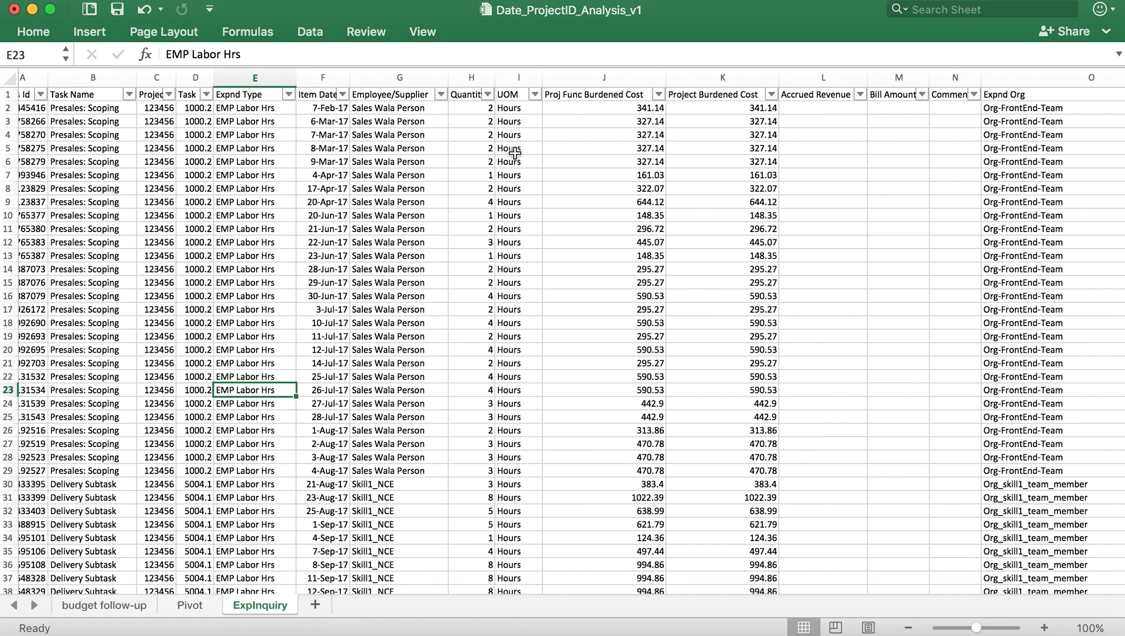
pyautogui.hscroll(2, 515, 155)
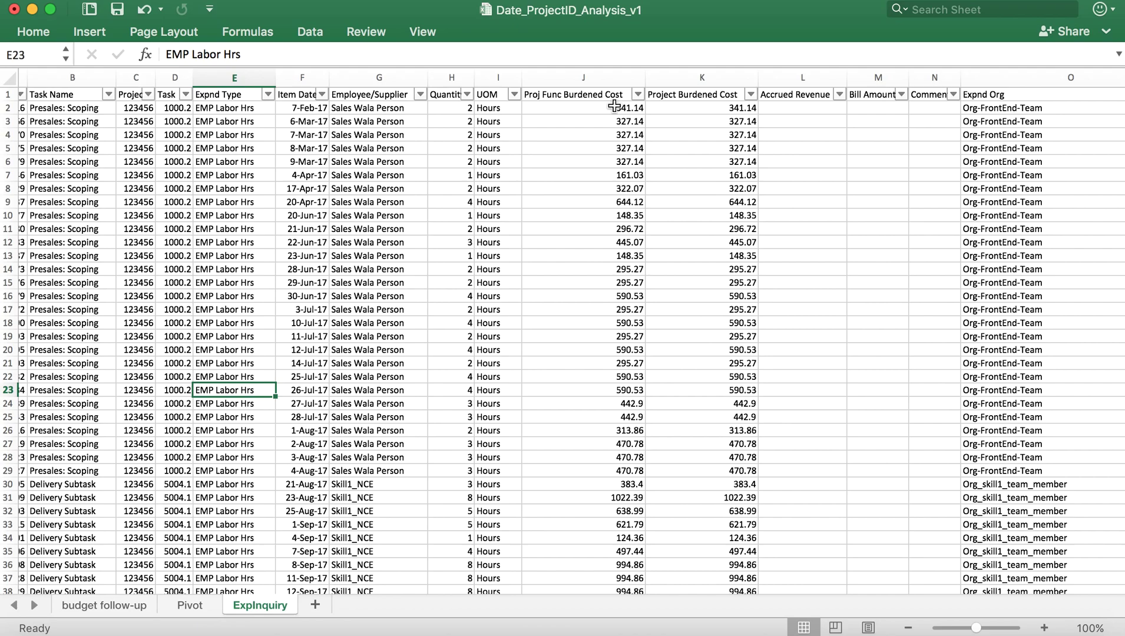
# Read the status-bar Sum of burdened cost for J2:J3 and J2:J9, ending on J9
pyautogui.moveTo(613, 108); pyautogui.dragTo(616, 121)
pyautogui.click(452, 106)
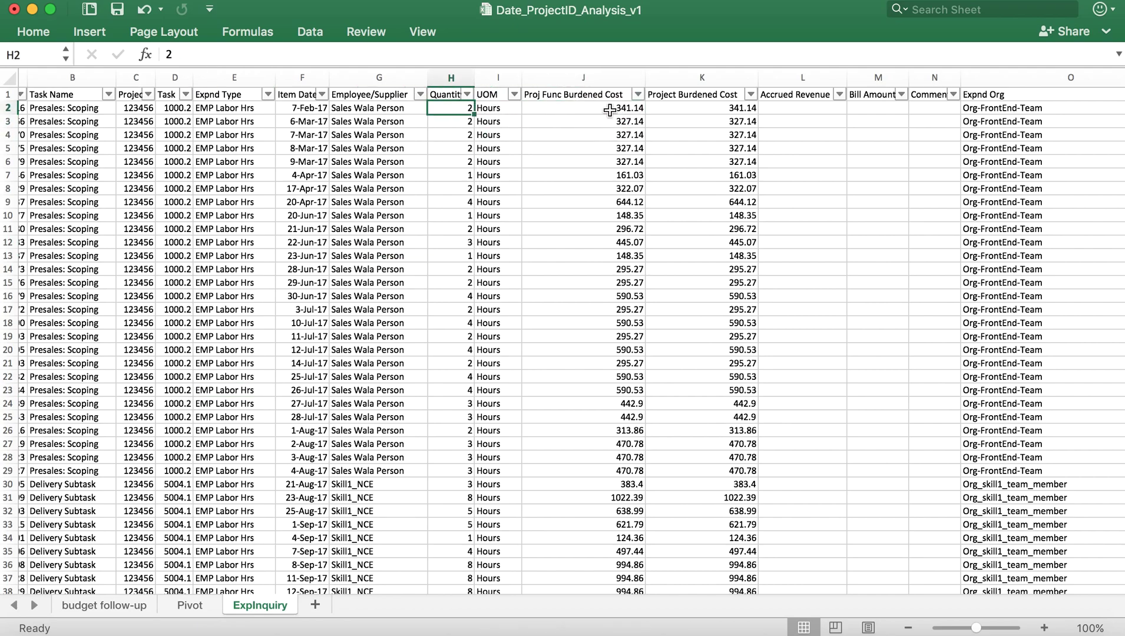
pyautogui.moveTo(610, 109); pyautogui.dragTo(610, 201)
pyautogui.click(609, 200)
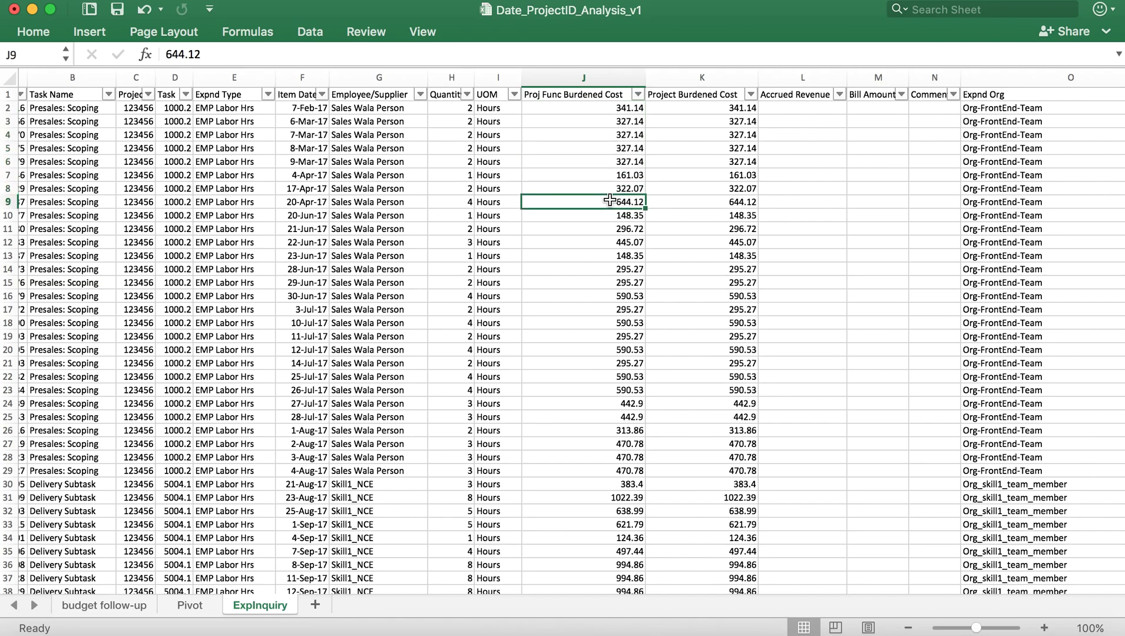
# Bring up the Pivot sheet summarising quantity and burdened cost, grand total 108570.64
pyautogui.hscroll(2, 1069, 170)
pyautogui.hscroll(5, 940, 178)
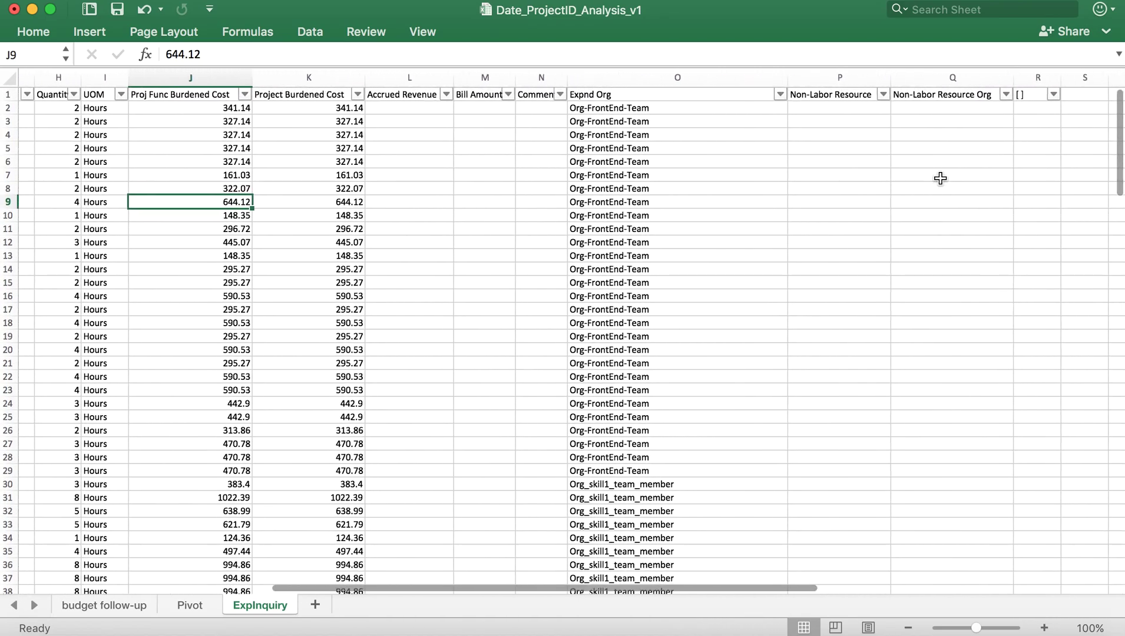
pyautogui.hscroll(3, 940, 178)
pyautogui.hscroll(-10, 940, 178)
pyautogui.scroll(-1, 940, 178)
pyautogui.scroll(1, 940, 178)
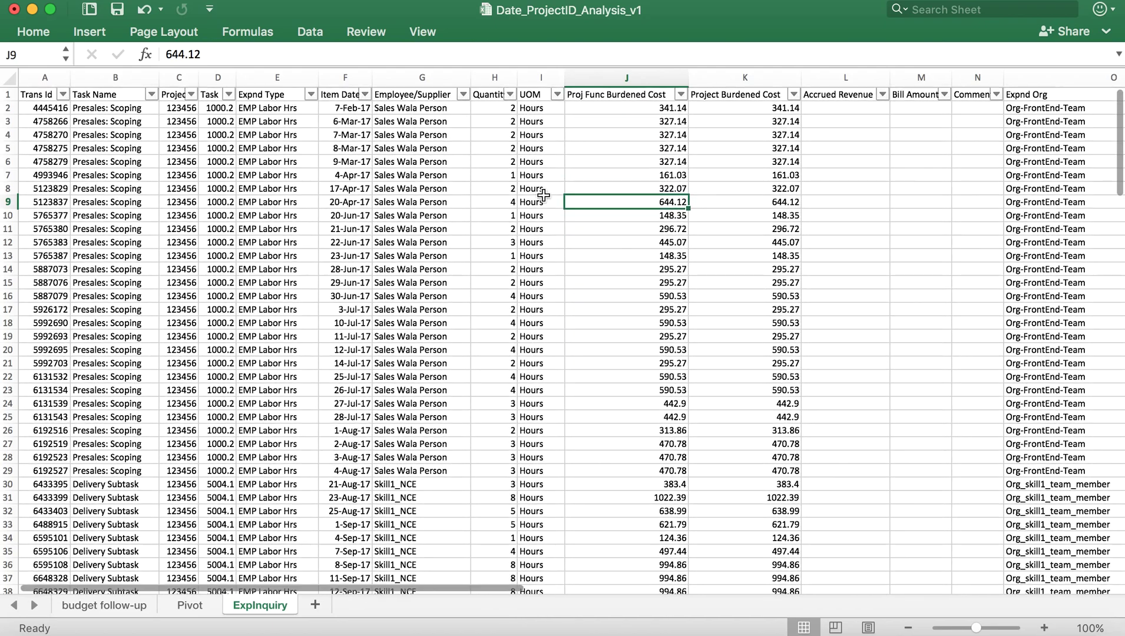
pyautogui.hscroll(-2, 535, 195)
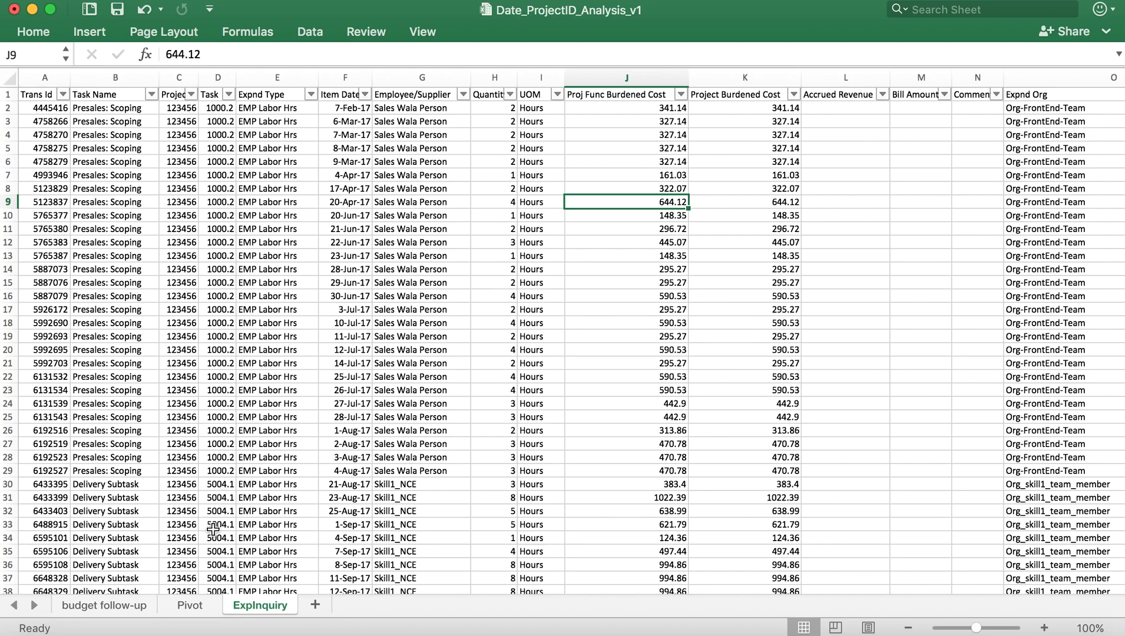
pyautogui.click(189, 606)
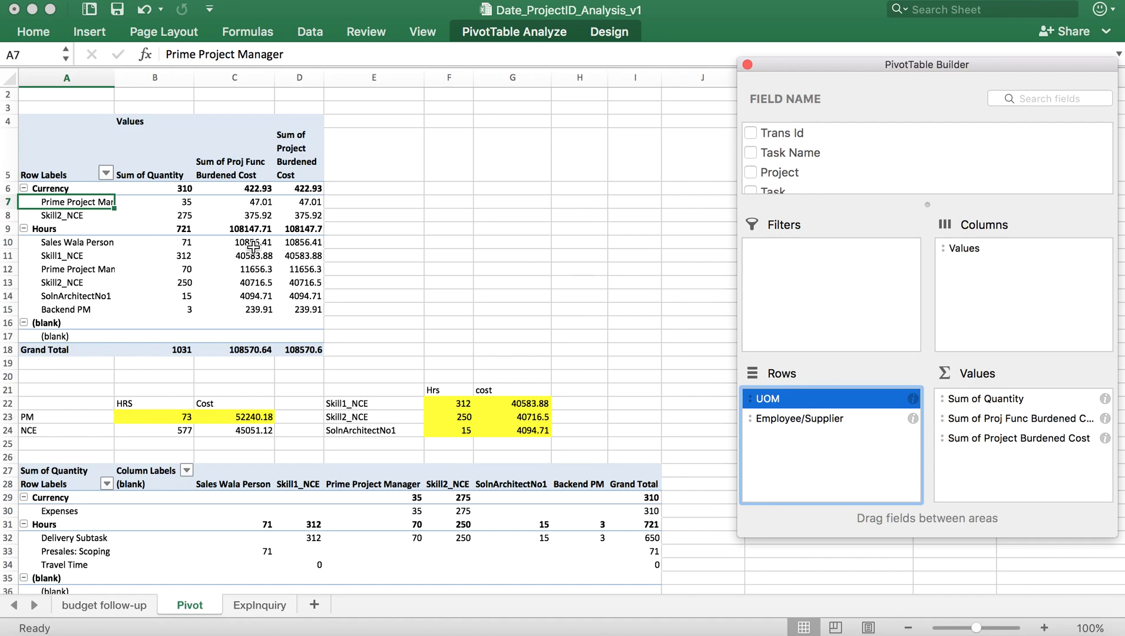
# Return to the budget follow-up sheet showing $138,058.20 actual cost to date
pyautogui.click(96, 613)
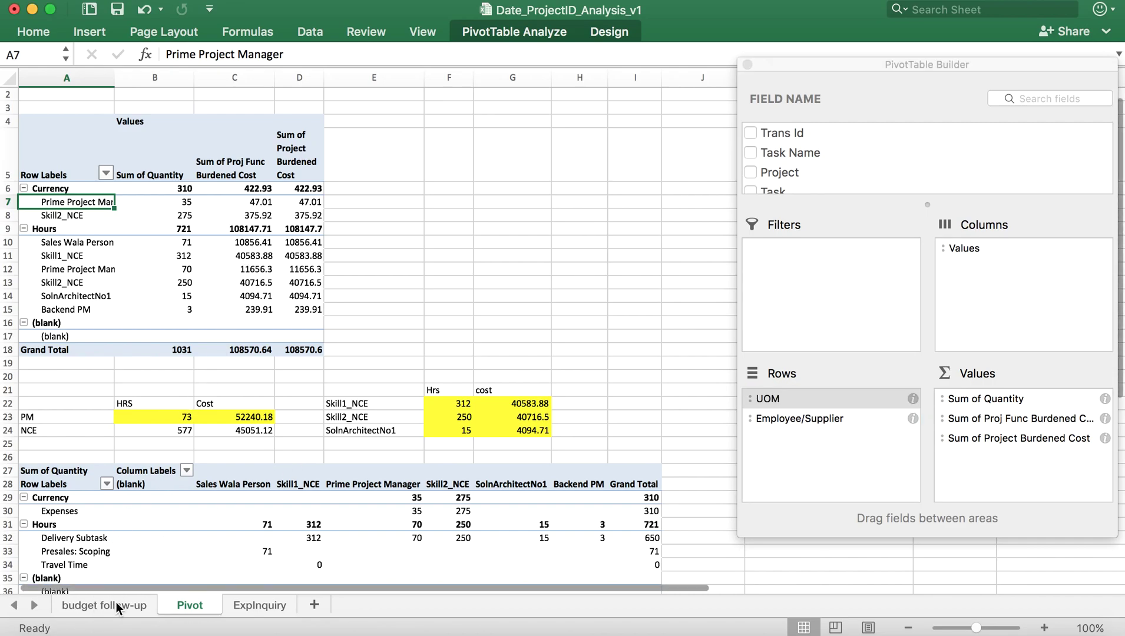
pyautogui.click(118, 606)
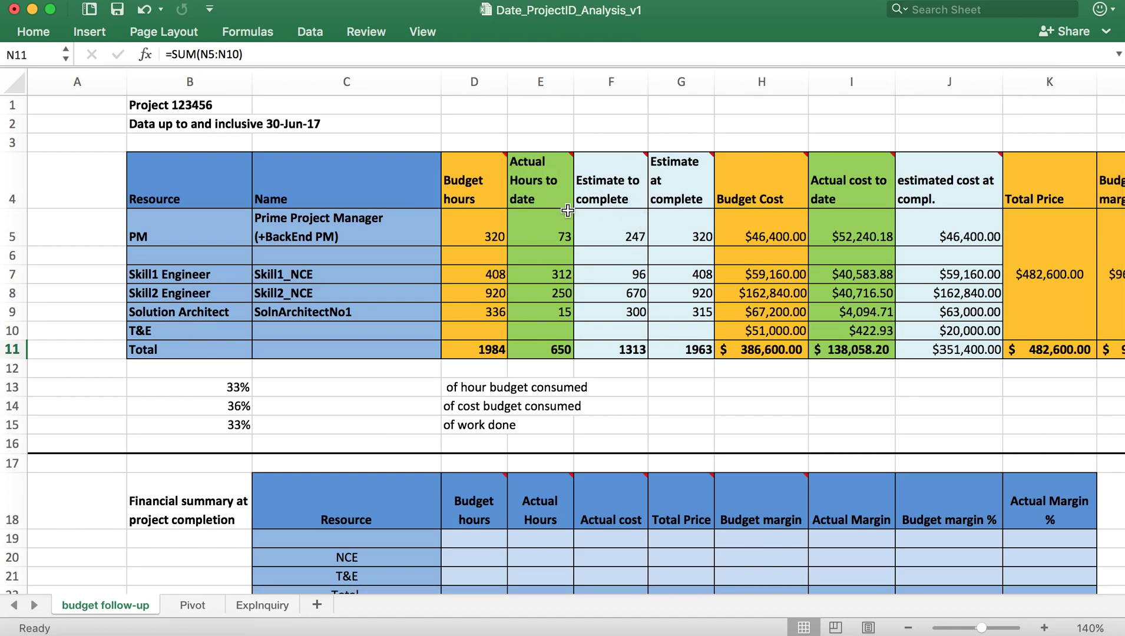
# Trace the PM actual hours formula in E5 to its Pivot source cell B23
pyautogui.click(541, 230)
pyautogui.click(152, 232)
pyautogui.click(530, 233)
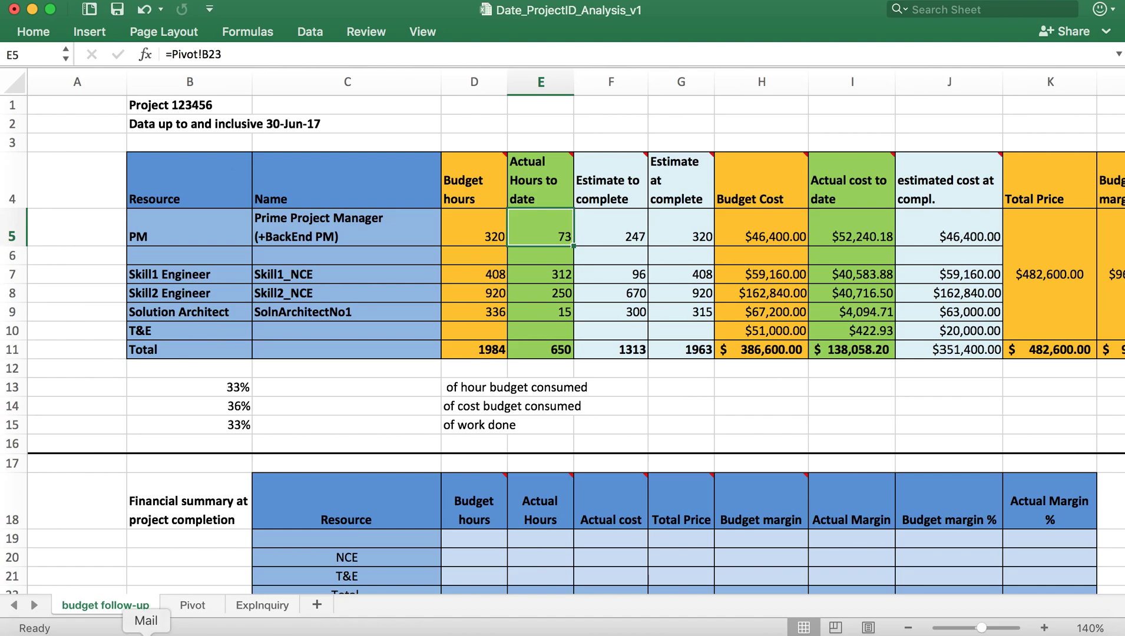
pyautogui.click(203, 607)
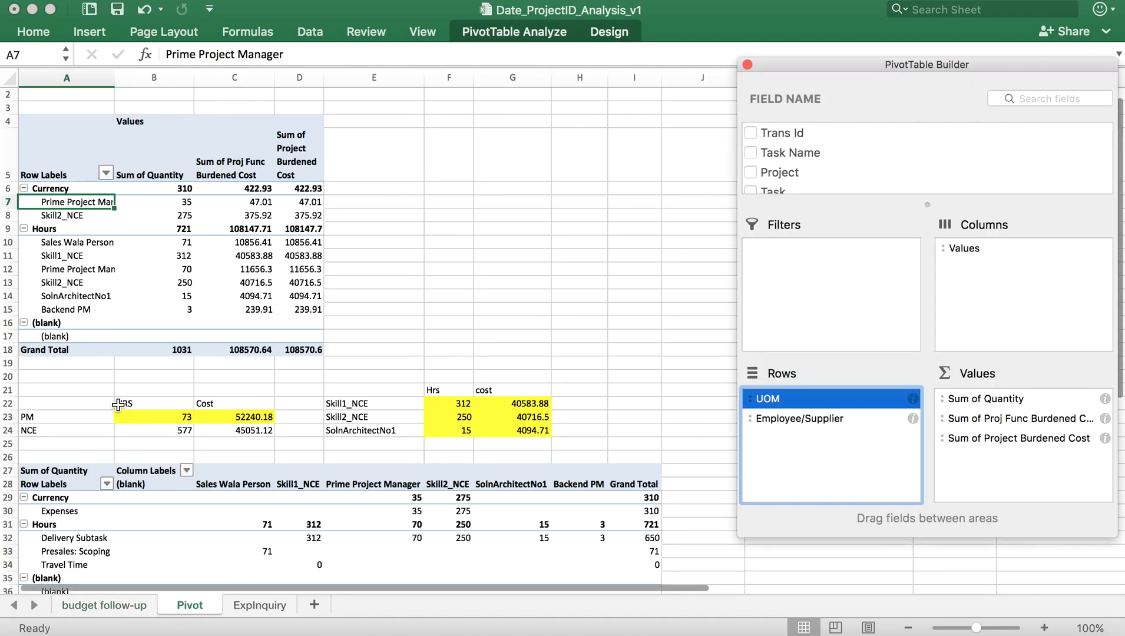
pyautogui.click(169, 423)
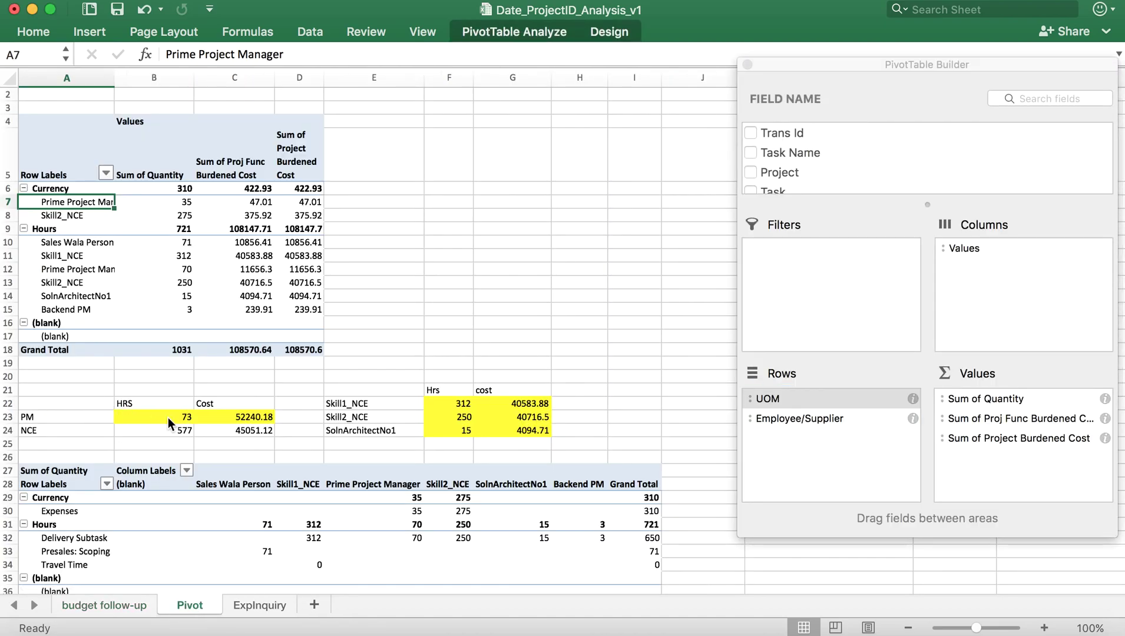
pyautogui.click(169, 417)
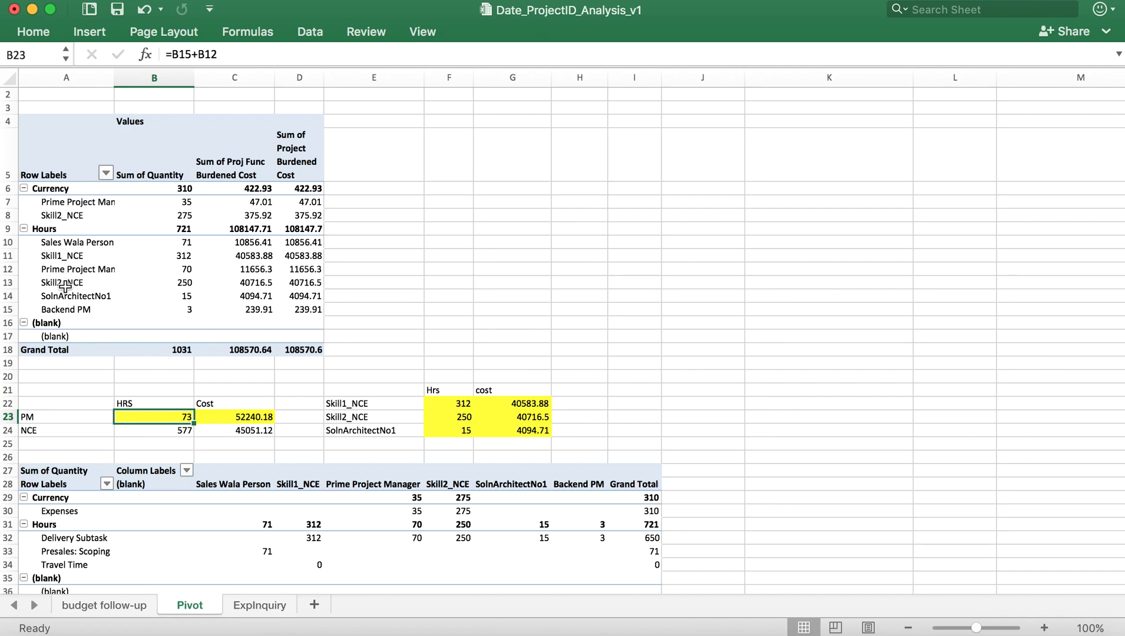
# Widen Pivot column A and check the Prime and Backend PM hours summed into B23
pyautogui.moveTo(118, 75); pyautogui.dragTo(155, 73)
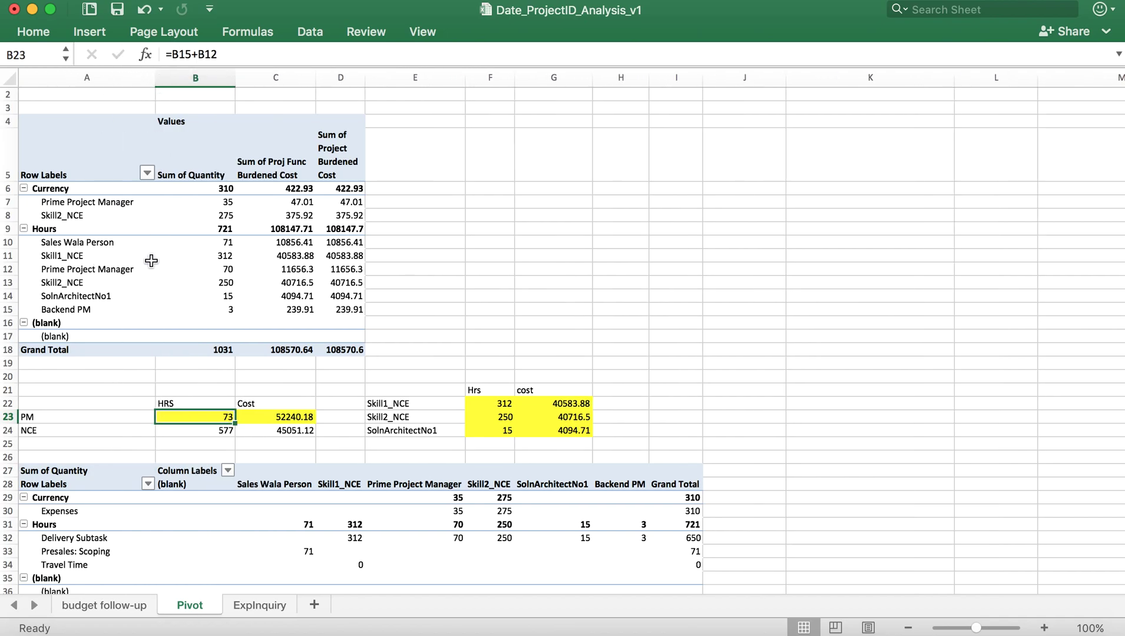
pyautogui.click(216, 274)
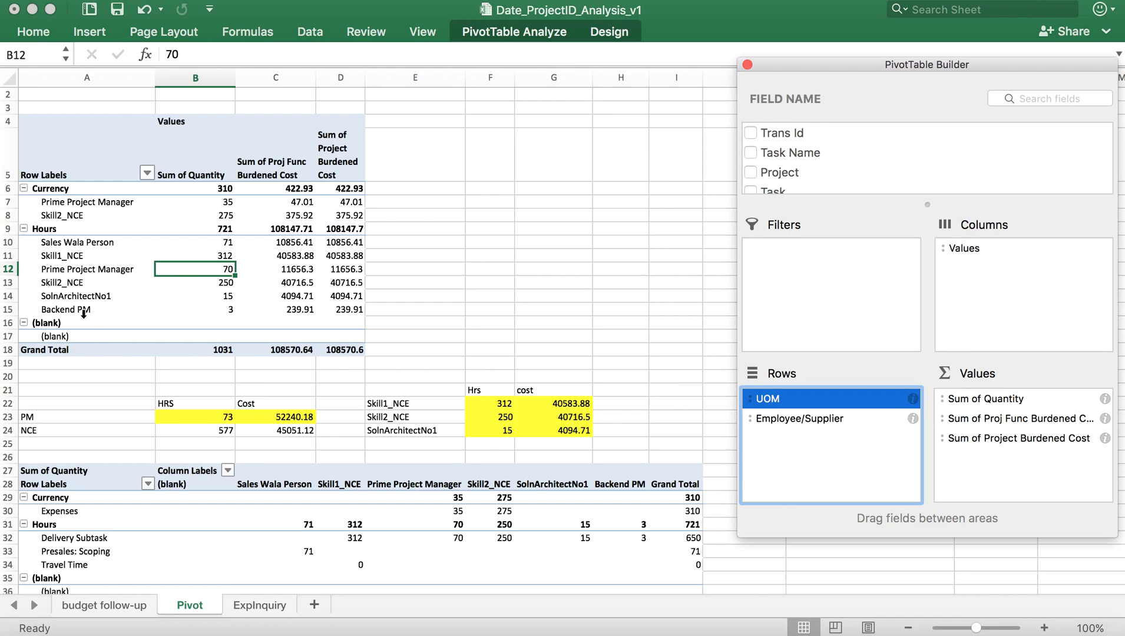
pyautogui.click(226, 311)
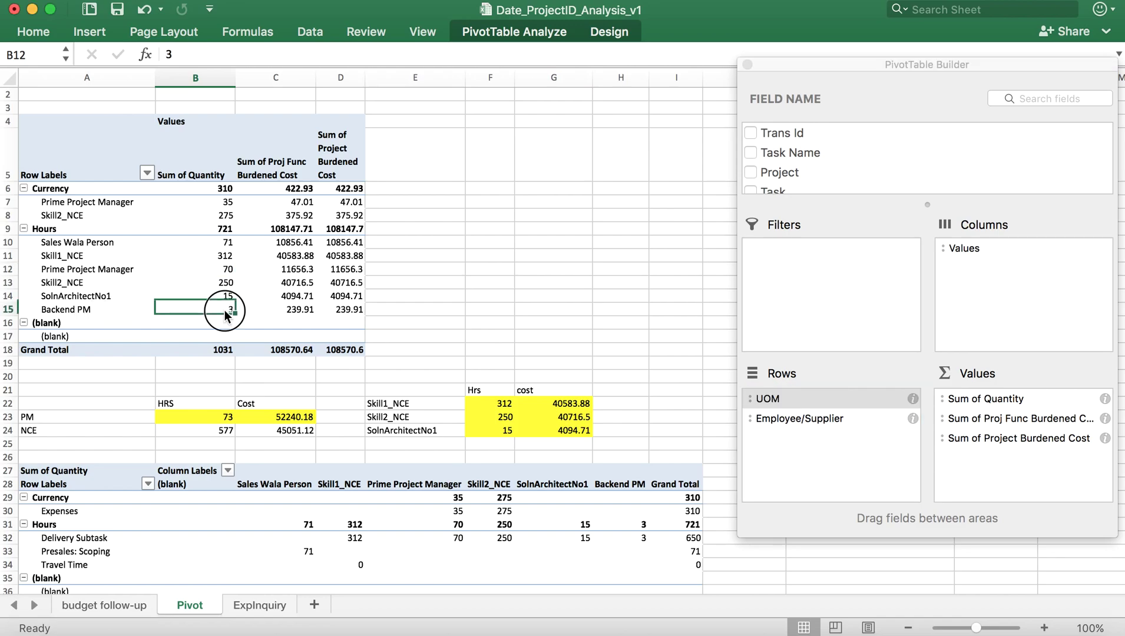
pyautogui.click(213, 418)
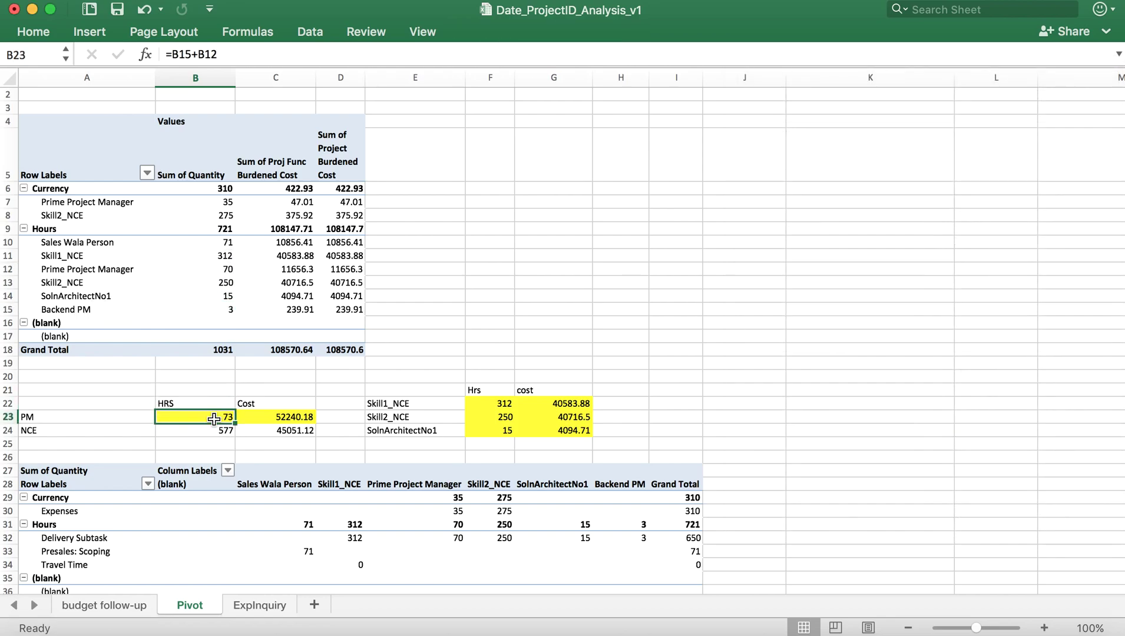
pyautogui.click(87, 434)
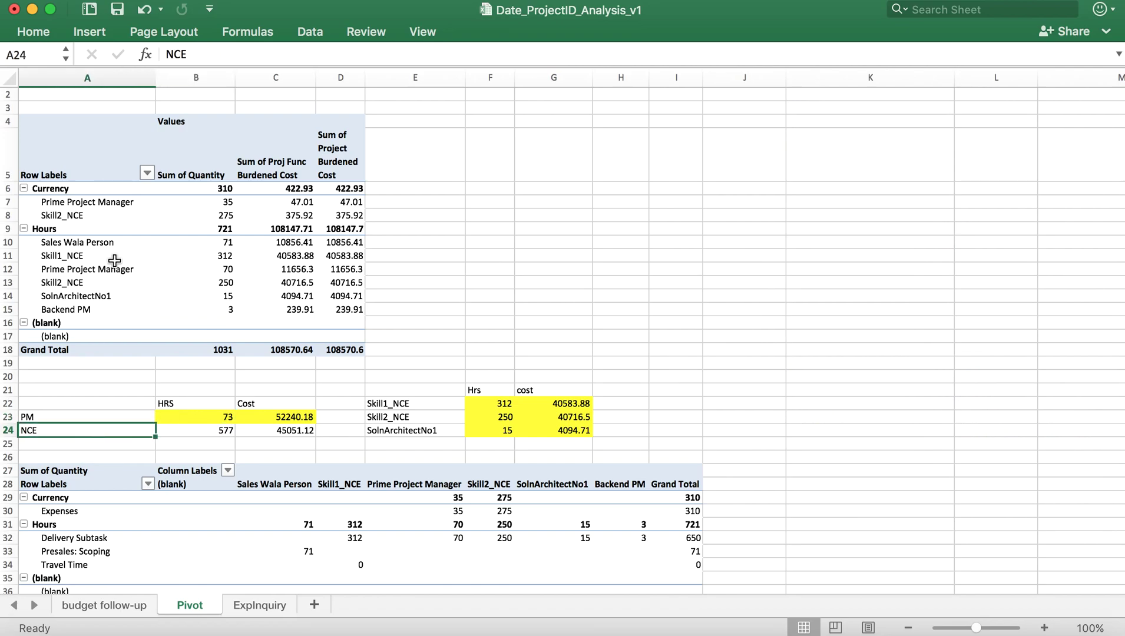
# Inspect the hours formulas for Skill1_NCE, Skill2_NCE and SolnArchitectNo1 on the Pivot sheet
pyautogui.click(406, 405)
pyautogui.click(413, 418)
pyautogui.click(413, 429)
pyautogui.click(420, 405)
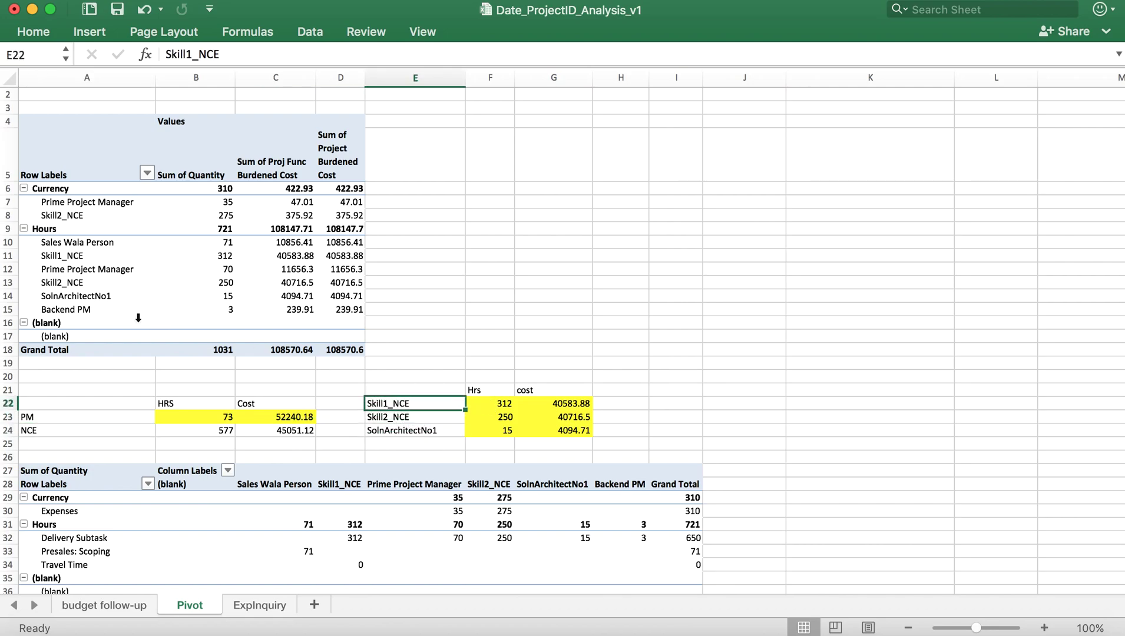
pyautogui.click(500, 407)
pyautogui.click(386, 419)
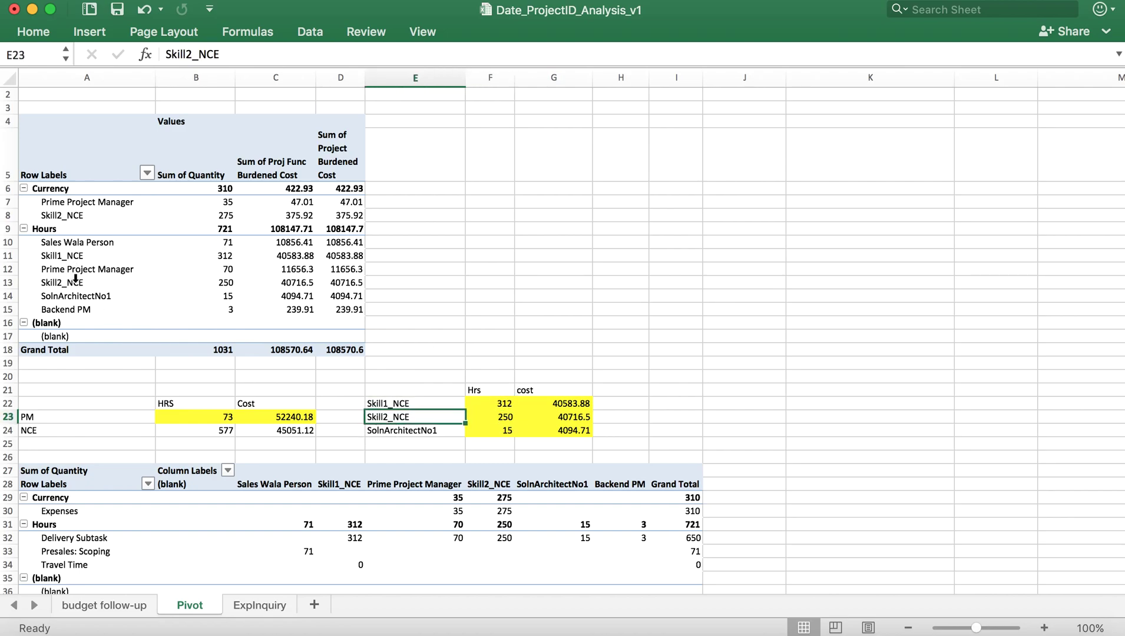
pyautogui.click(498, 414)
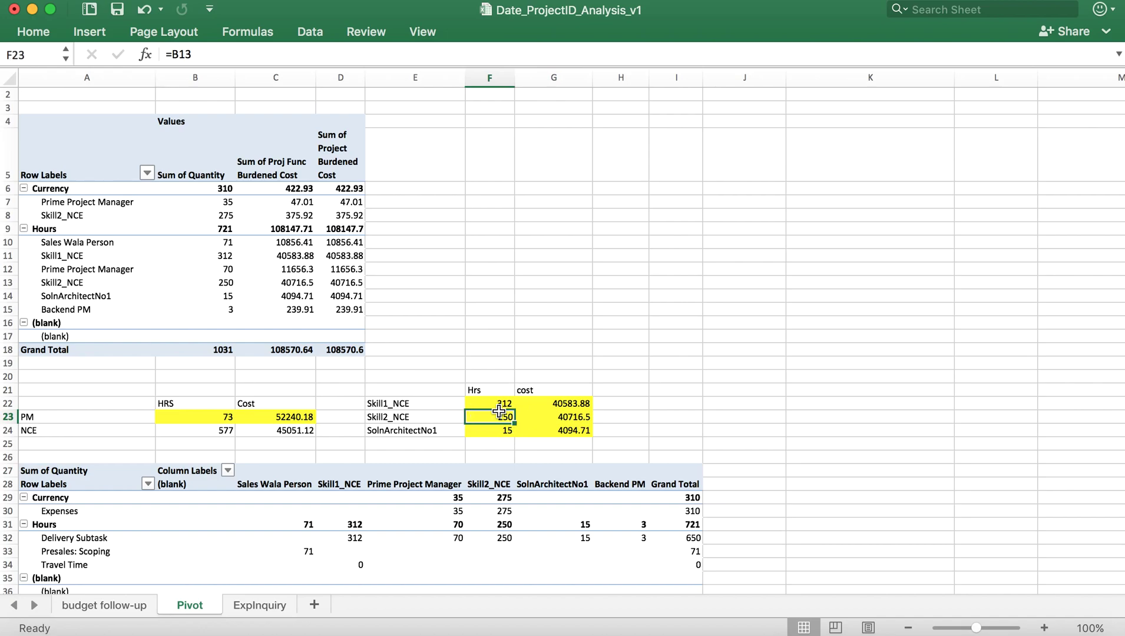
pyautogui.click(407, 431)
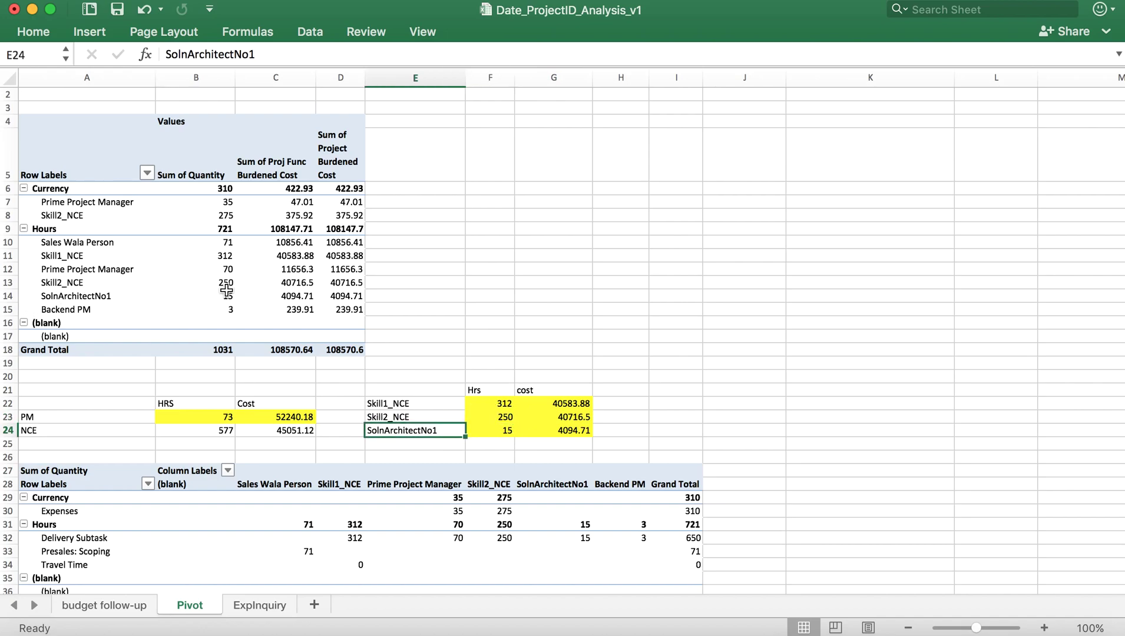
pyautogui.click(507, 432)
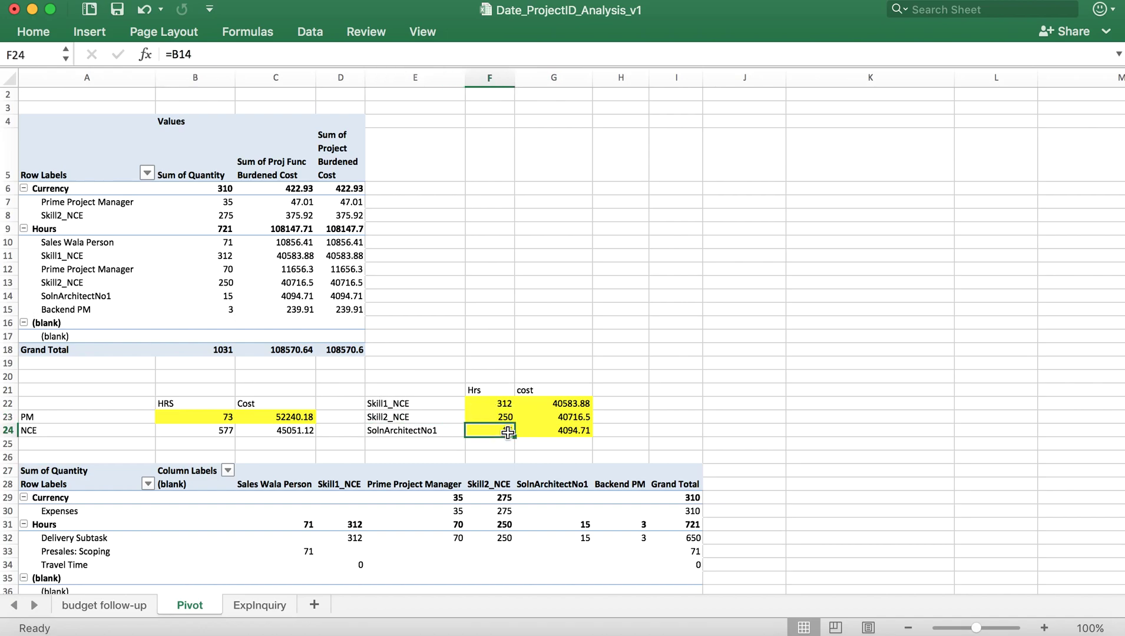
# Inspect the Skill1_NCE and Skill2_NCE cost formulas against pivot cost cell C11
pyautogui.click(560, 402)
pyautogui.click(502, 403)
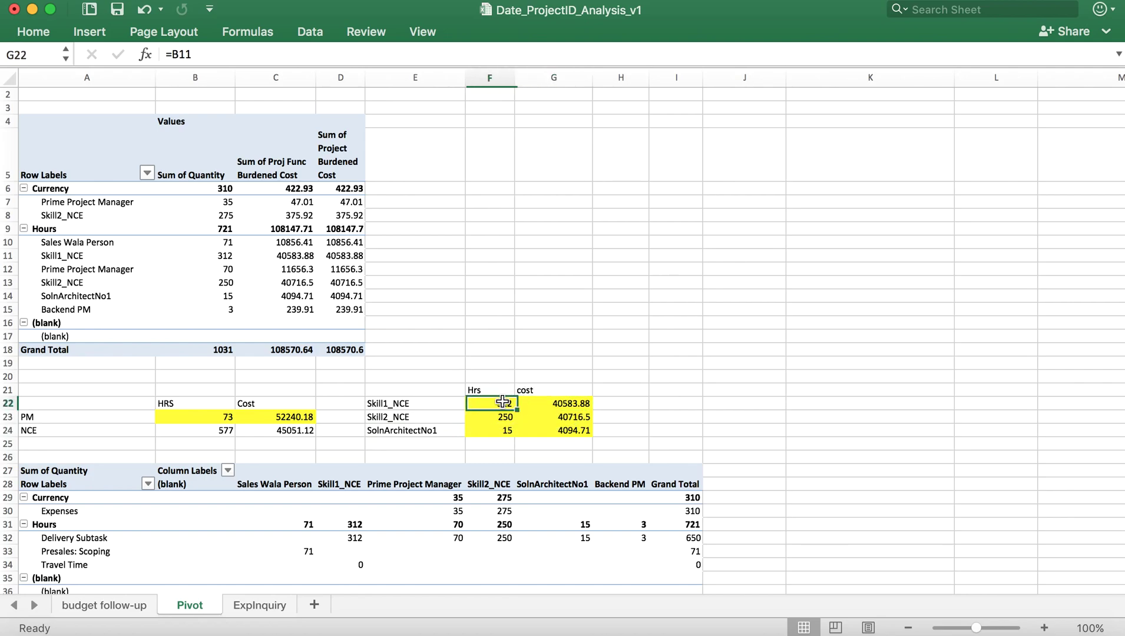
pyautogui.click(570, 407)
pyautogui.click(290, 255)
pyautogui.click(574, 419)
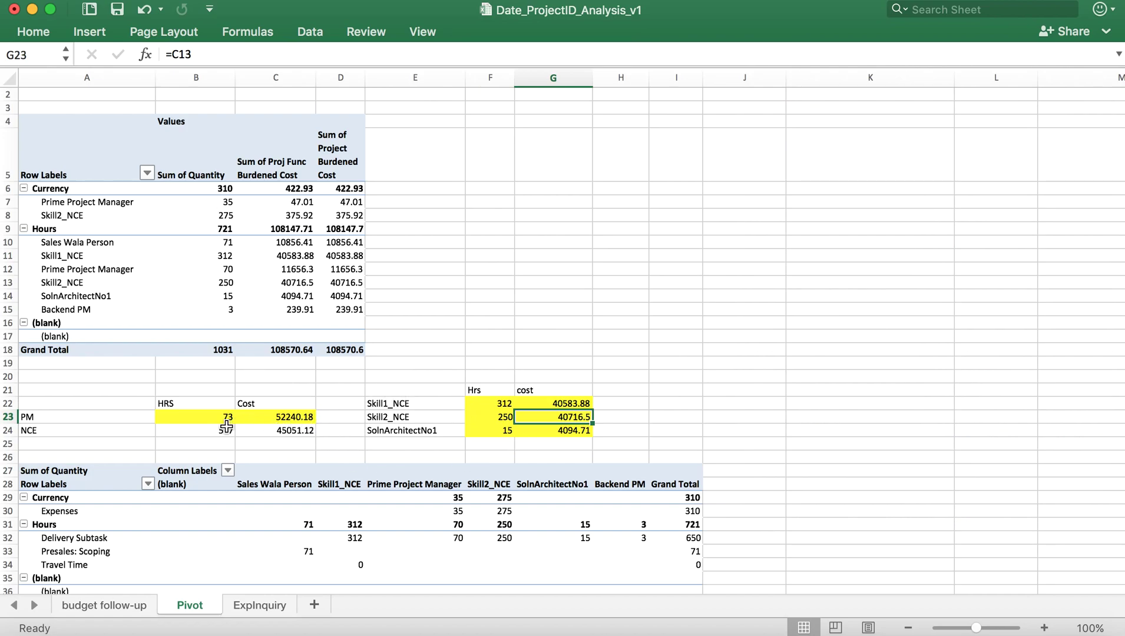
# Match Skill1 and Skill2 Engineer actual hours to their Pivot sources, then review E5:E9
pyautogui.click(104, 605)
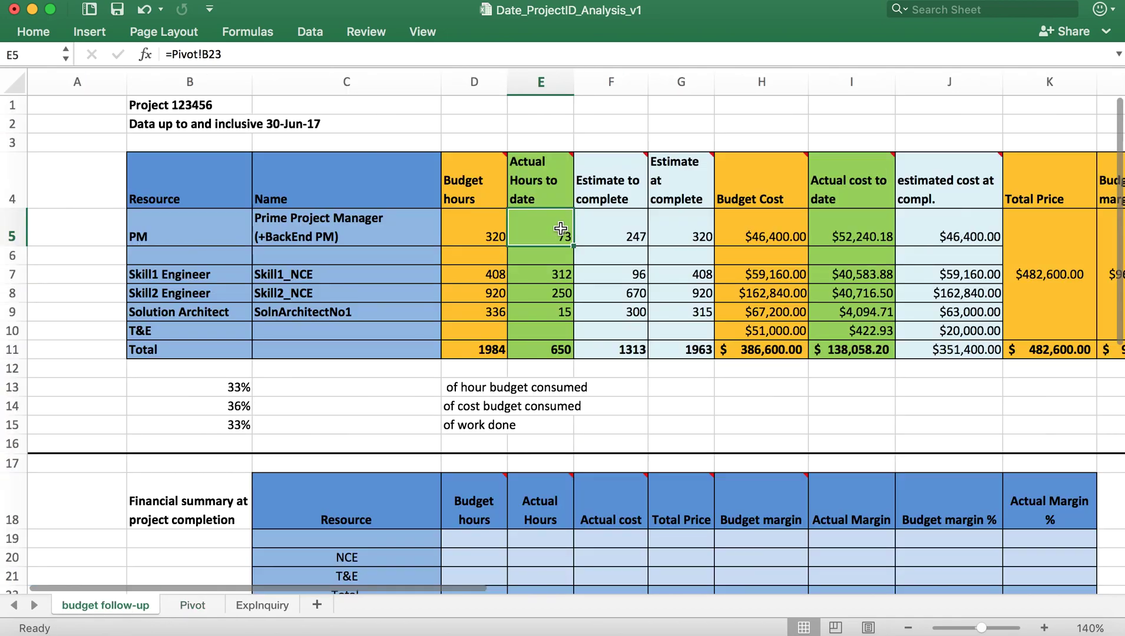
pyautogui.click(537, 274)
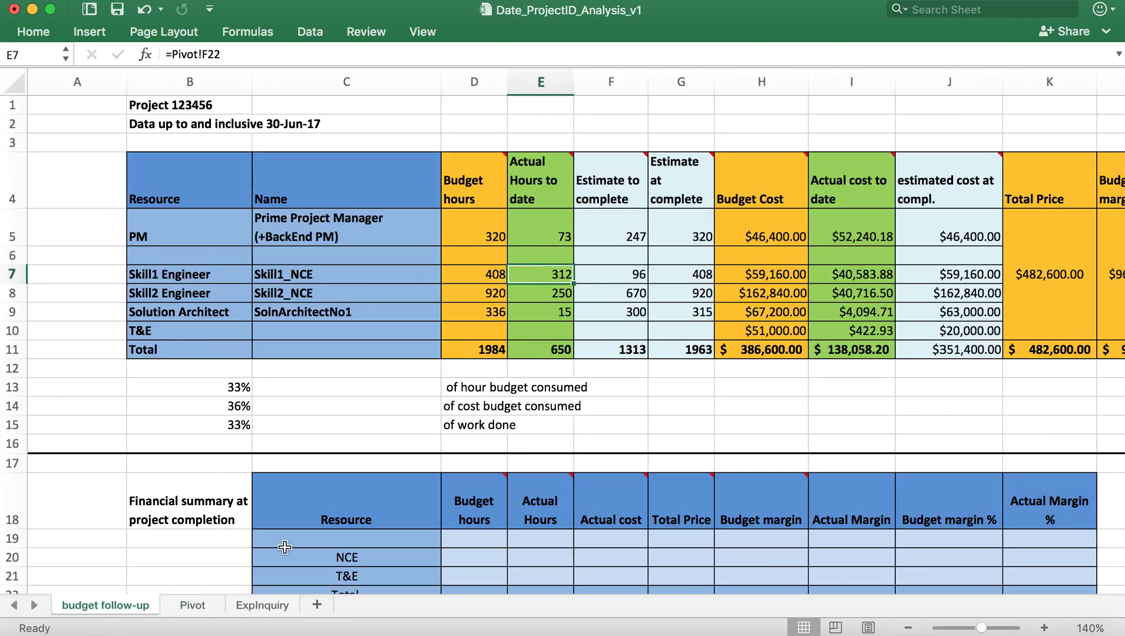
pyautogui.click(195, 606)
pyautogui.click(494, 405)
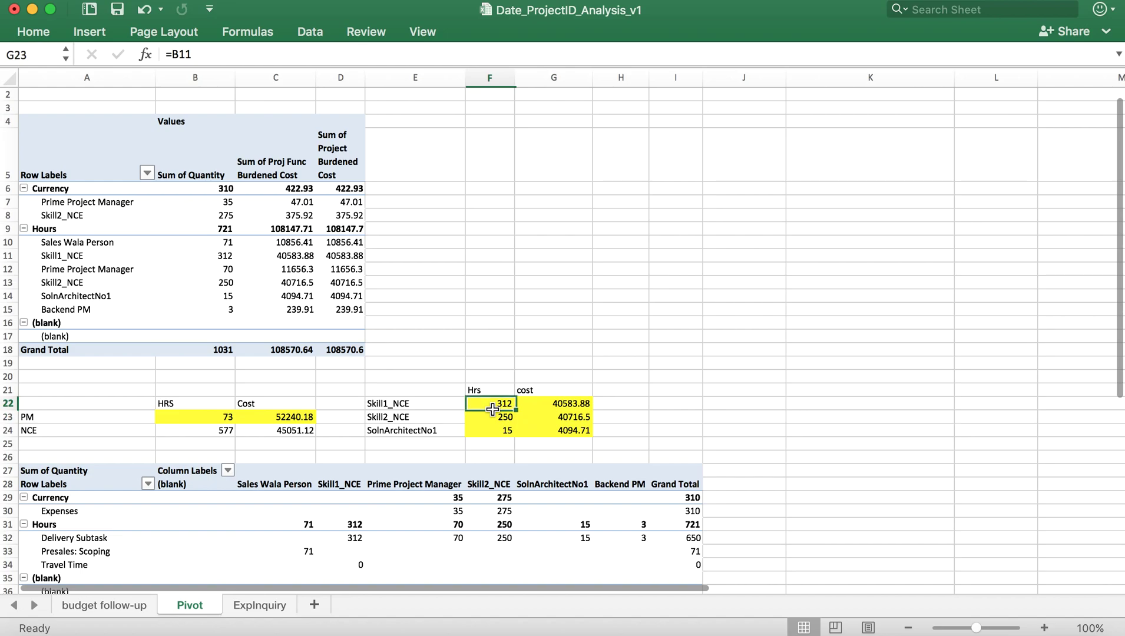
pyautogui.click(94, 605)
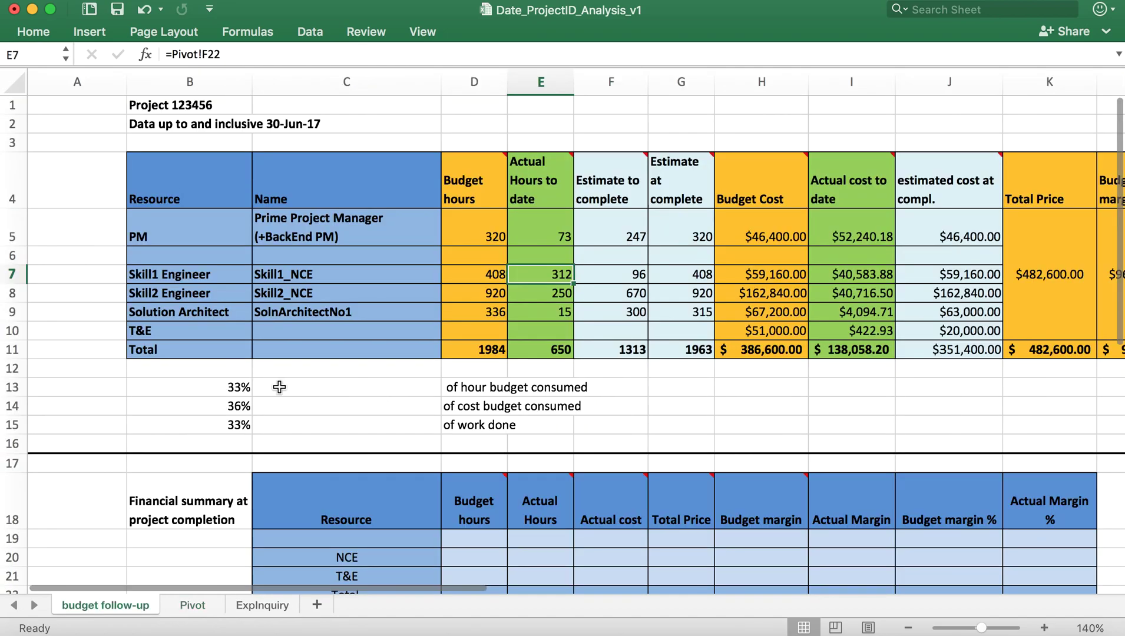
pyautogui.click(561, 296)
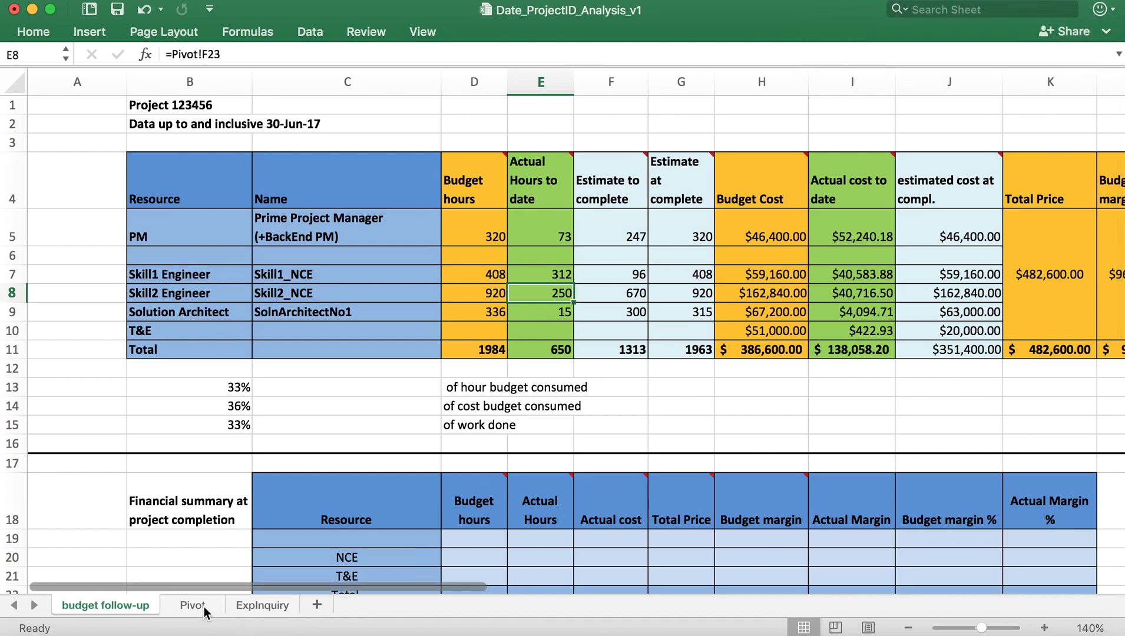
pyautogui.click(248, 611)
pyautogui.click(209, 612)
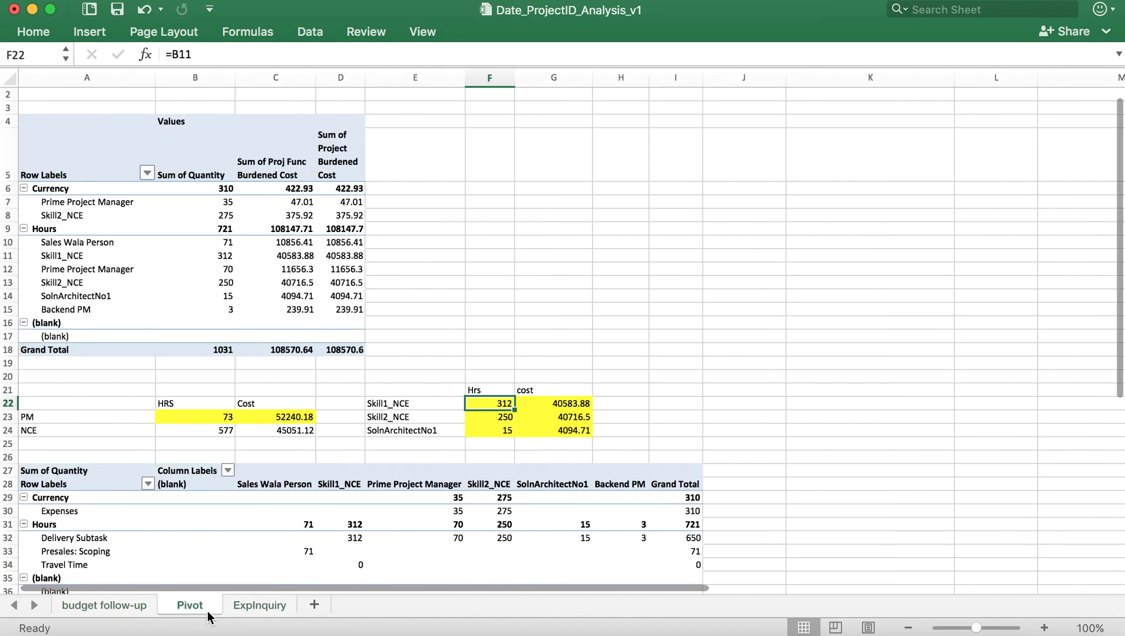
pyautogui.click(501, 421)
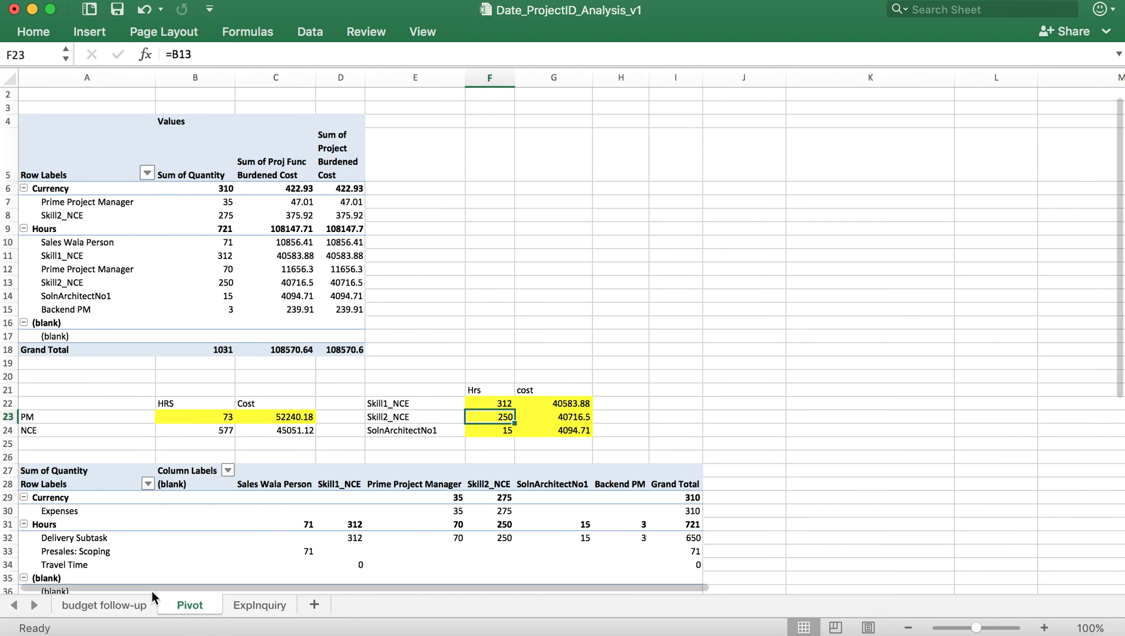
pyautogui.click(135, 605)
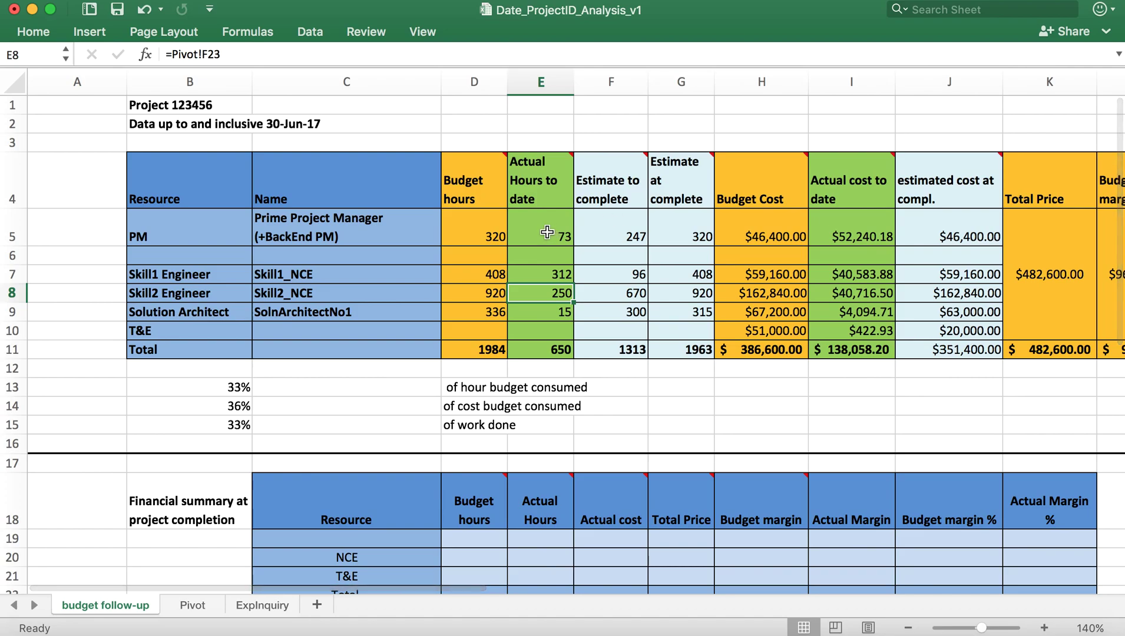
pyautogui.moveTo(541, 230); pyautogui.dragTo(551, 298)
pyautogui.click(603, 231)
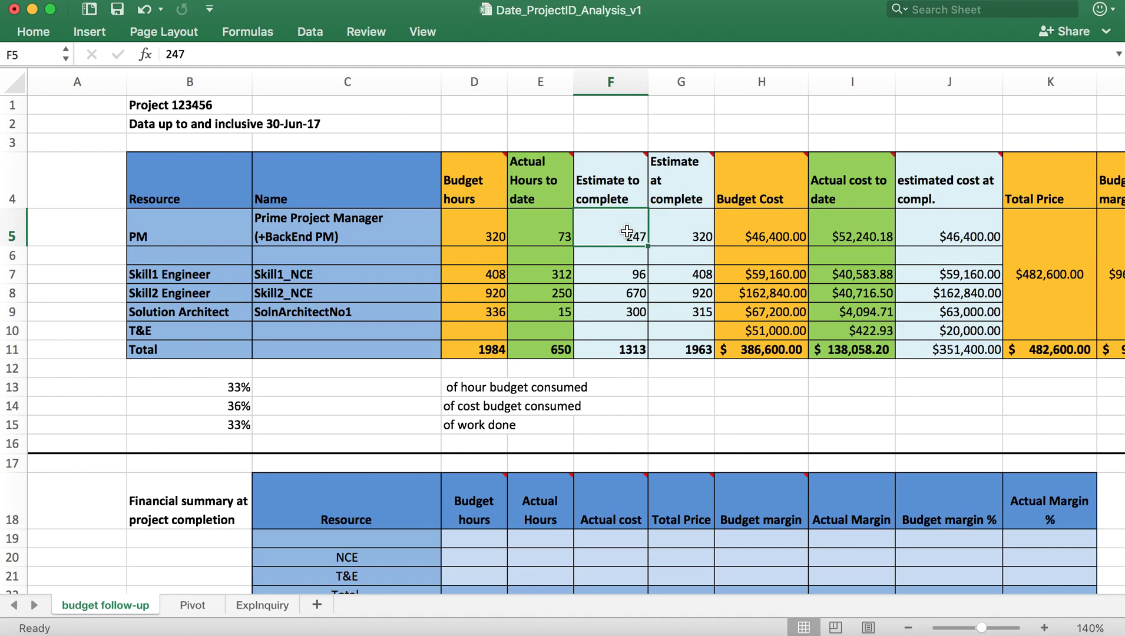
pyautogui.click(479, 226)
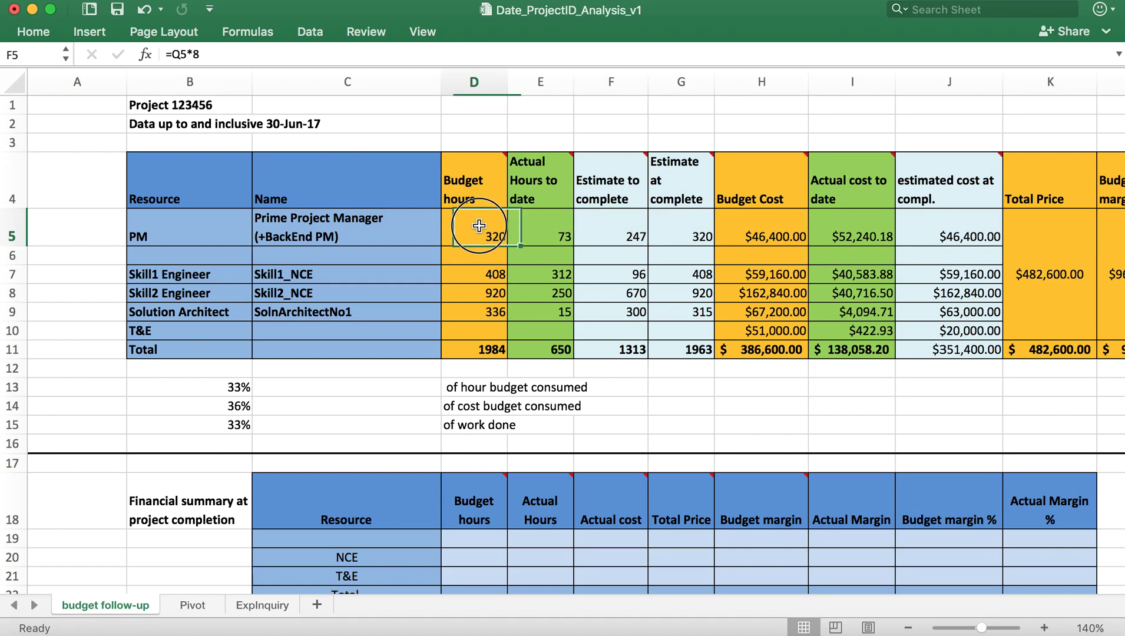
pyautogui.click(546, 225)
pyautogui.click(625, 230)
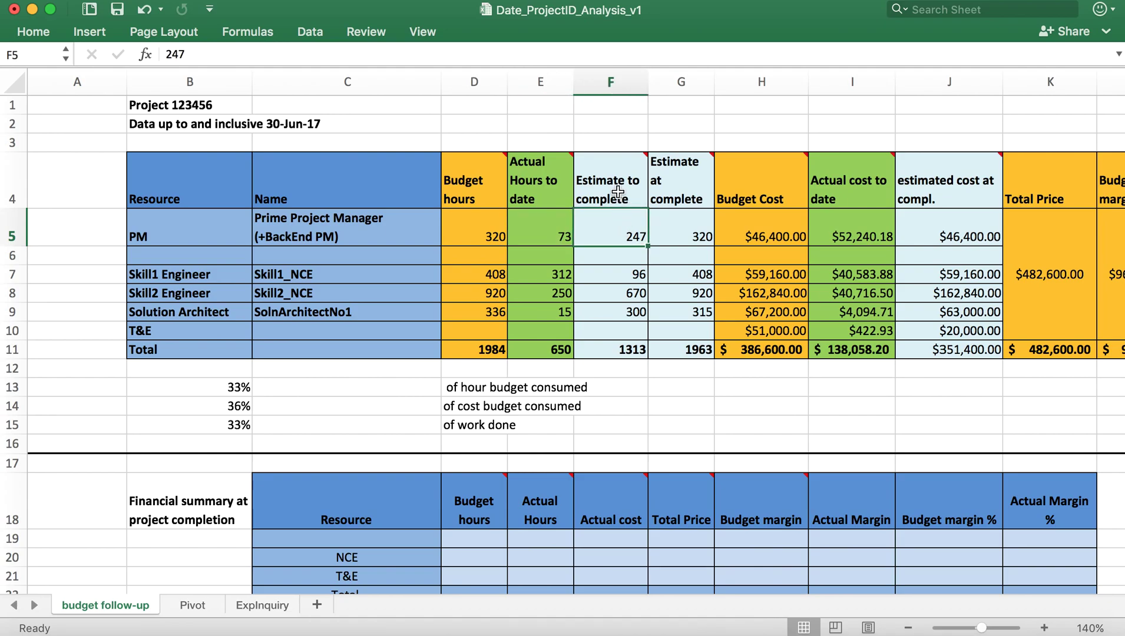
pyautogui.moveTo(617, 187)
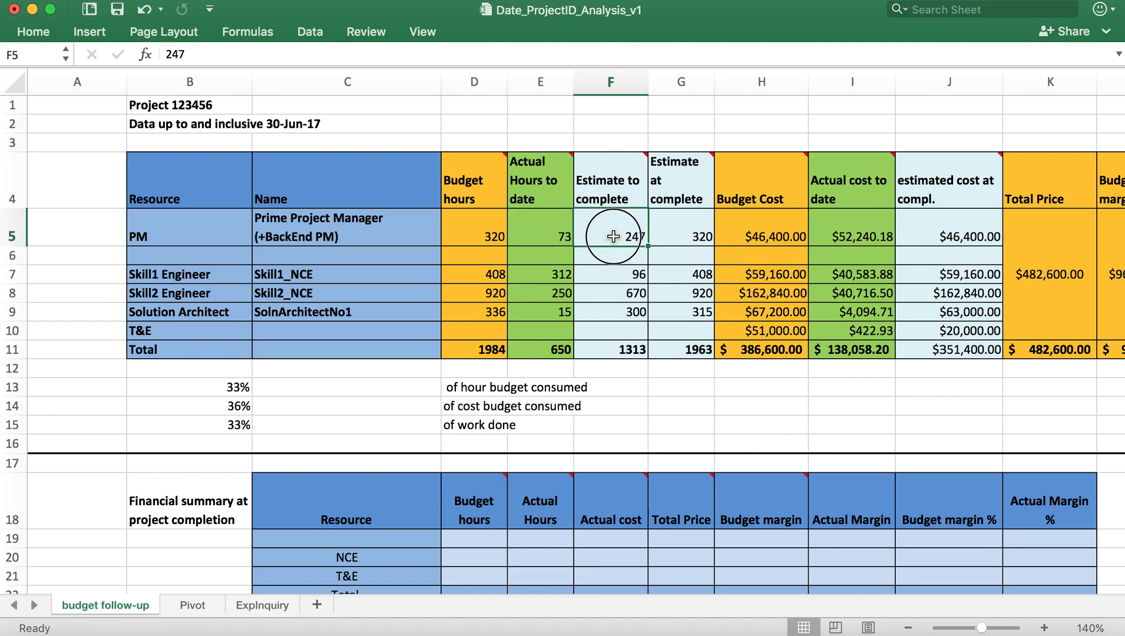
pyautogui.moveTo(613, 231); pyautogui.dragTo(615, 310)
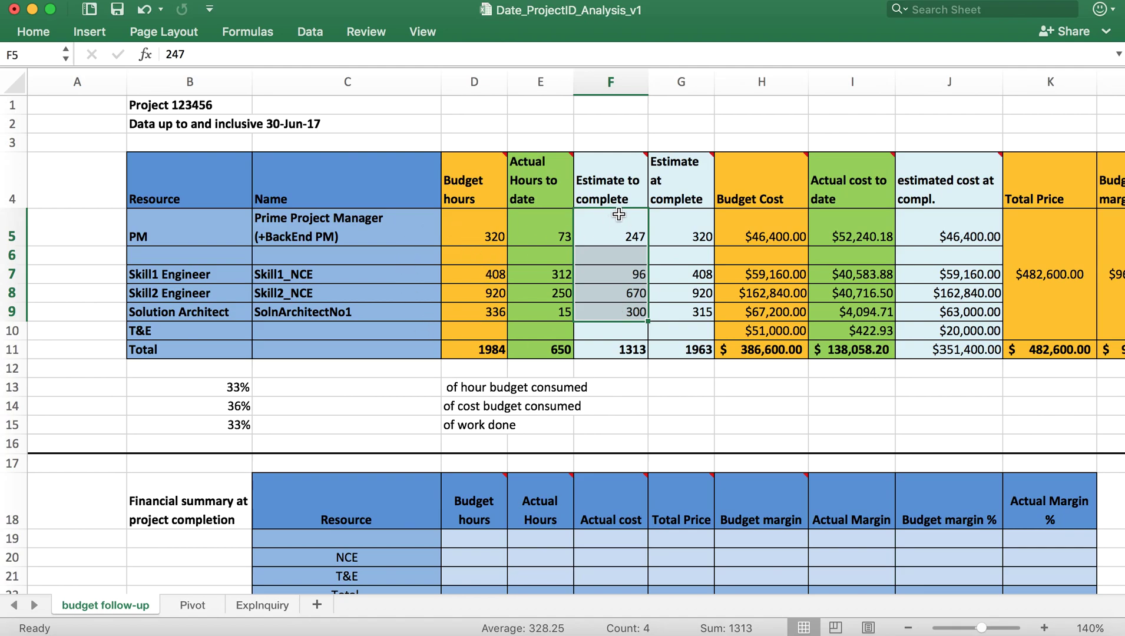
pyautogui.moveTo(619, 214); pyautogui.dragTo(626, 312)
pyautogui.hscroll(2, 625, 312)
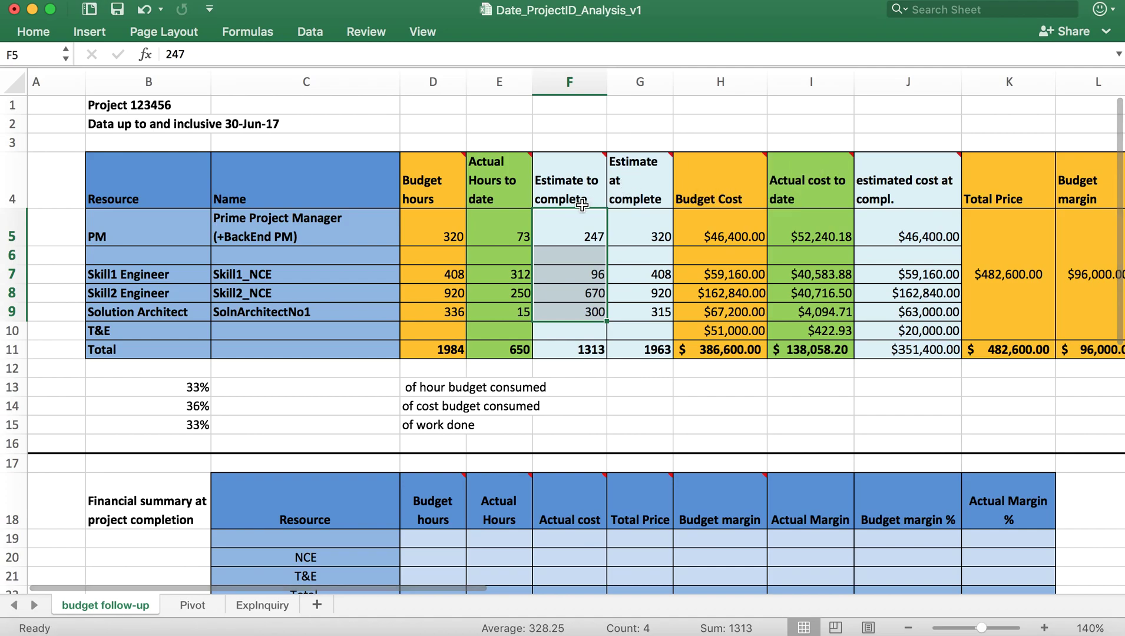
pyautogui.click(503, 230)
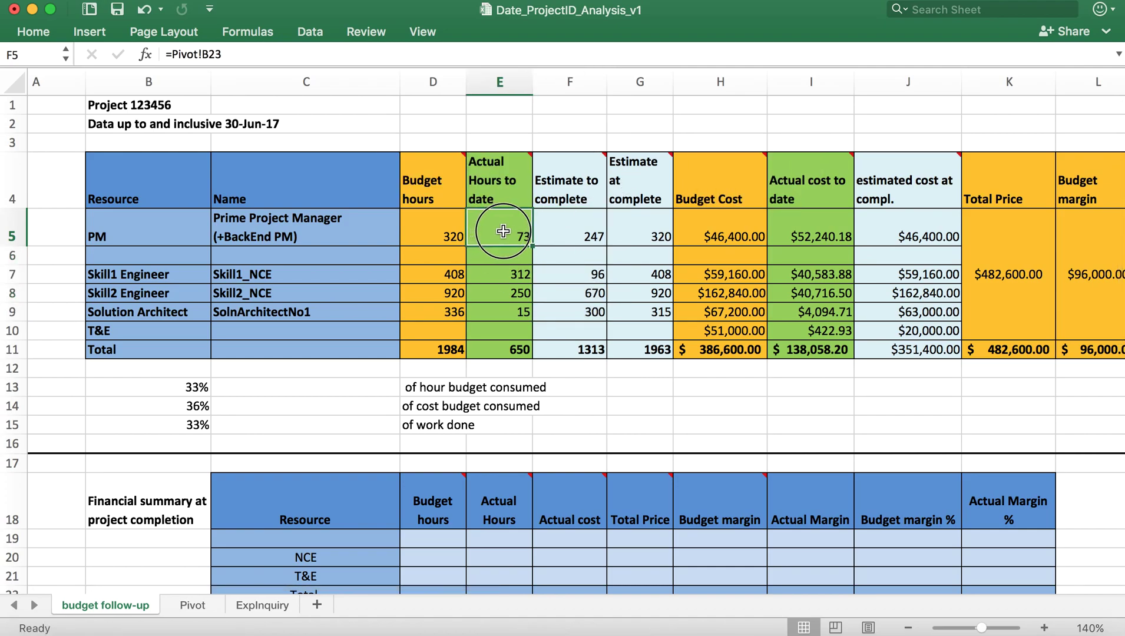
pyautogui.moveTo(503, 231); pyautogui.dragTo(565, 224)
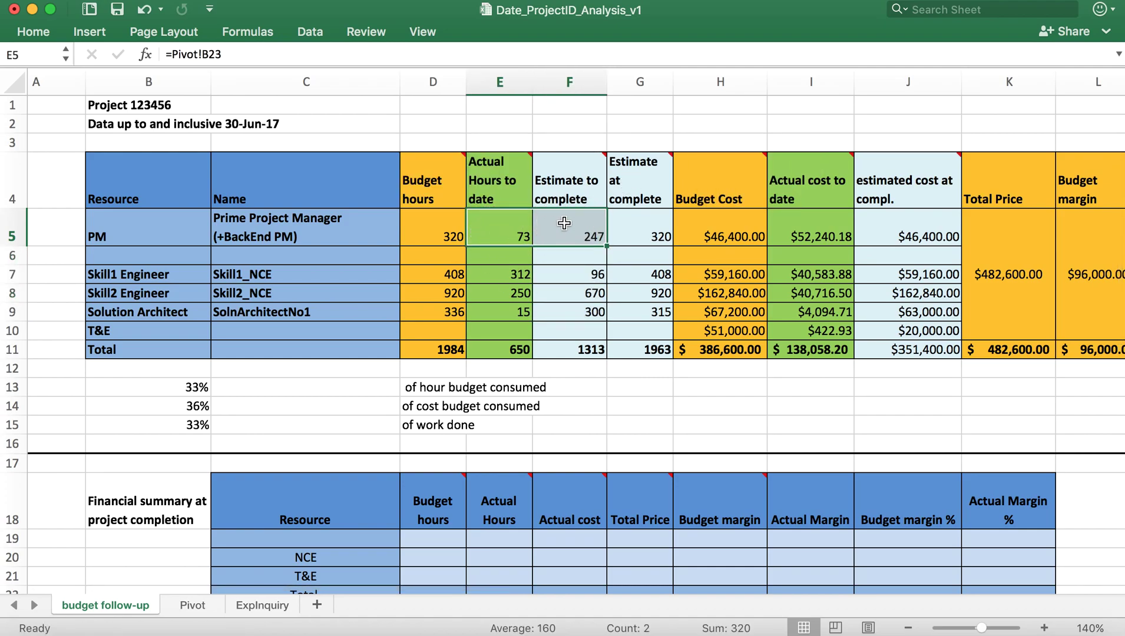
pyautogui.moveTo(633, 235); pyautogui.dragTo(637, 309)
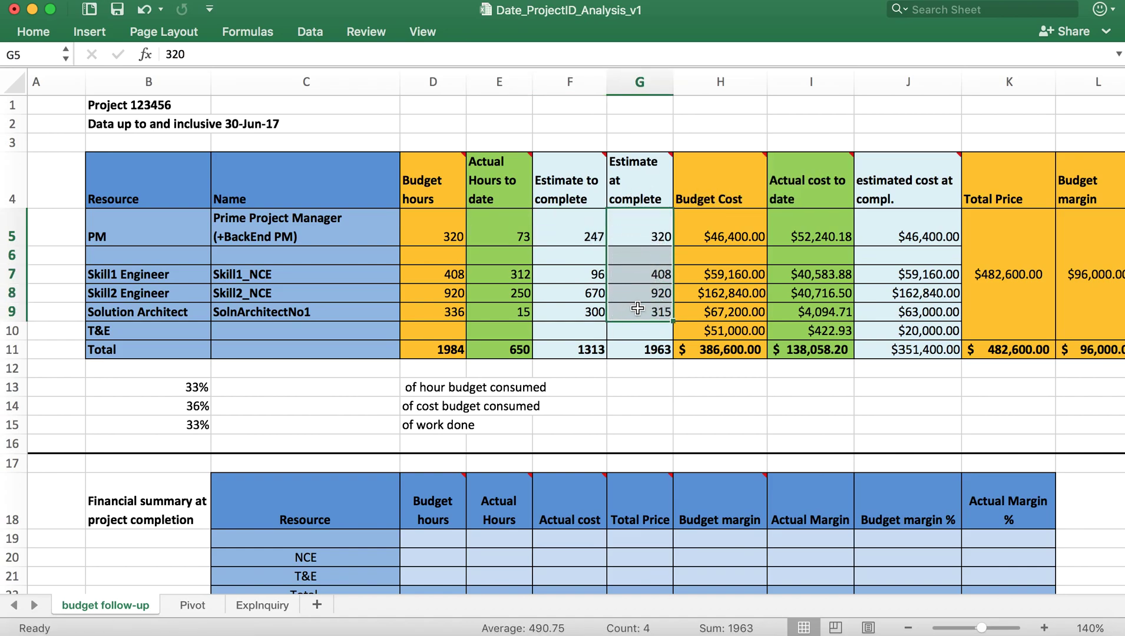
pyautogui.click(647, 240)
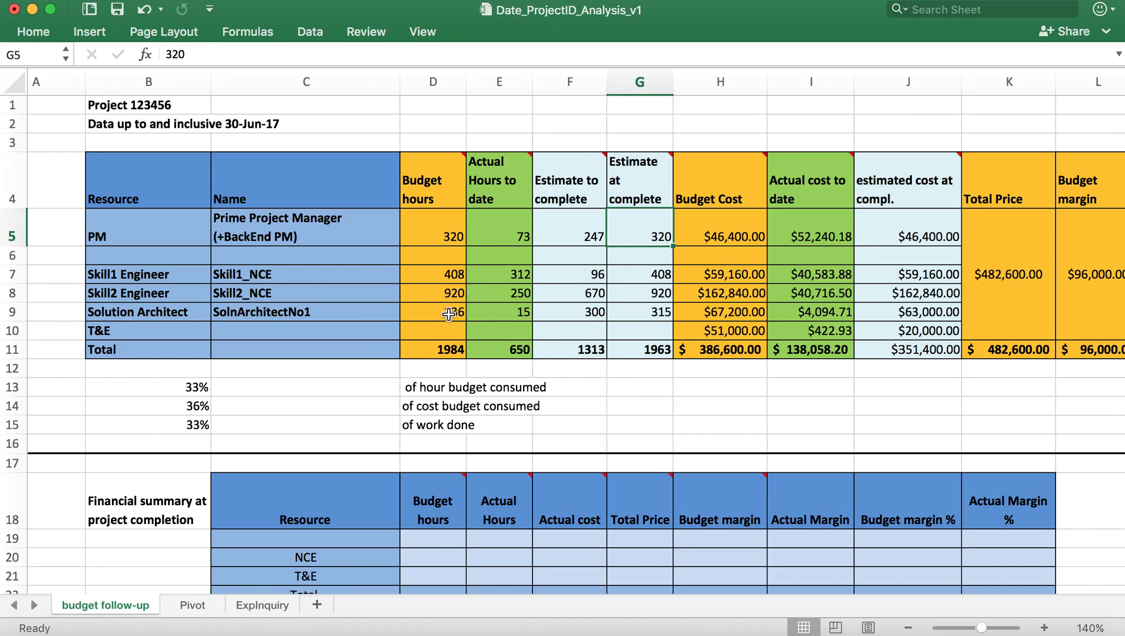
pyautogui.click(454, 314)
pyautogui.click(590, 315)
pyautogui.moveTo(657, 311); pyautogui.dragTo(500, 305)
pyautogui.click(700, 305)
pyautogui.click(629, 318)
pyautogui.click(454, 314)
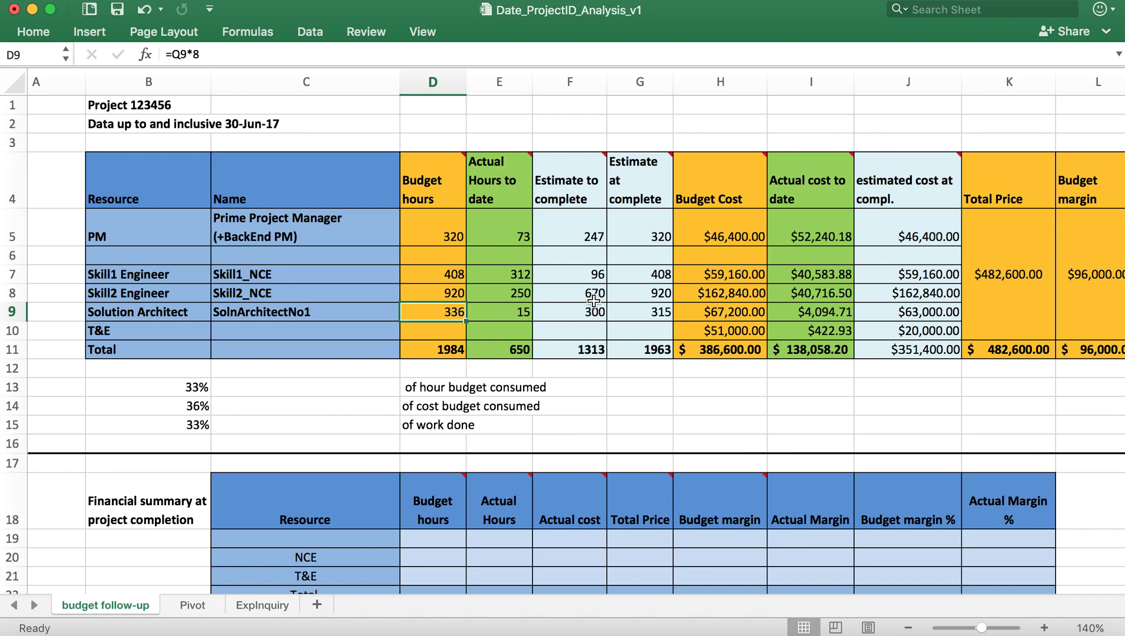
pyautogui.moveTo(588, 305); pyautogui.dragTo(498, 307)
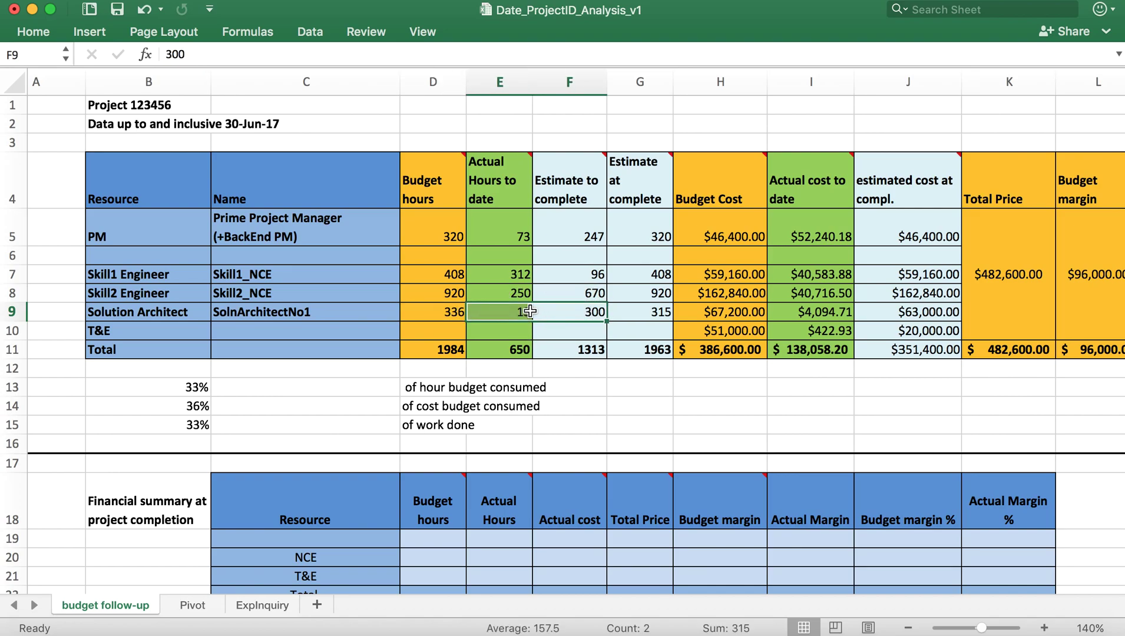
pyautogui.click(642, 312)
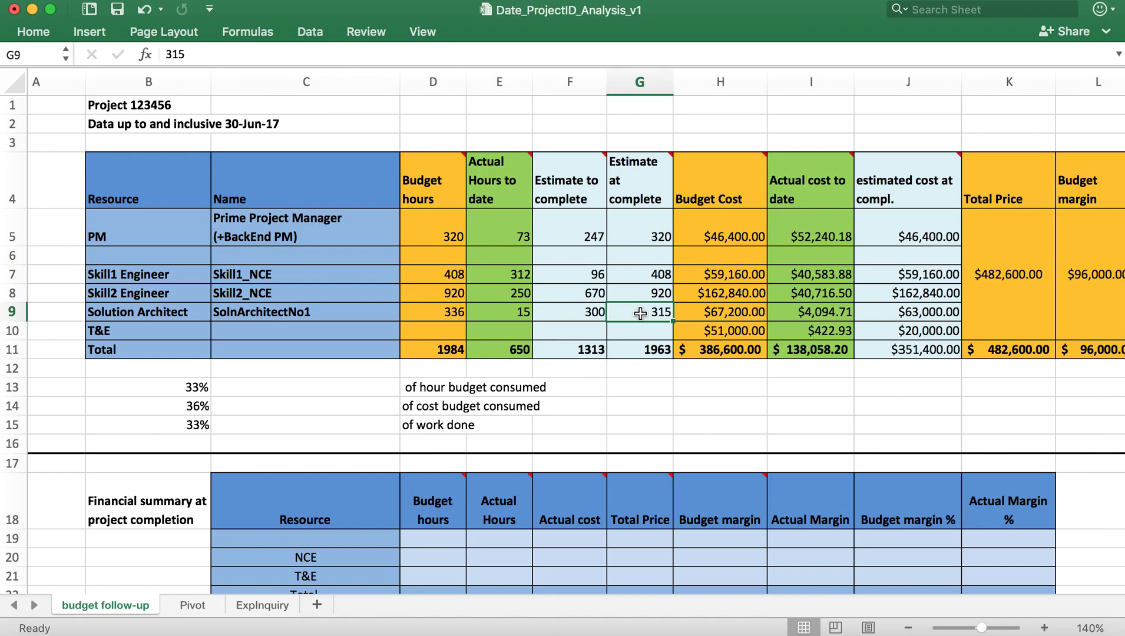
pyautogui.moveTo(648, 231); pyautogui.dragTo(646, 309)
pyautogui.hscroll(1, 647, 309)
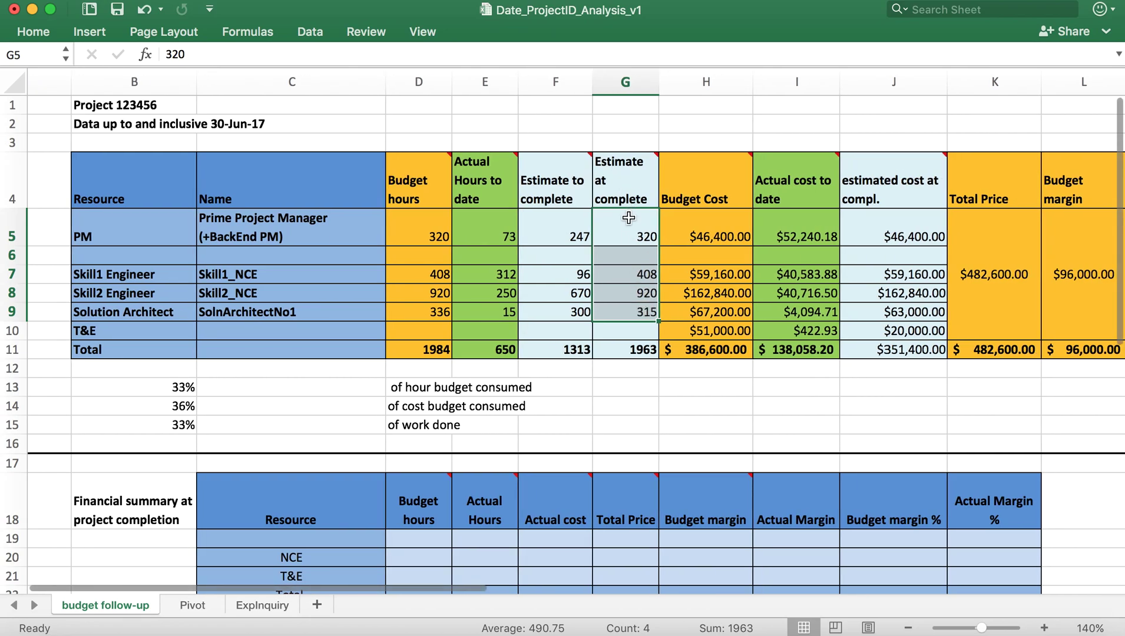
pyautogui.click(794, 220)
pyautogui.hscroll(5, 794, 222)
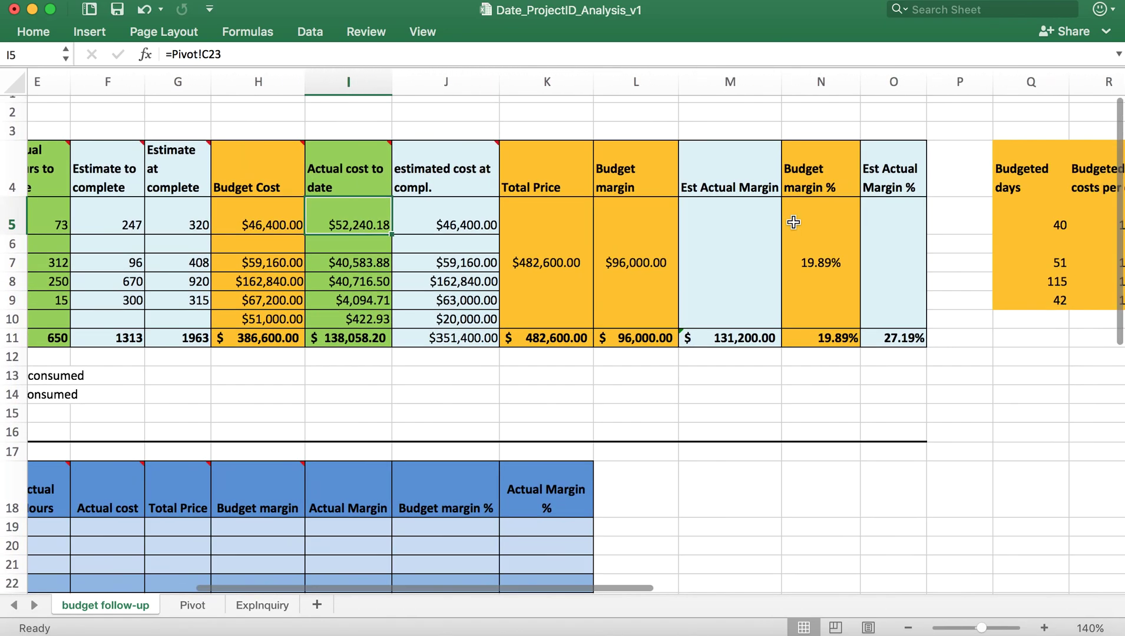
pyautogui.hscroll(4, 794, 222)
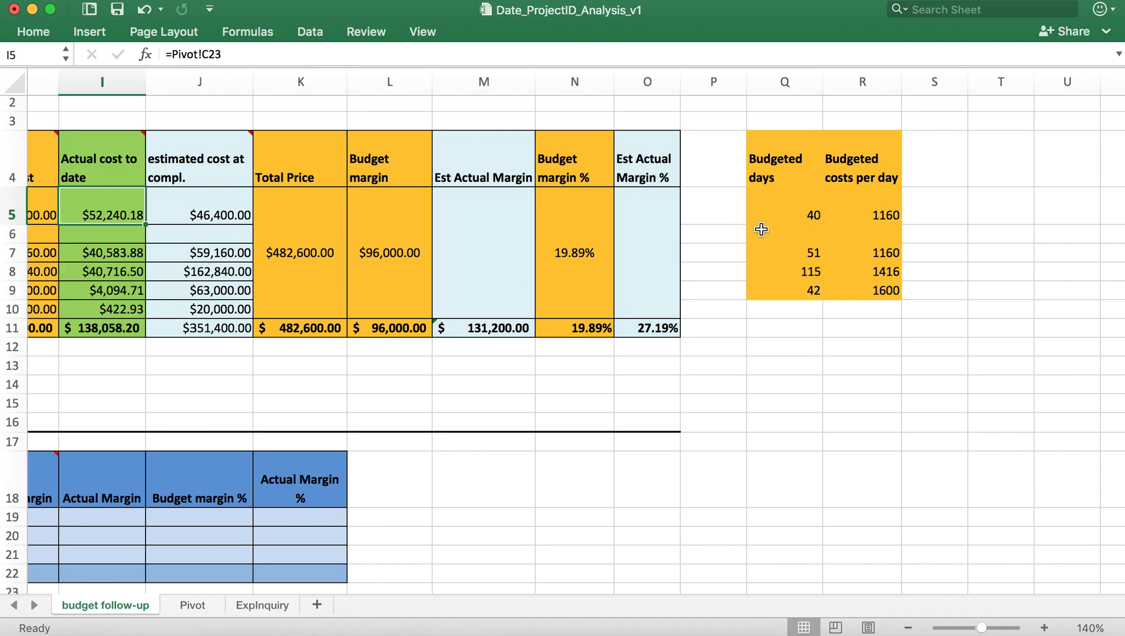
pyautogui.hscroll(-6, 761, 229)
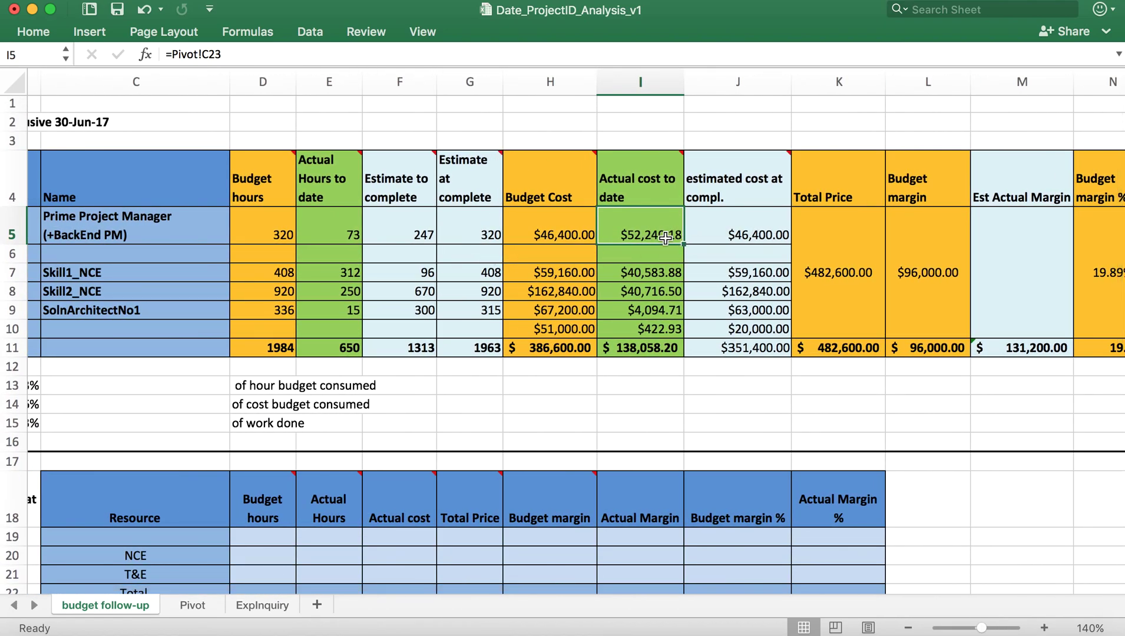
pyautogui.click(738, 221)
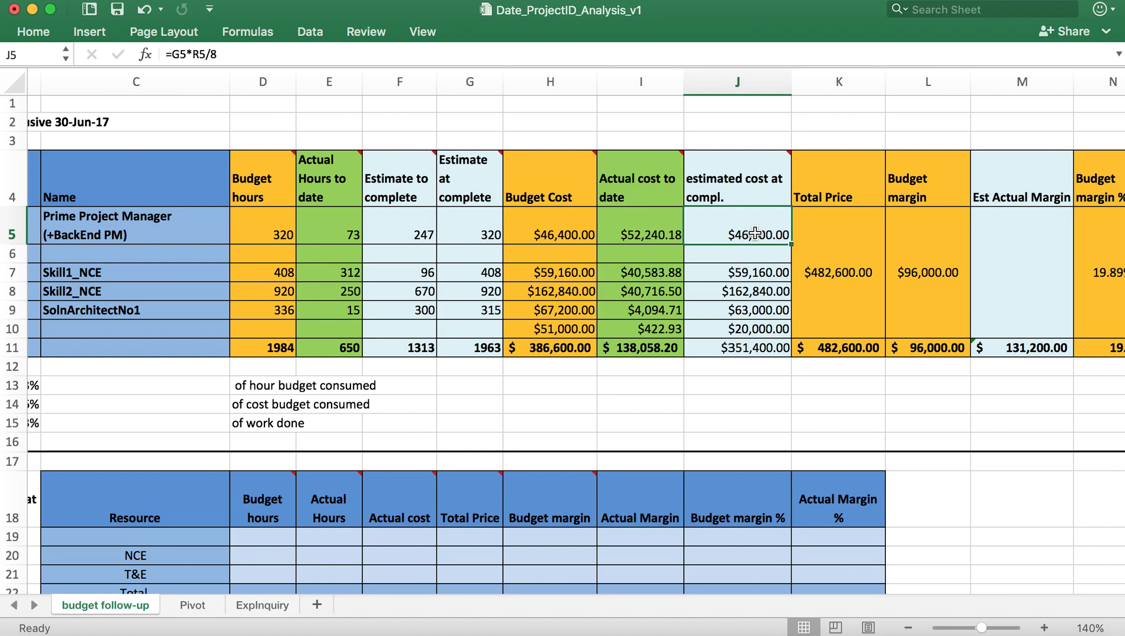
pyautogui.moveTo(479, 239); pyautogui.dragTo(471, 314)
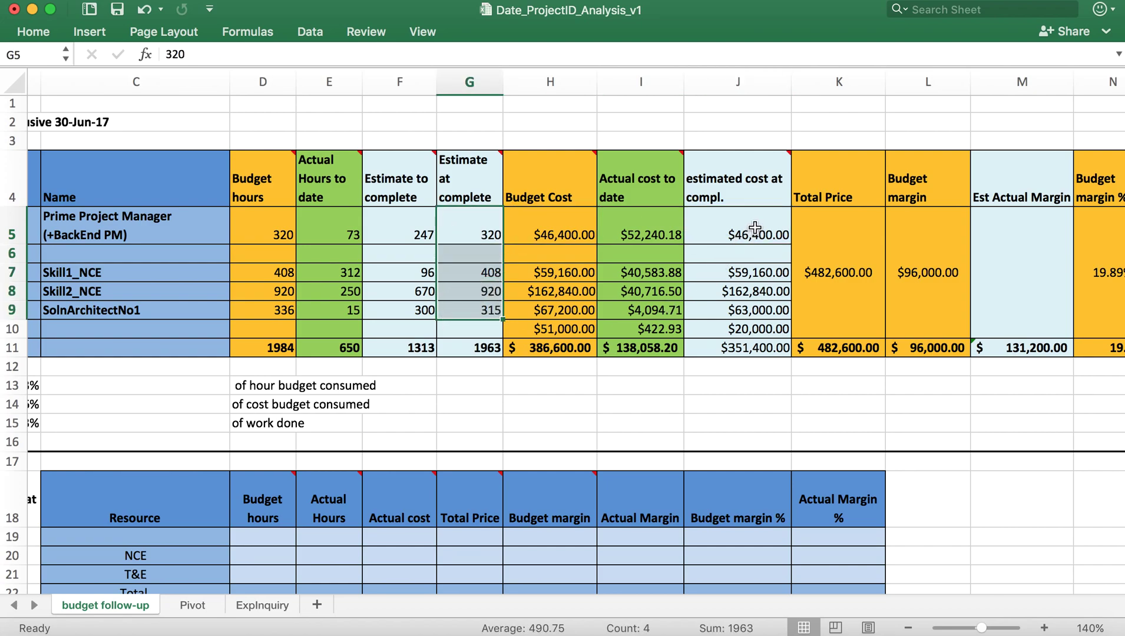
pyautogui.moveTo(754, 232); pyautogui.dragTo(751, 305)
pyautogui.click(748, 347)
pyautogui.hscroll(-2, 621, 331)
pyautogui.click(724, 325)
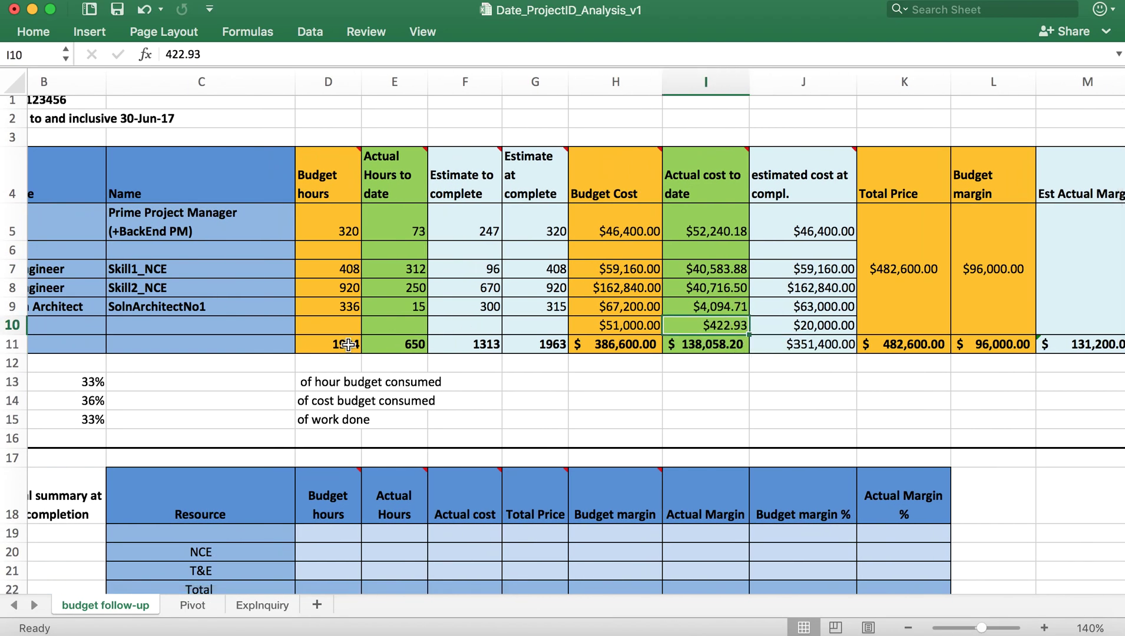
pyautogui.hscroll(-3, 348, 345)
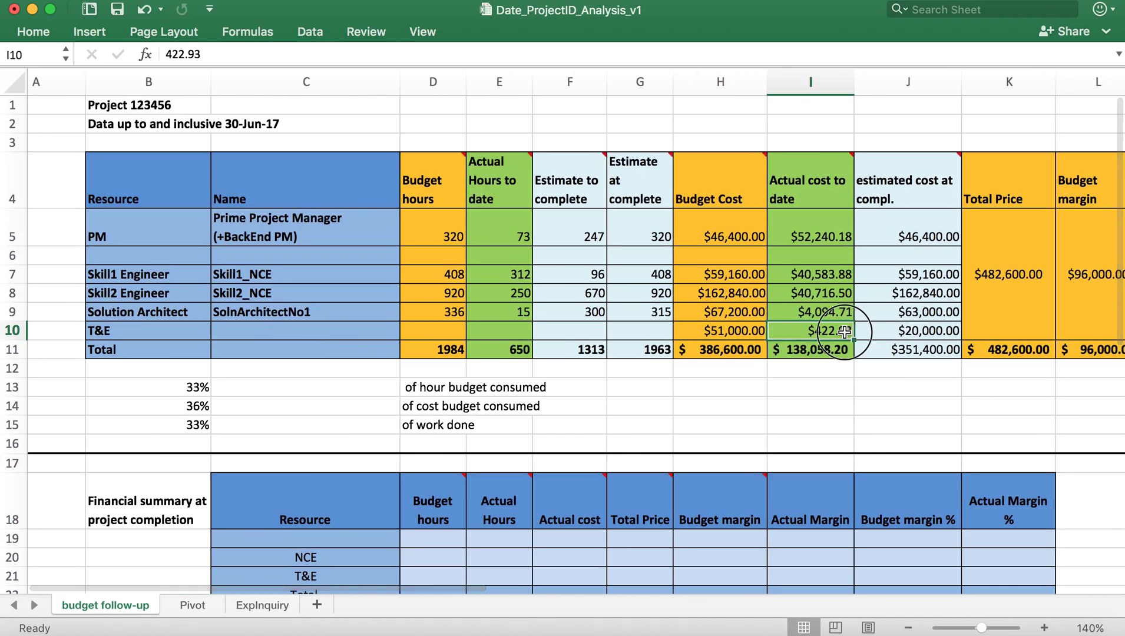
pyautogui.click(193, 613)
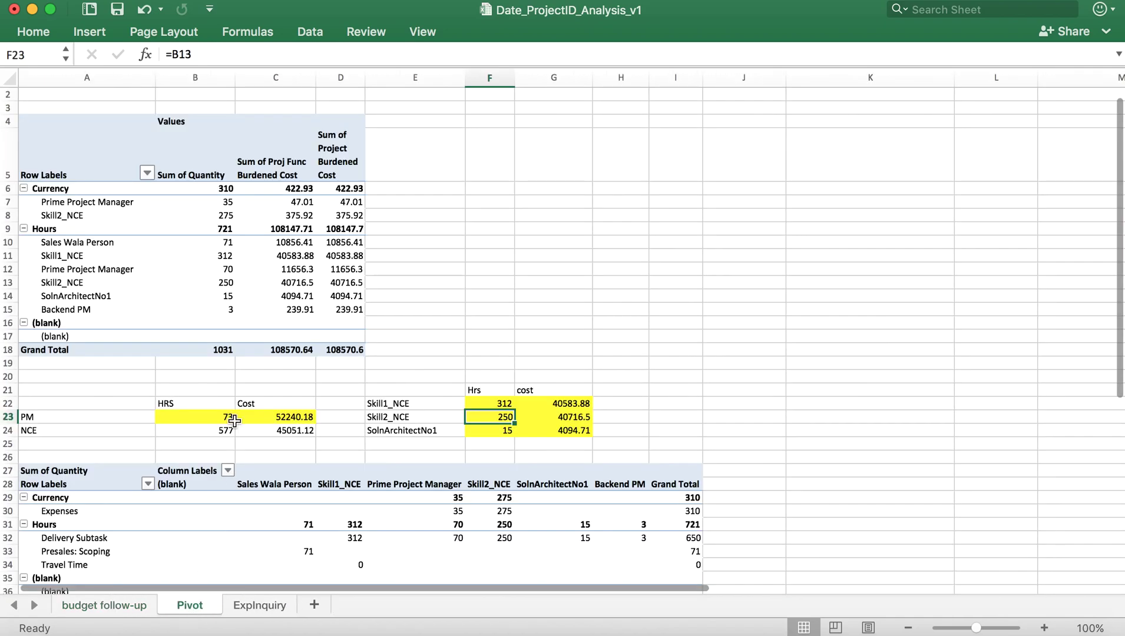
pyautogui.click(357, 188)
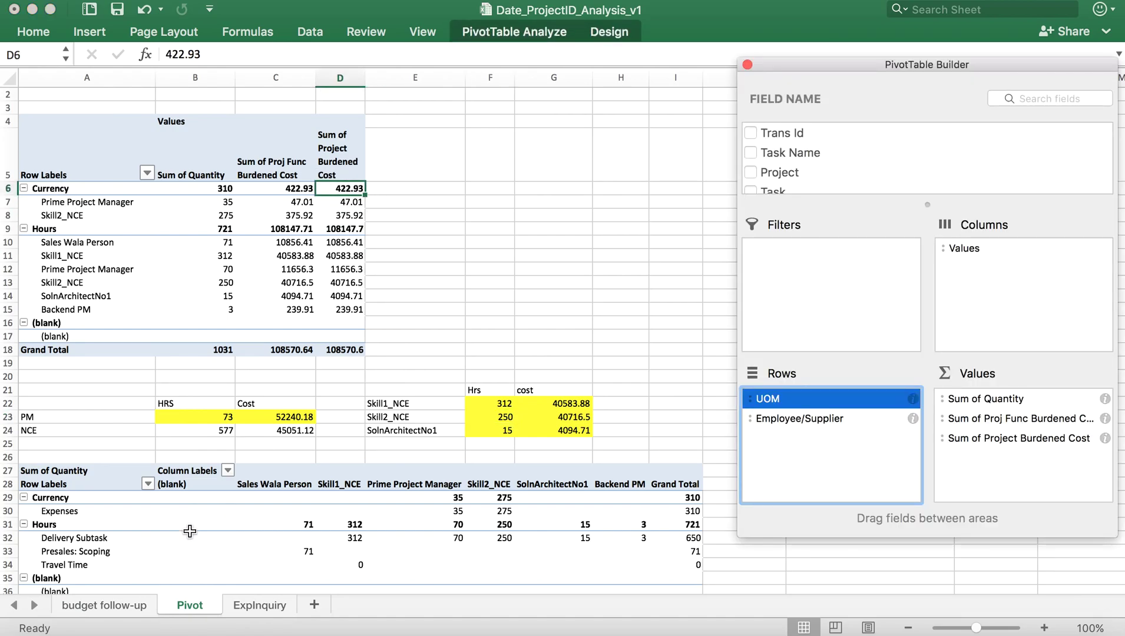
pyautogui.click(119, 608)
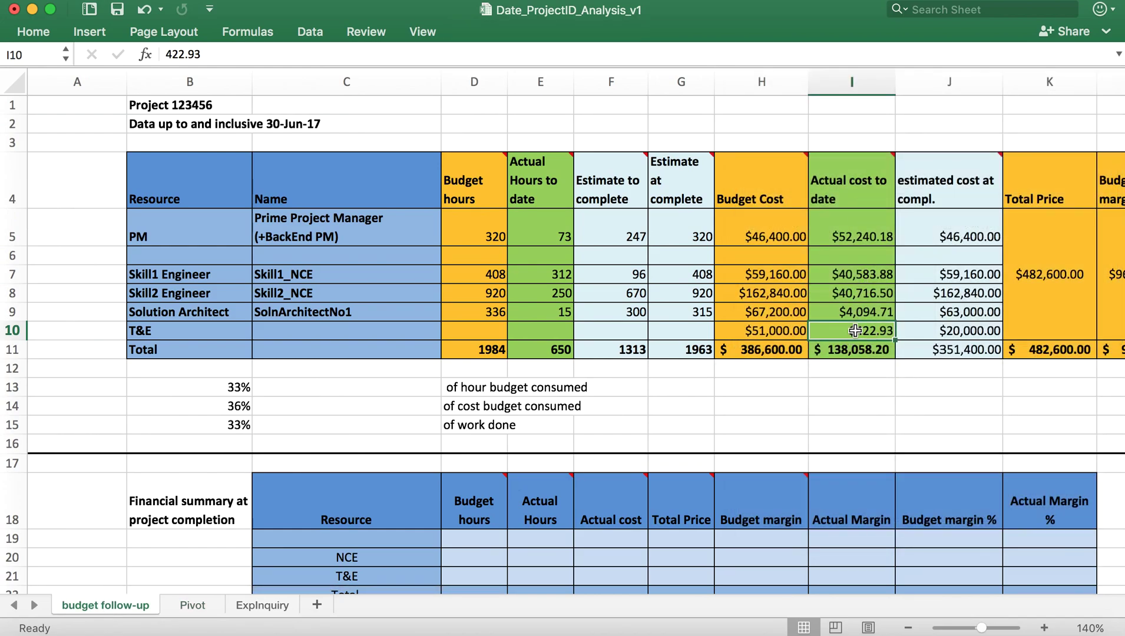
pyautogui.click(967, 331)
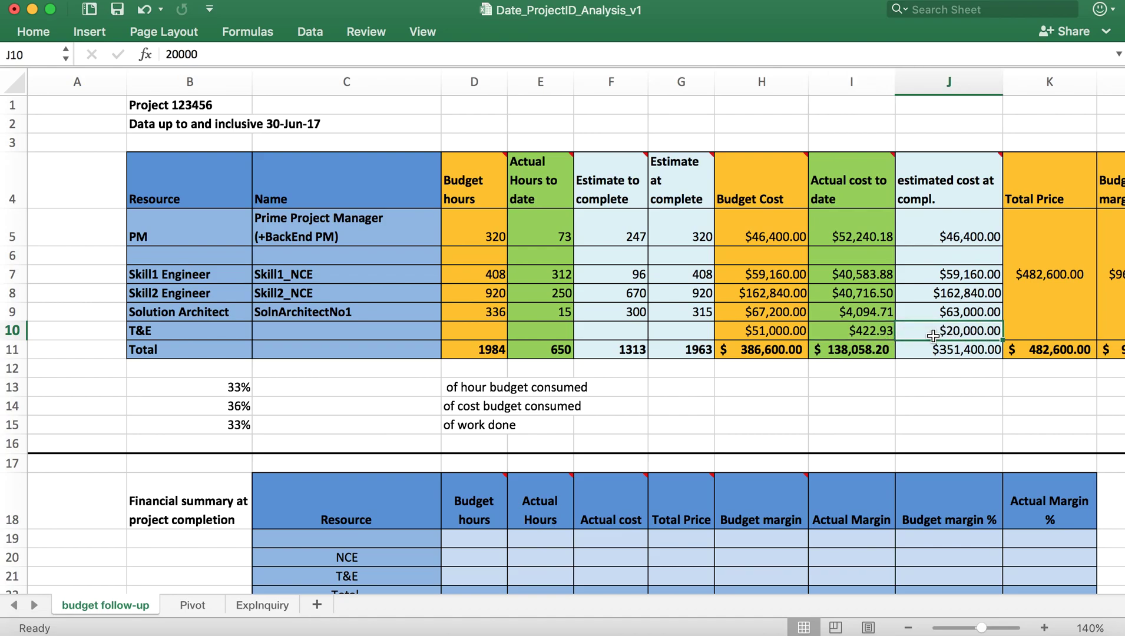
pyautogui.hscroll(3, 957, 334)
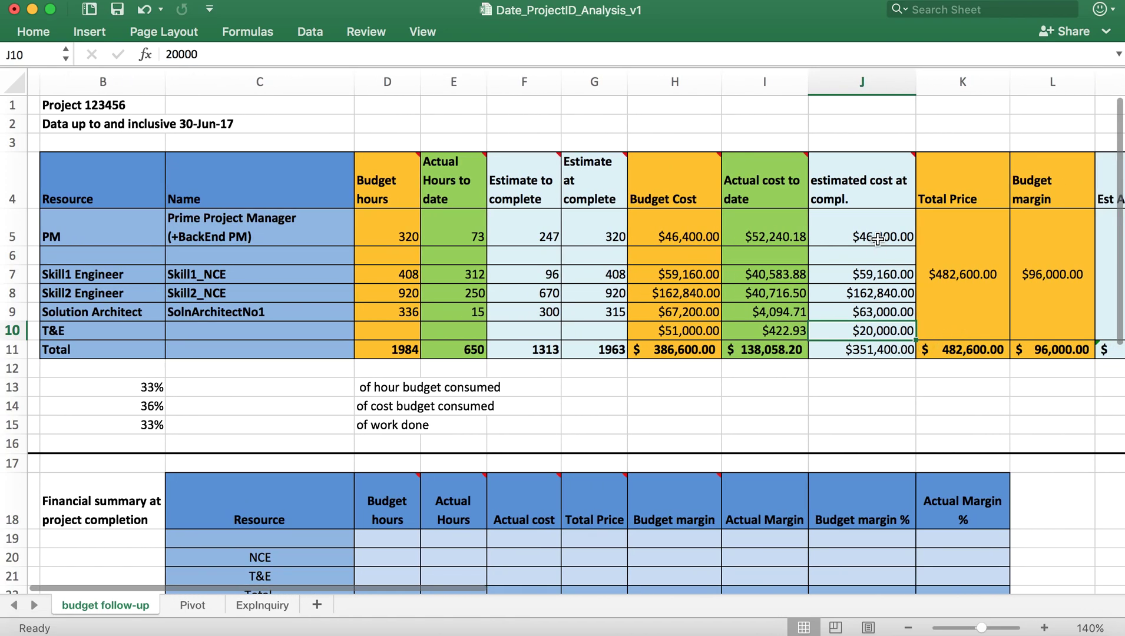
pyautogui.moveTo(878, 231); pyautogui.dragTo(873, 341)
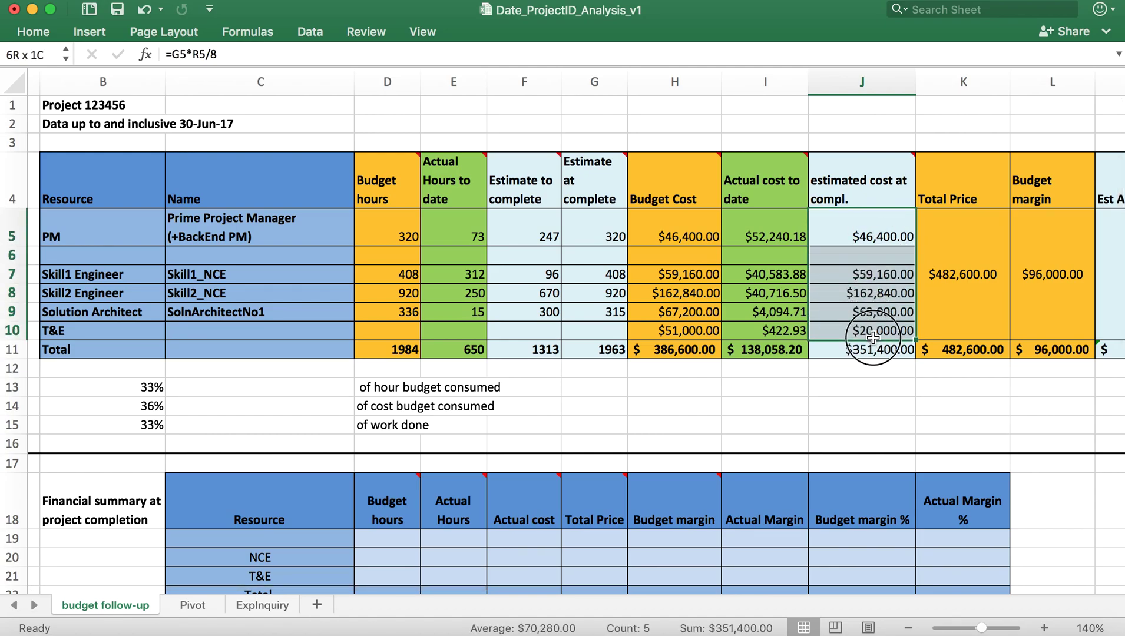
pyautogui.moveTo(873, 337); pyautogui.dragTo(874, 336)
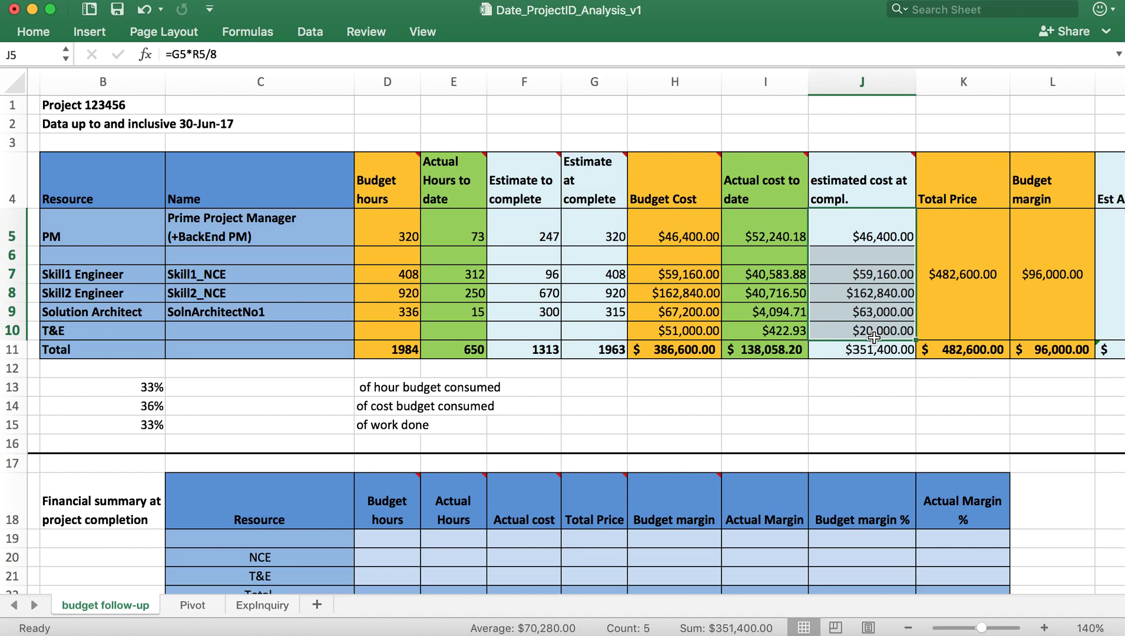
pyautogui.hscroll(2, 874, 337)
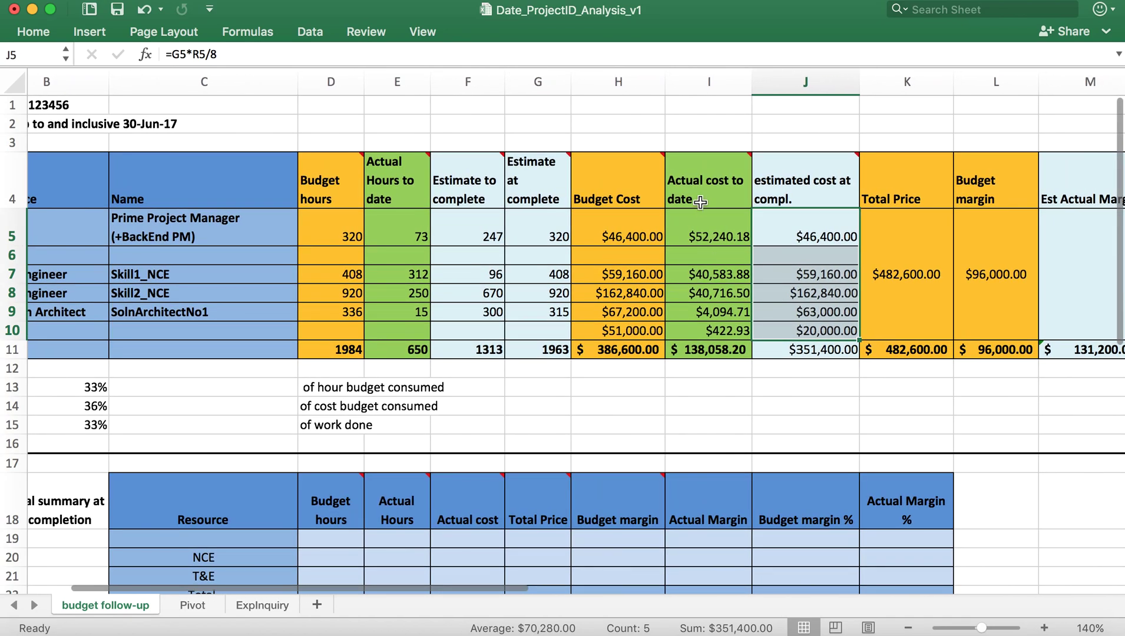
pyautogui.moveTo(708, 221); pyautogui.dragTo(711, 328)
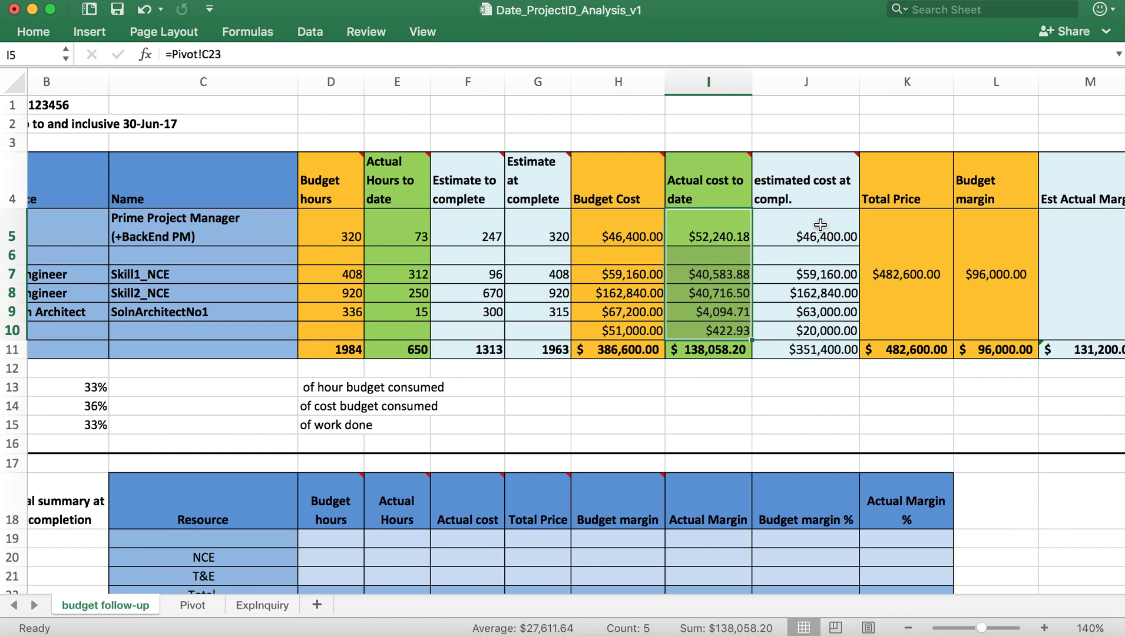
pyautogui.click(626, 192)
pyautogui.moveTo(626, 192); pyautogui.dragTo(626, 330)
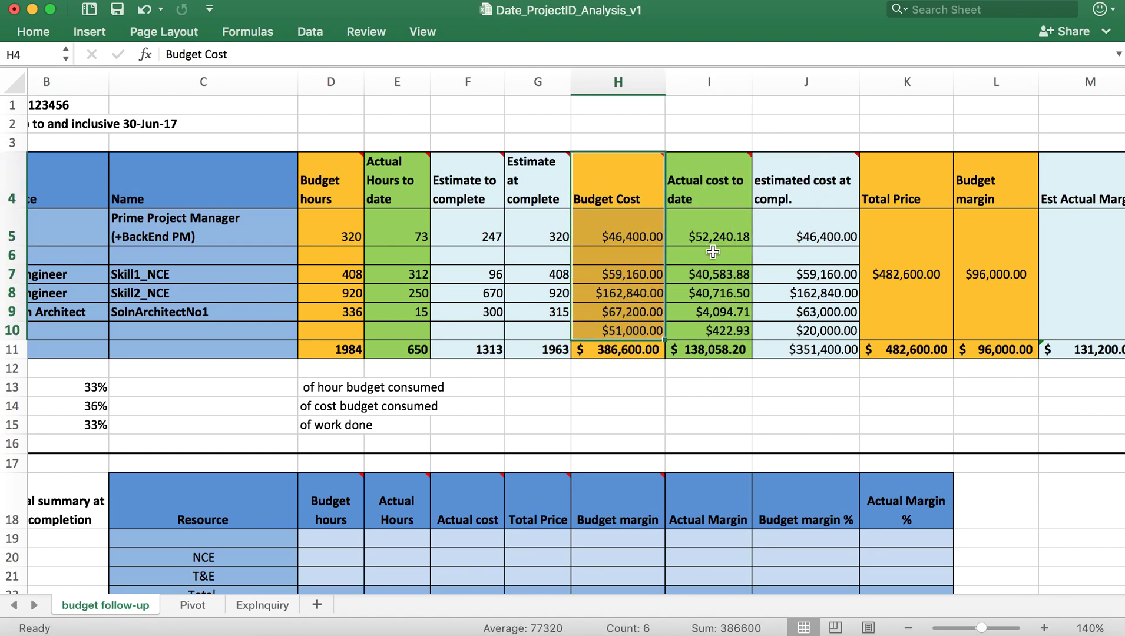
pyautogui.moveTo(711, 226); pyautogui.dragTo(713, 331)
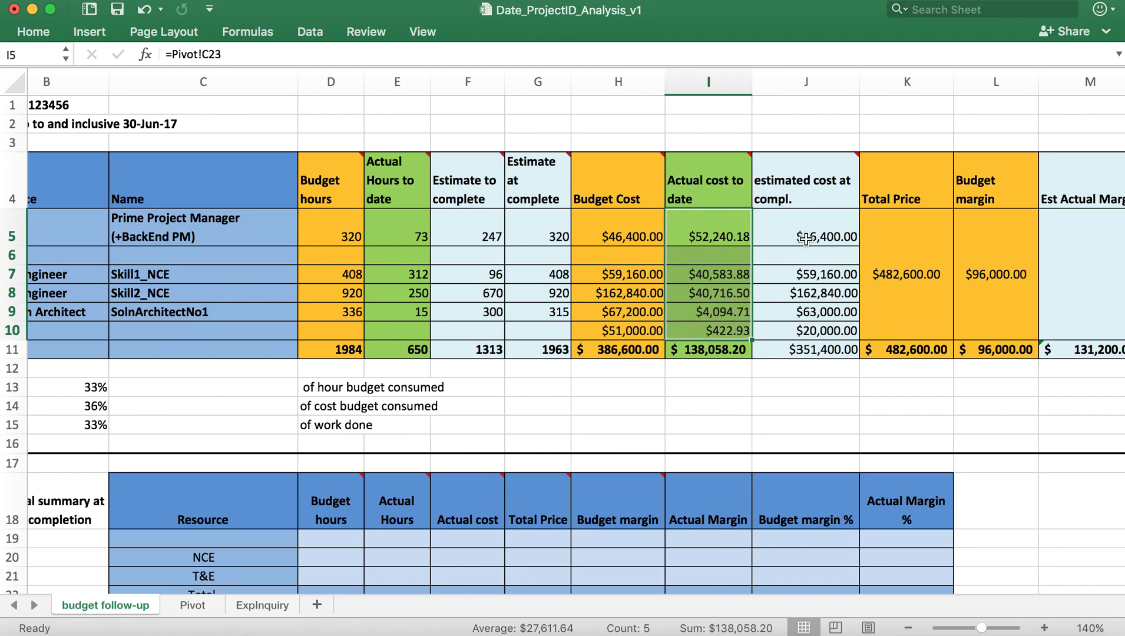
pyautogui.moveTo(808, 234); pyautogui.dragTo(809, 319)
pyautogui.hscroll(3, 808, 330)
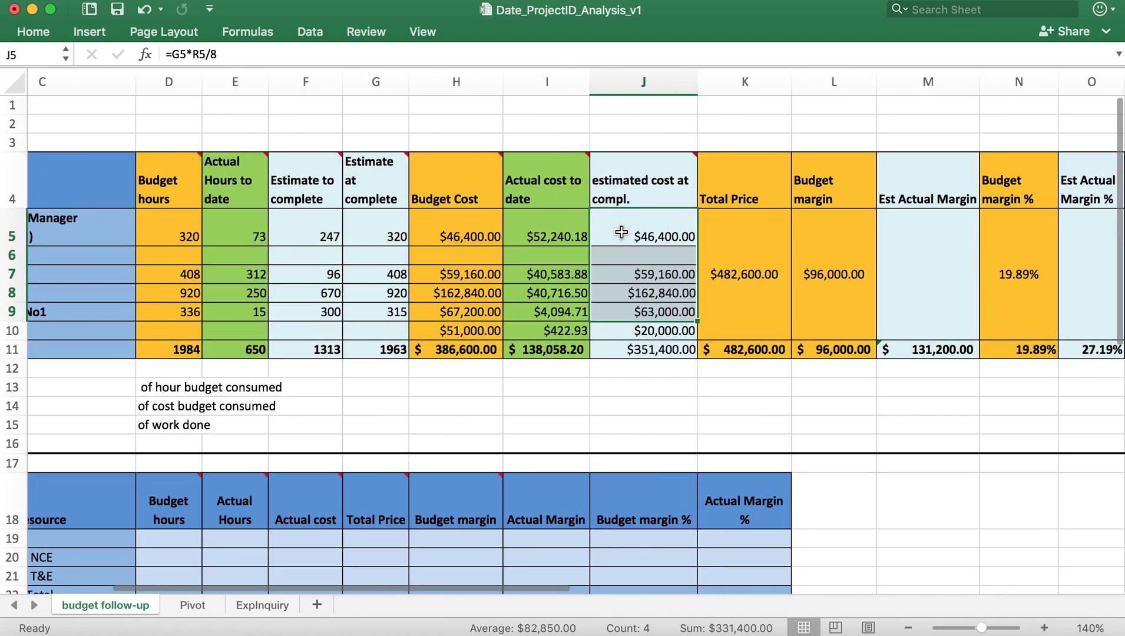
pyautogui.moveTo(622, 233); pyautogui.dragTo(632, 328)
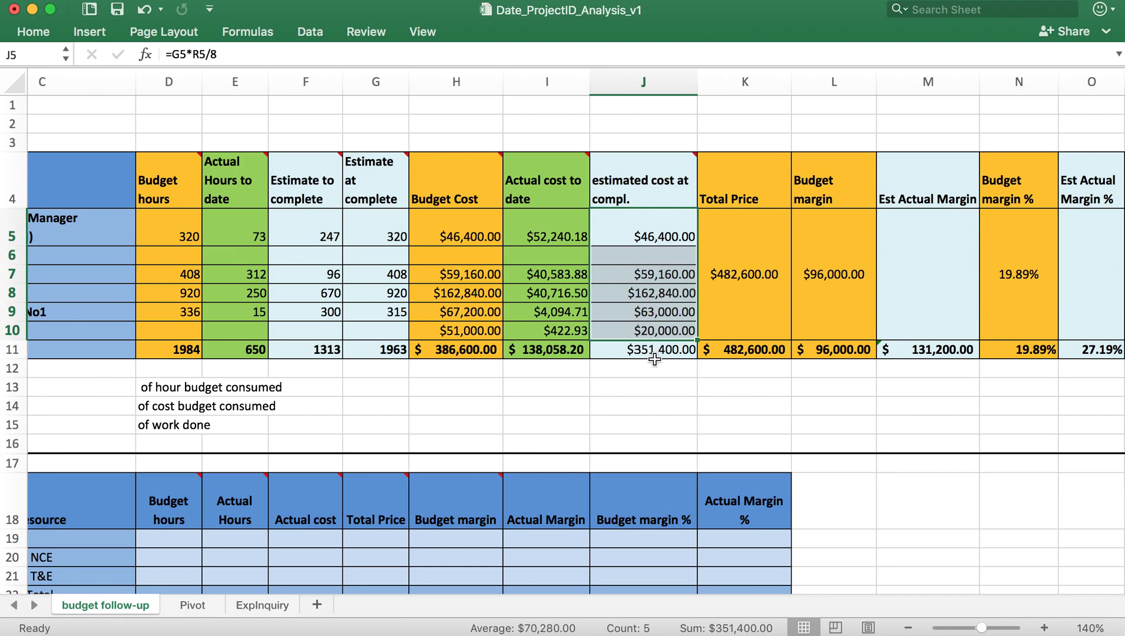
pyautogui.click(653, 353)
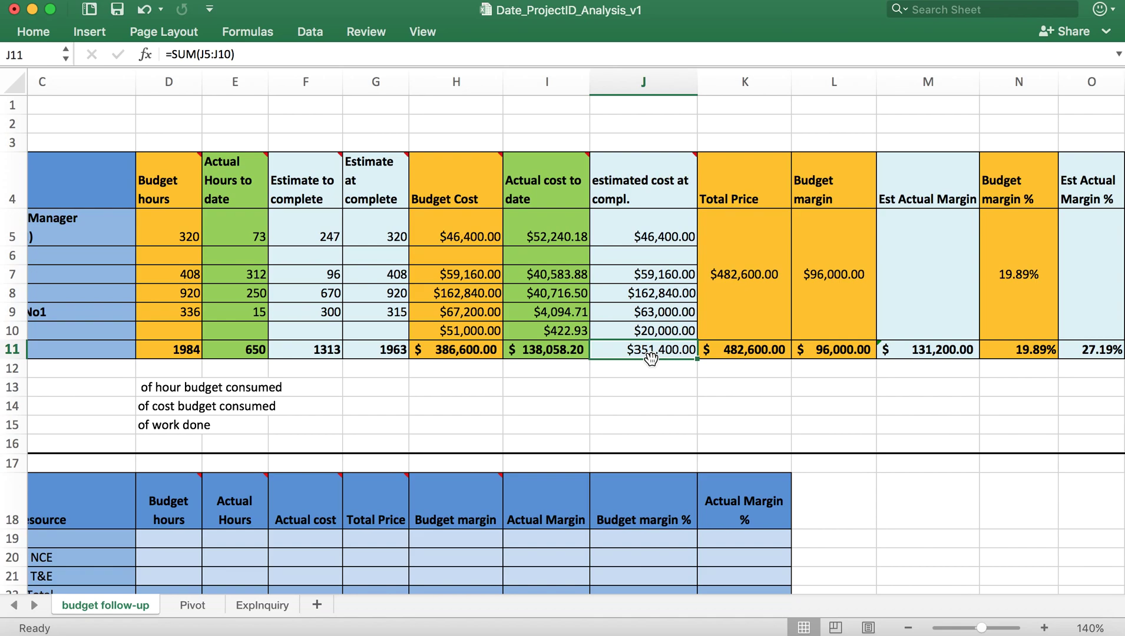
pyautogui.click(743, 342)
pyautogui.click(932, 348)
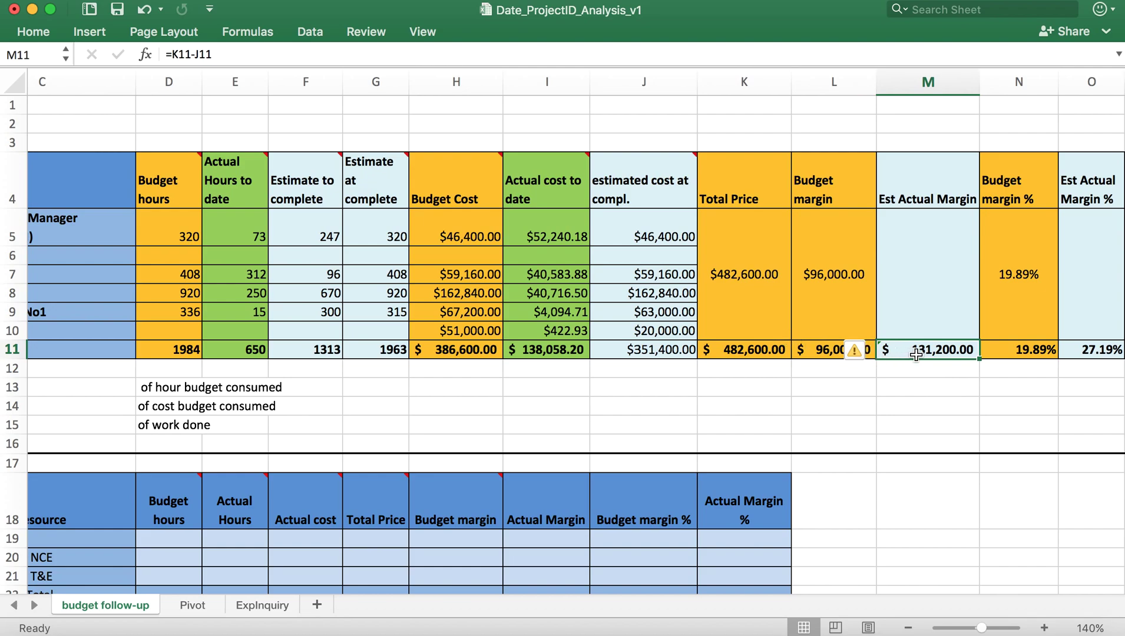
pyautogui.hscroll(2, 916, 352)
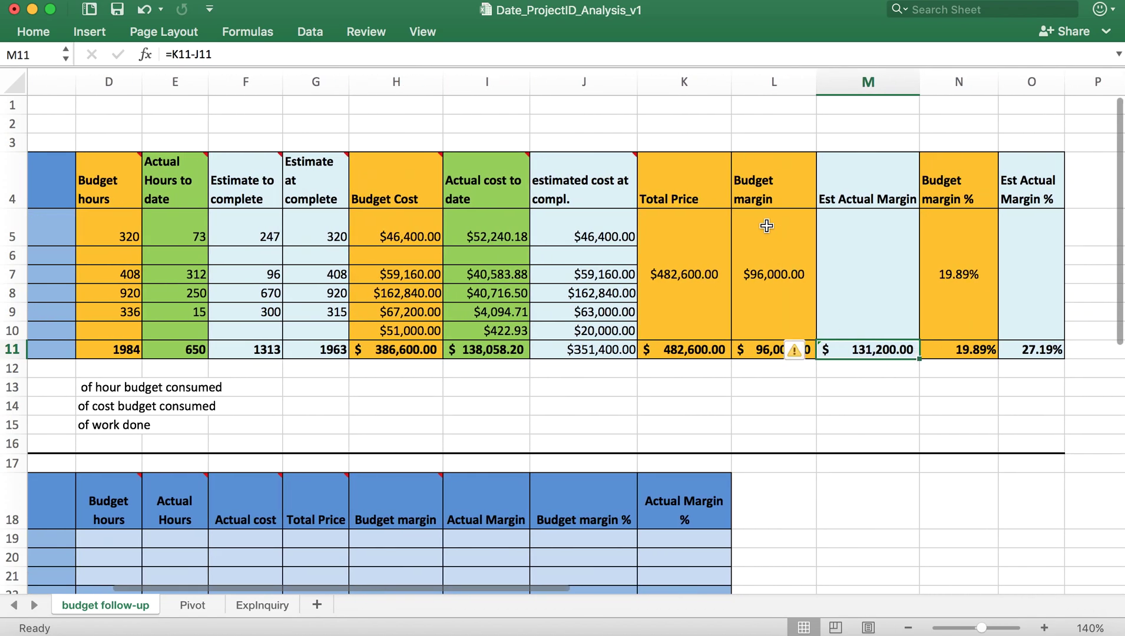
pyautogui.click(761, 352)
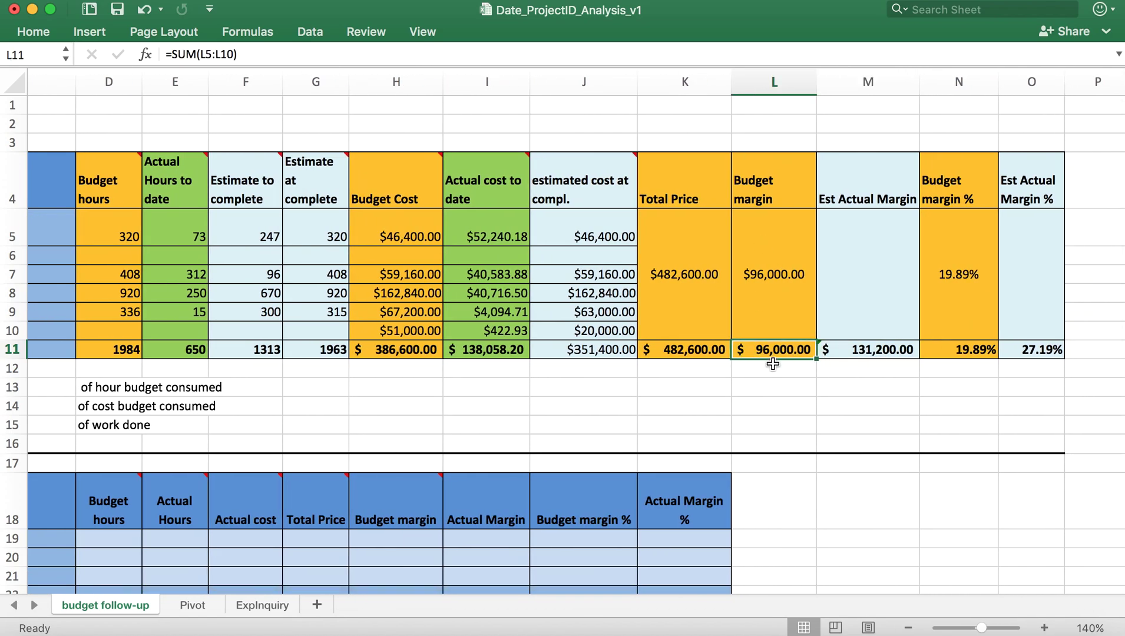
pyautogui.click(880, 352)
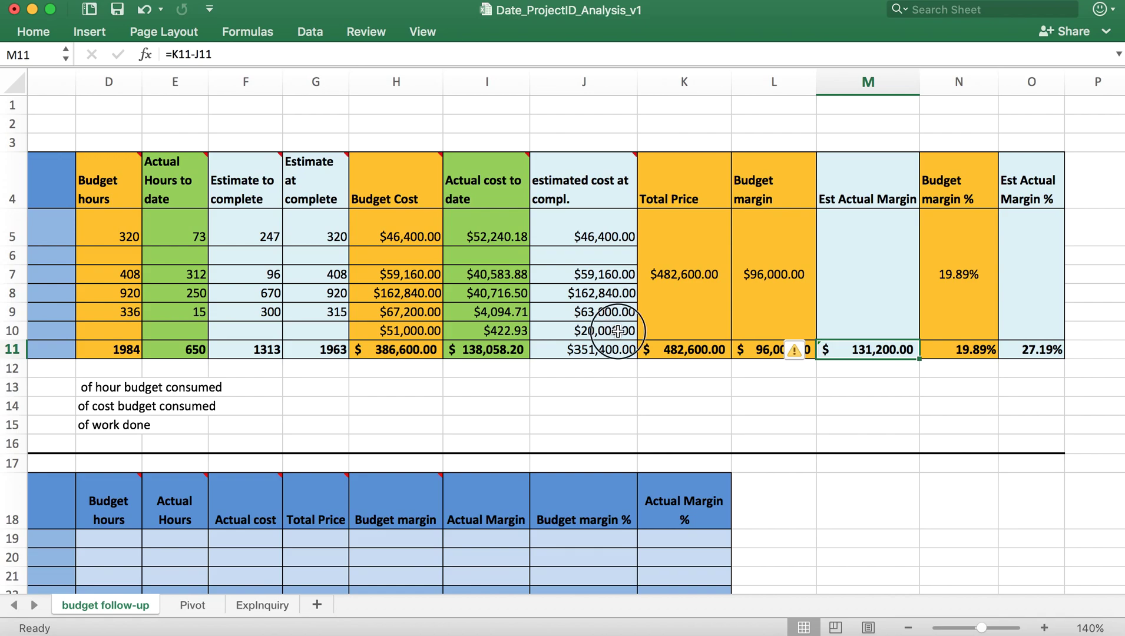
pyautogui.click(616, 331)
pyautogui.click(905, 349)
pyautogui.click(893, 375)
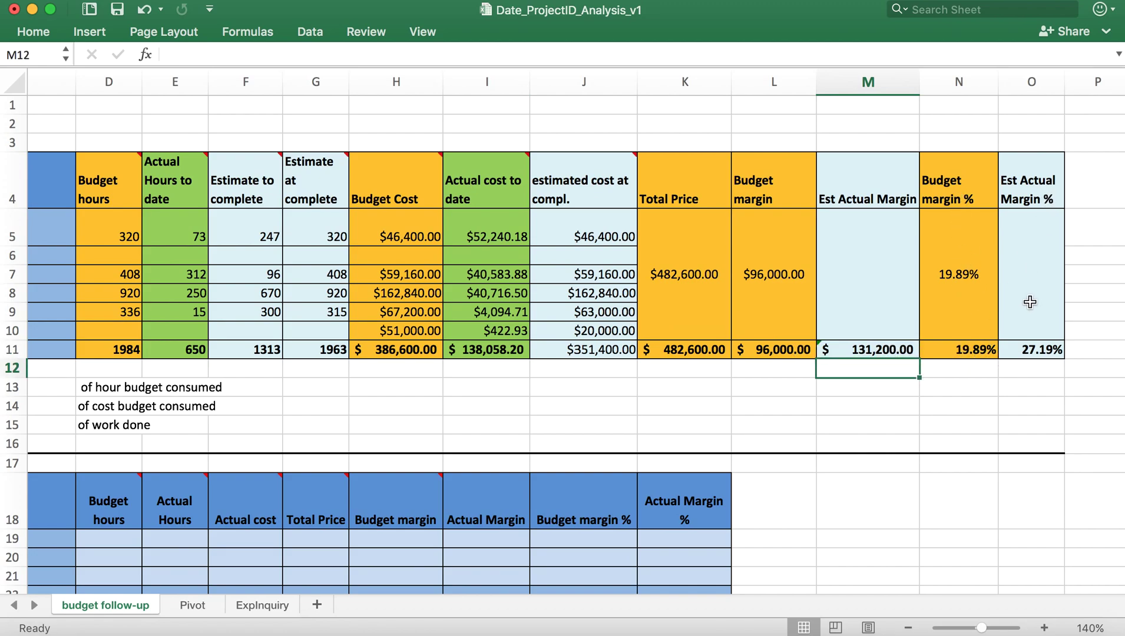
pyautogui.click(1030, 347)
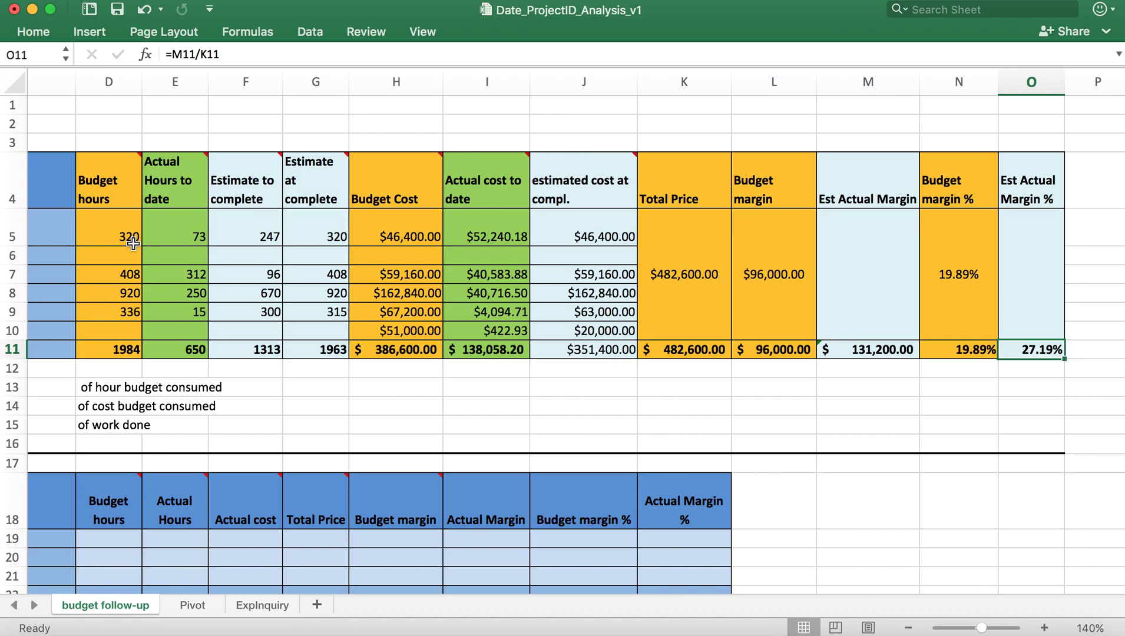
pyautogui.hscroll(-5, 133, 243)
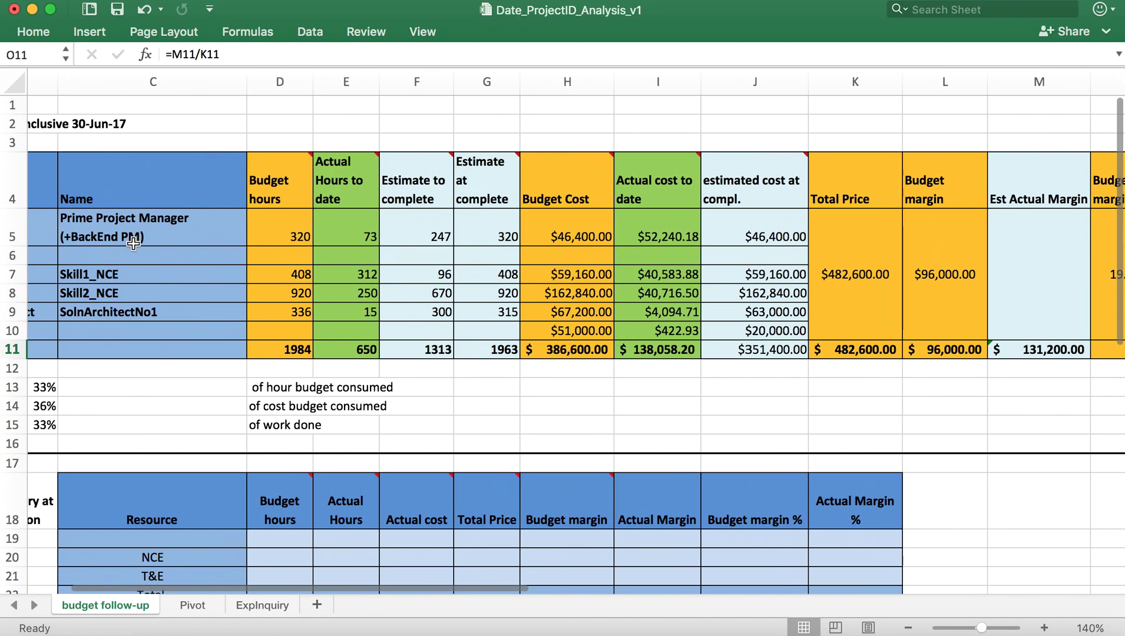
pyautogui.hscroll(-2, 133, 243)
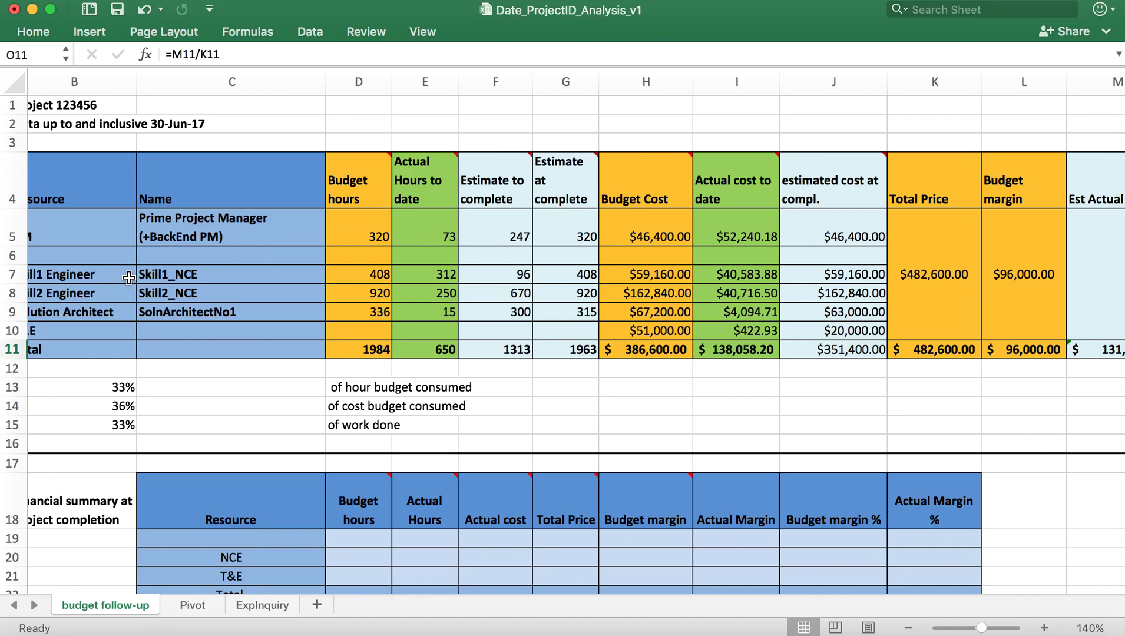
pyautogui.click(230, 274)
pyautogui.click(357, 276)
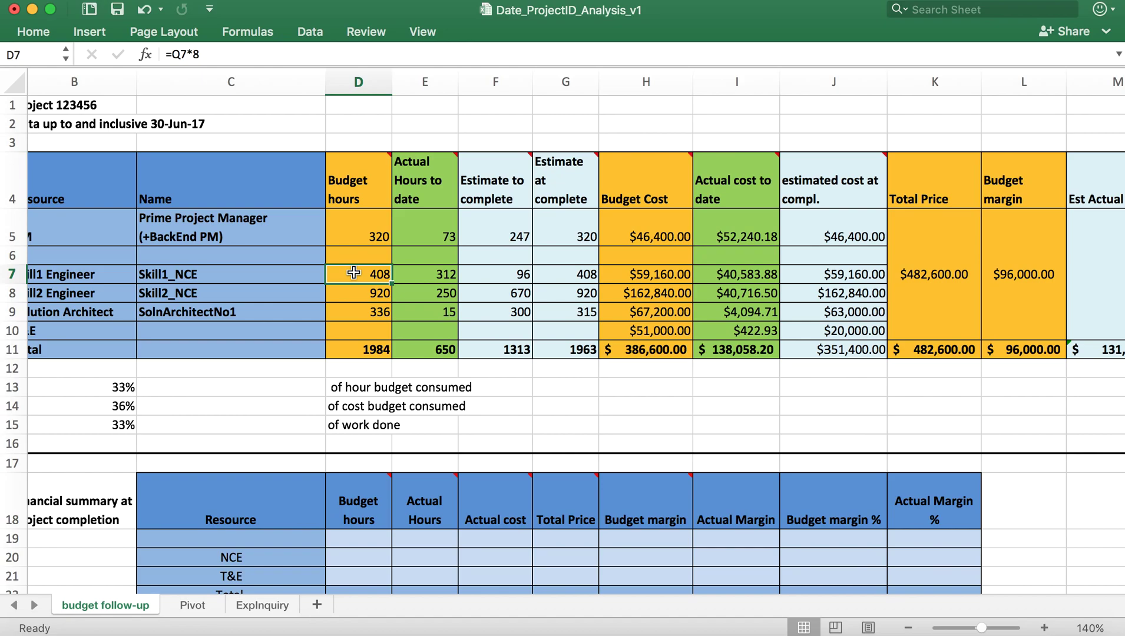
pyautogui.hscroll(10, 354, 272)
pyautogui.scroll(-1, 354, 272)
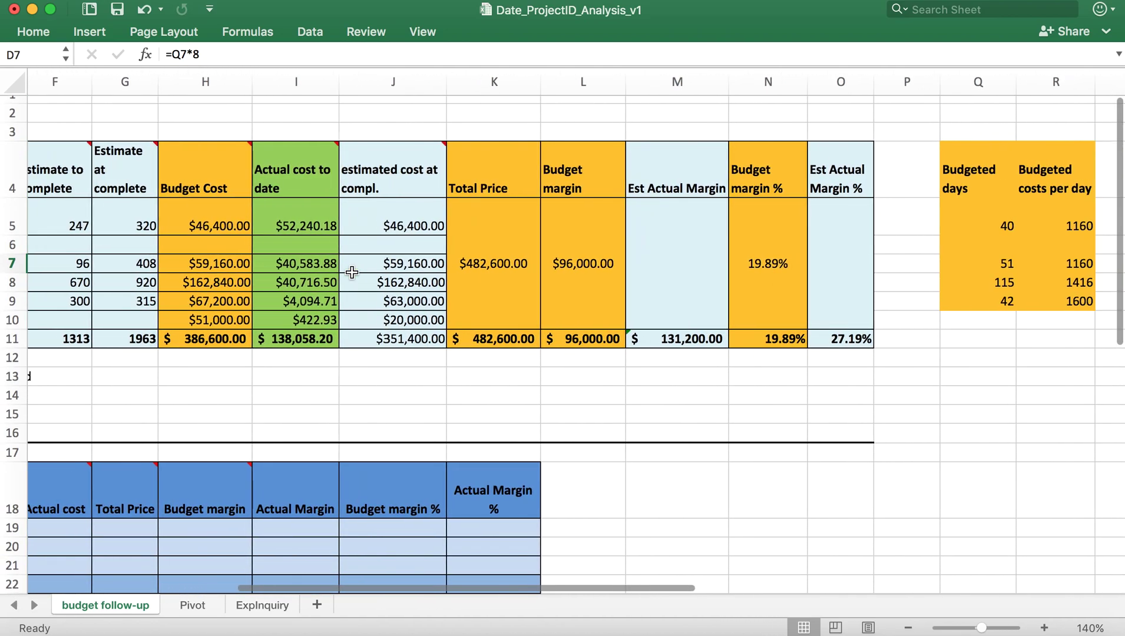
pyautogui.scroll(2, 352, 272)
pyautogui.hscroll(-1, 352, 272)
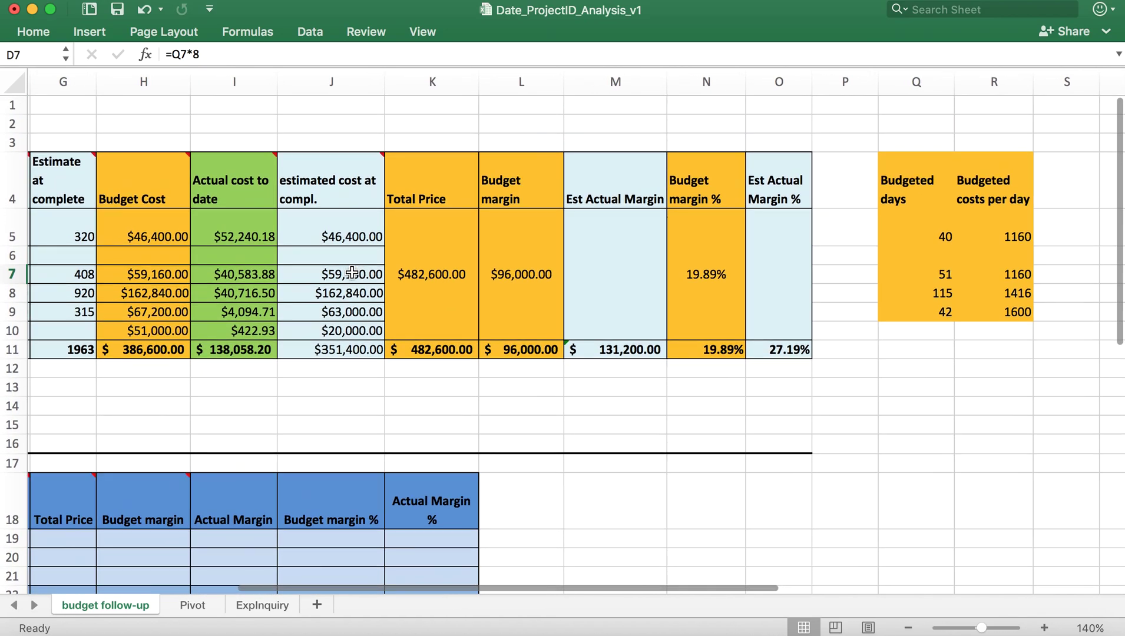
pyautogui.click(192, 605)
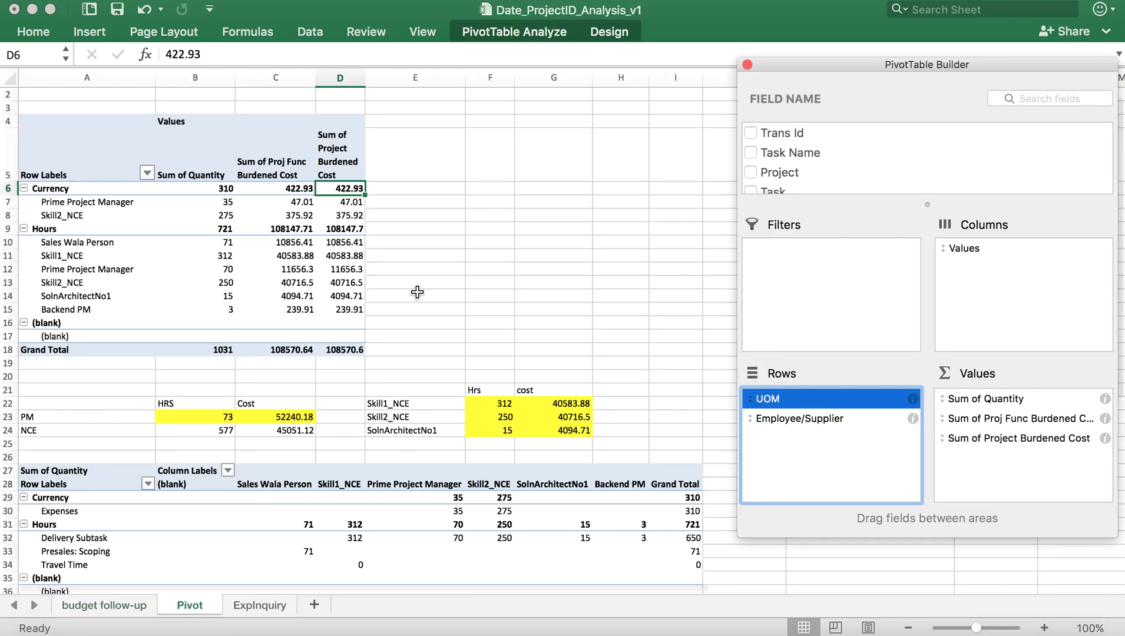
pyautogui.scroll(-1, 417, 294)
pyautogui.scroll(-2, 416, 297)
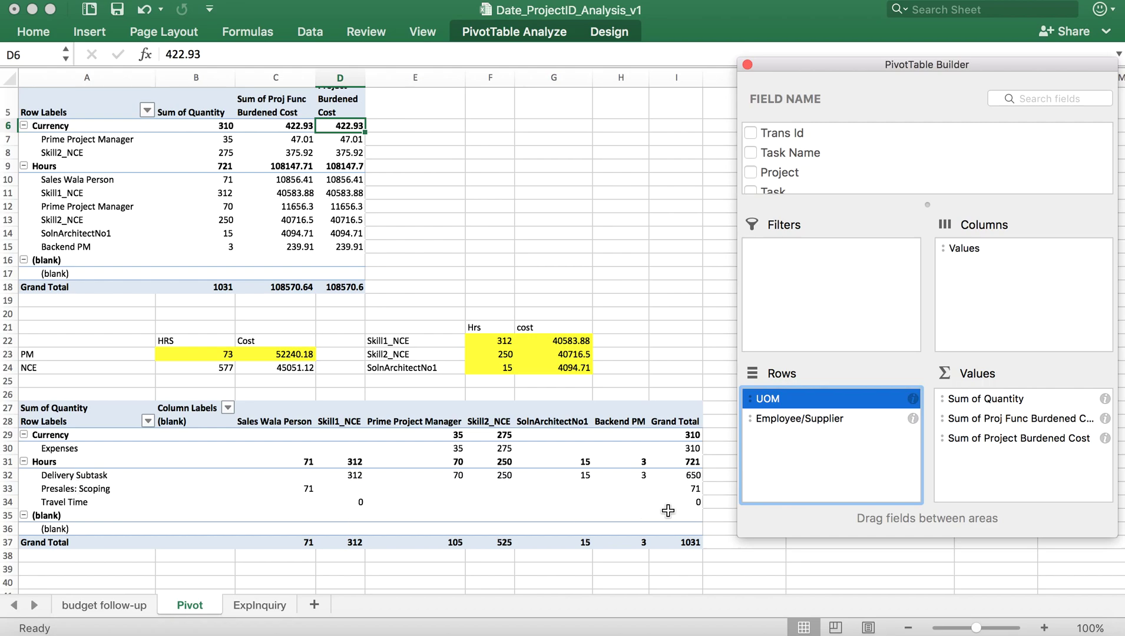
pyautogui.click(92, 480)
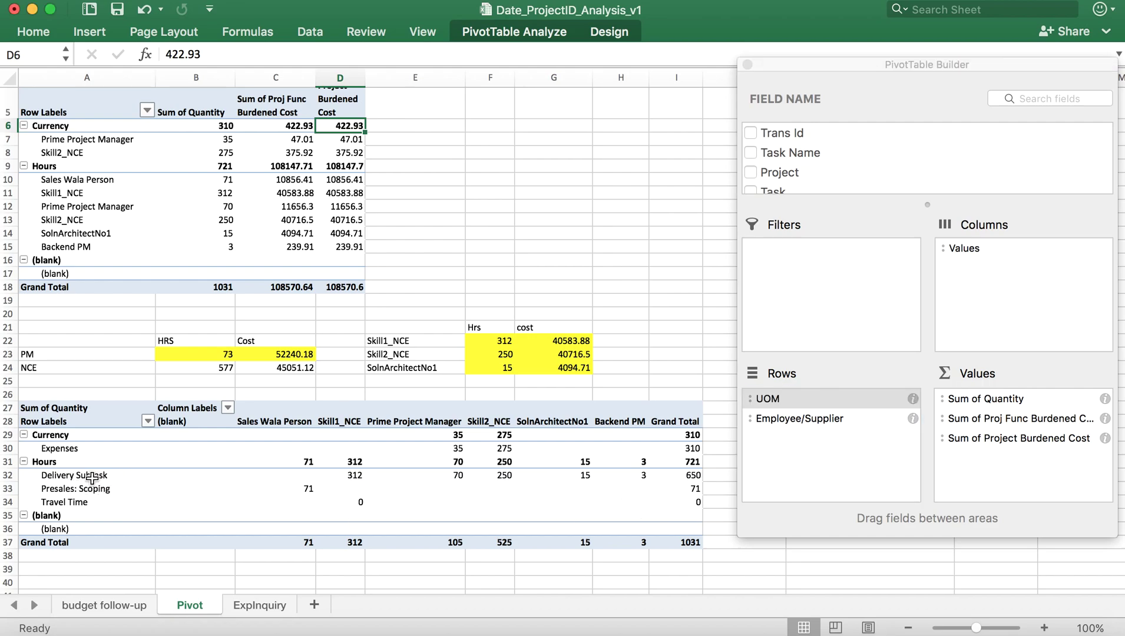
pyautogui.click(93, 478)
pyautogui.moveTo(93, 478); pyautogui.dragTo(686, 475)
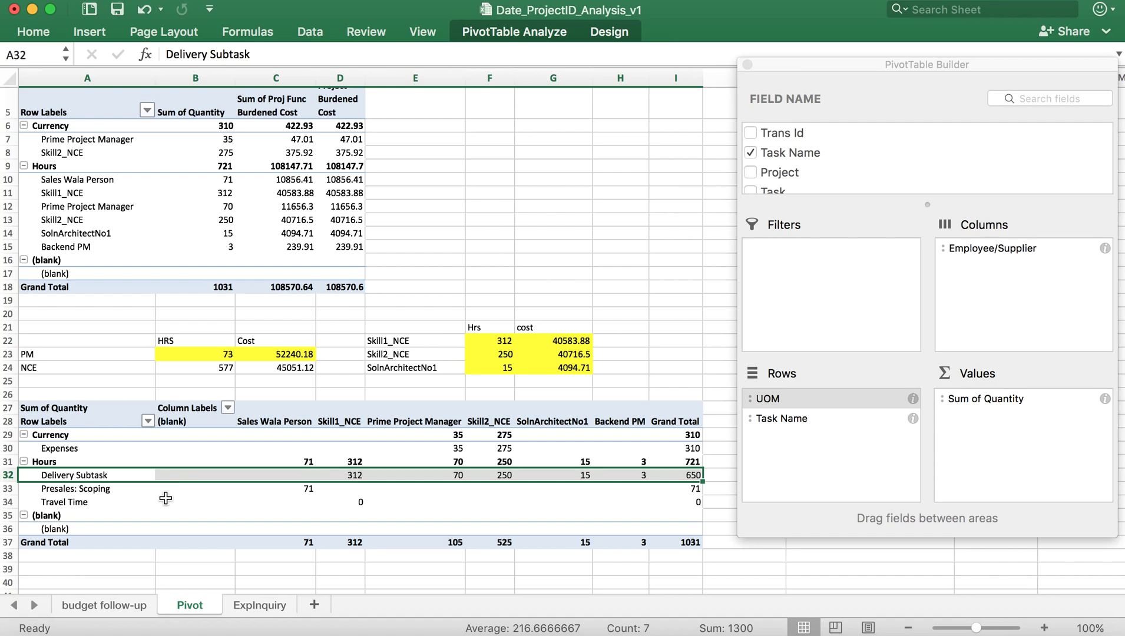
pyautogui.click(134, 493)
pyautogui.moveTo(133, 492); pyautogui.dragTo(685, 489)
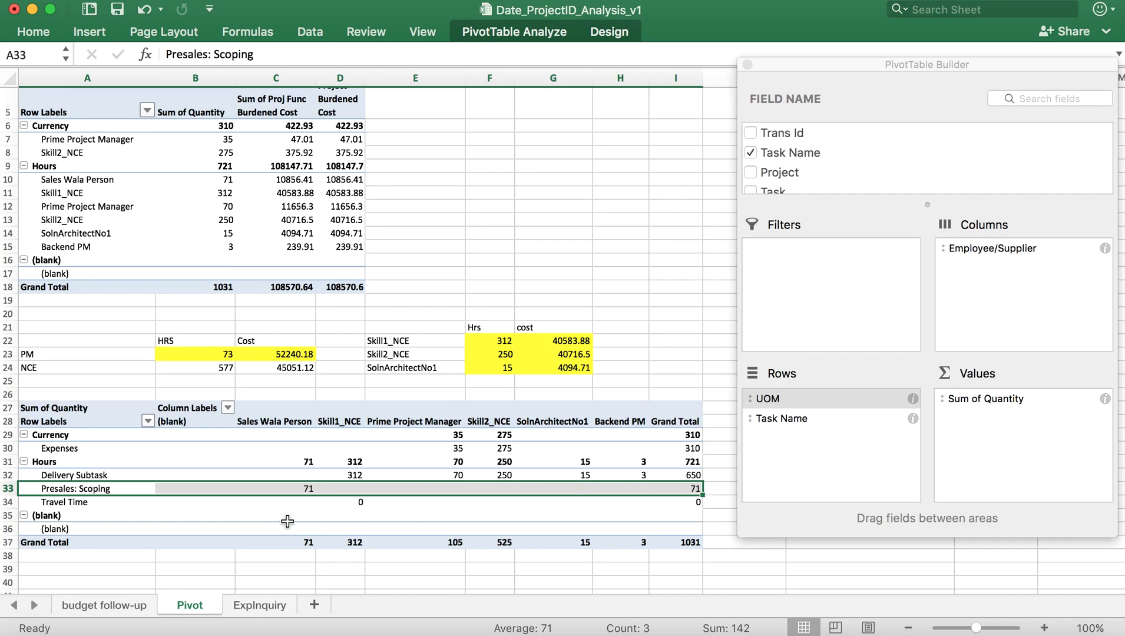
pyautogui.click(112, 605)
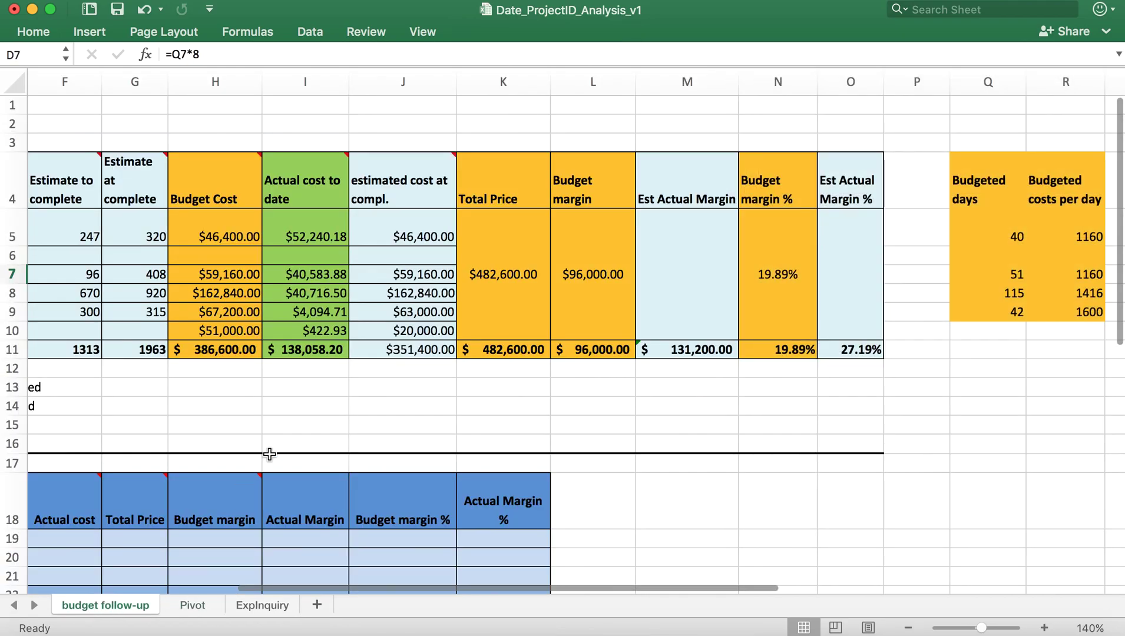
pyautogui.click(908, 628)
pyautogui.hscroll(-6, 682, 452)
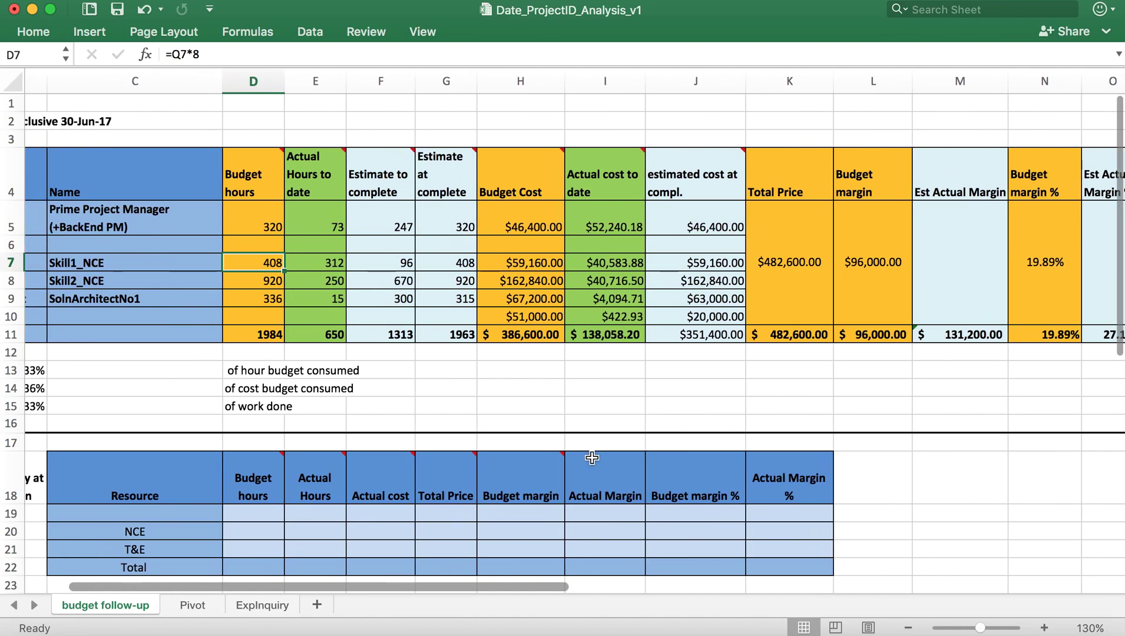
pyautogui.hscroll(-3, 486, 383)
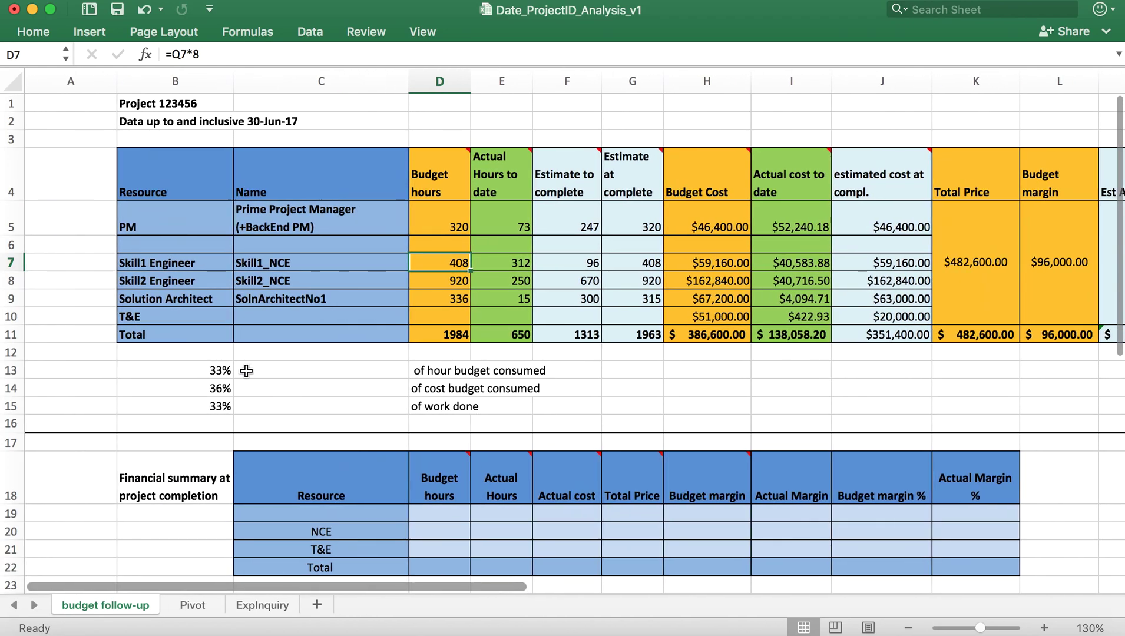
pyautogui.click(215, 370)
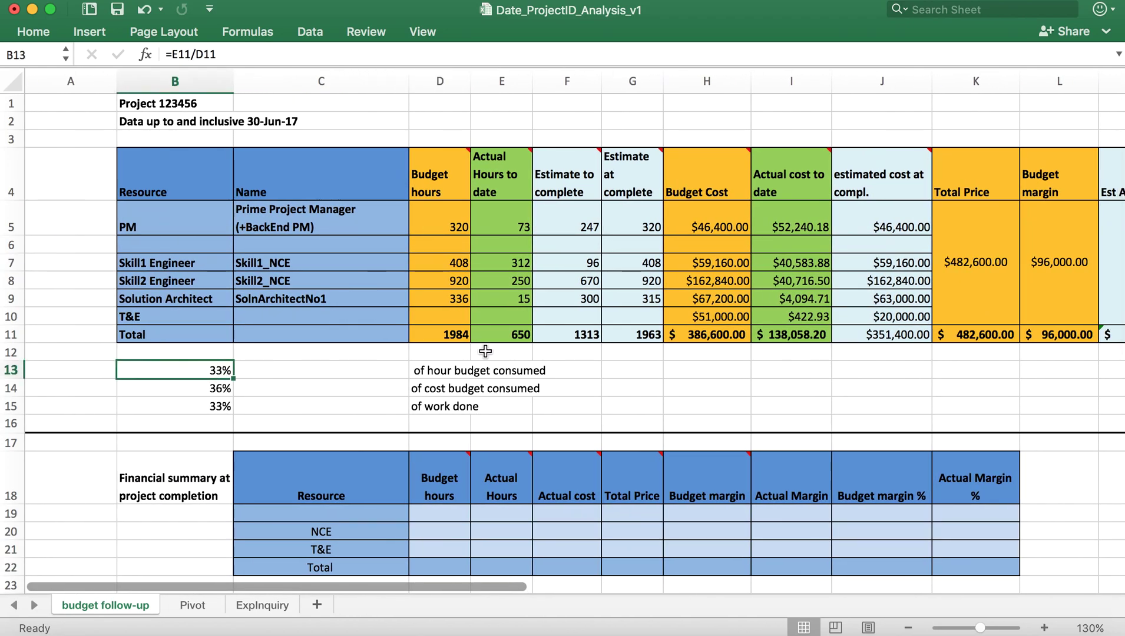
pyautogui.click(424, 371)
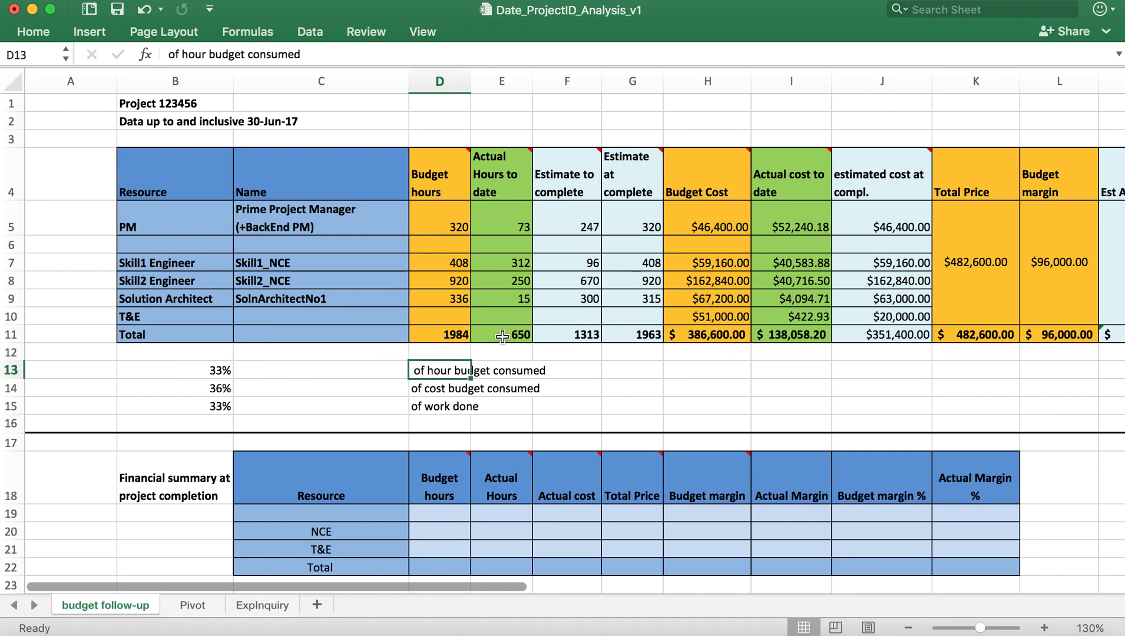
pyautogui.click(502, 336)
pyautogui.click(437, 337)
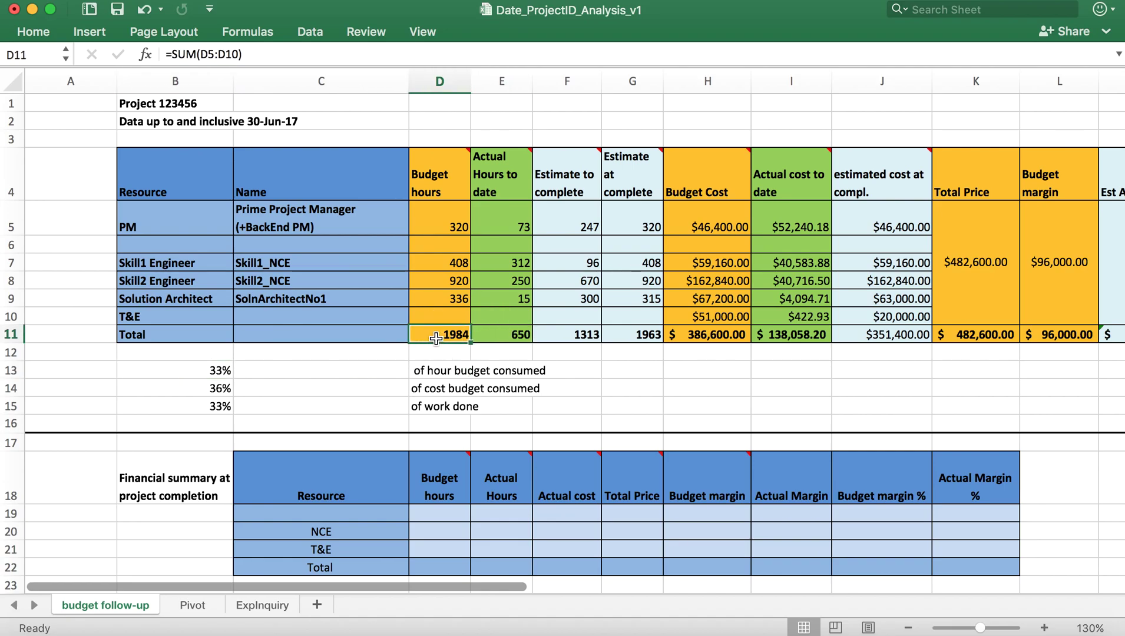
pyautogui.click(203, 369)
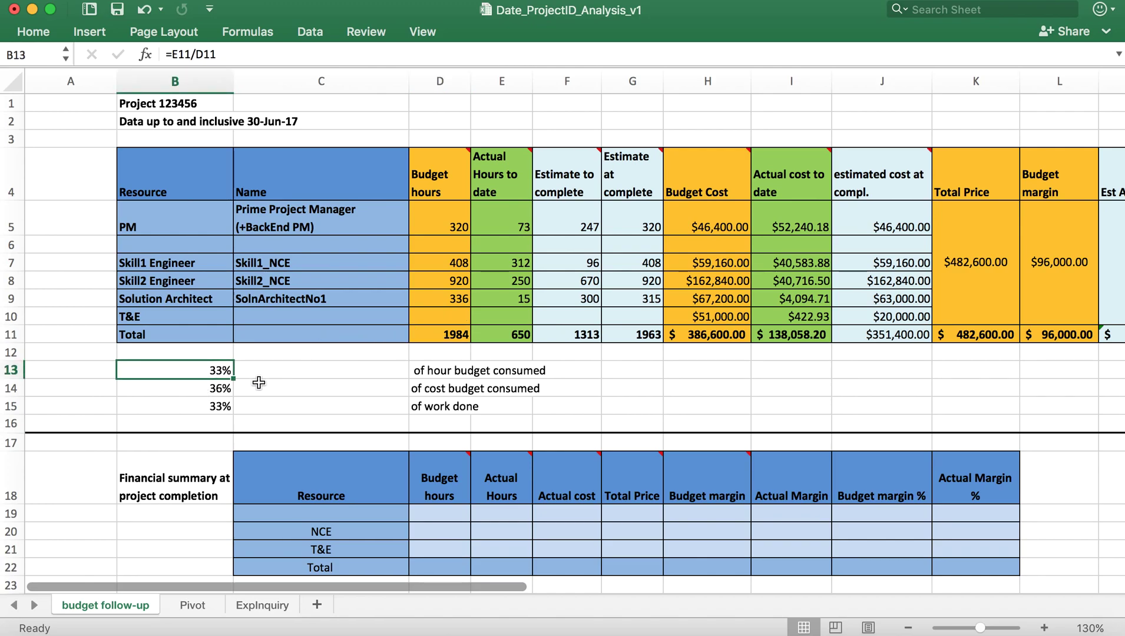
pyautogui.click(209, 389)
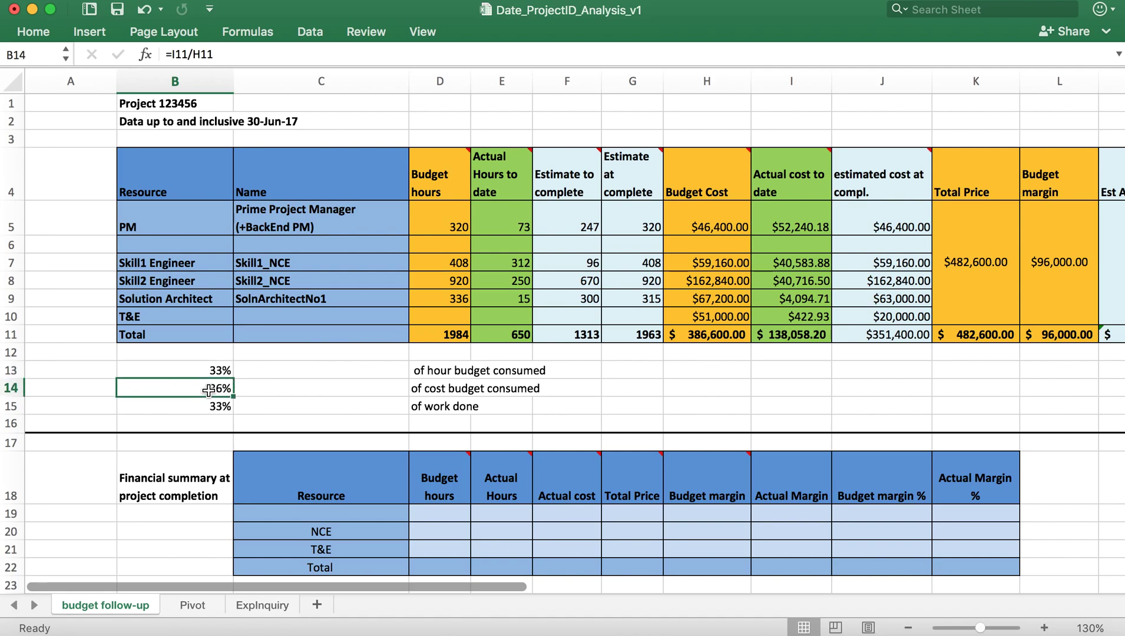
pyautogui.click(211, 407)
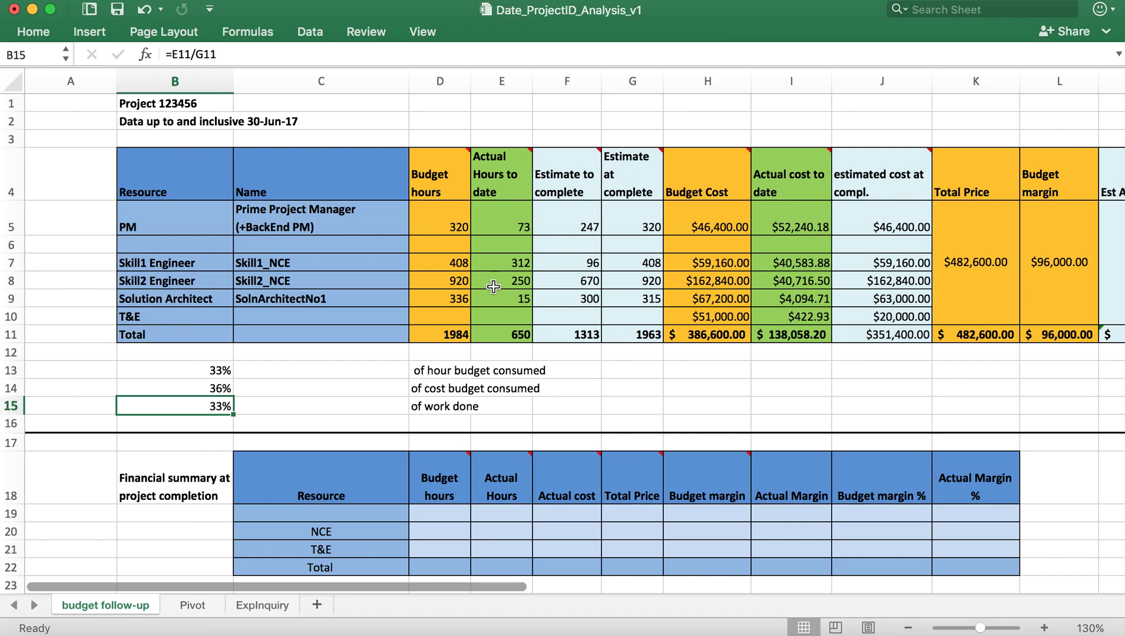
pyautogui.hscroll(5, 493, 287)
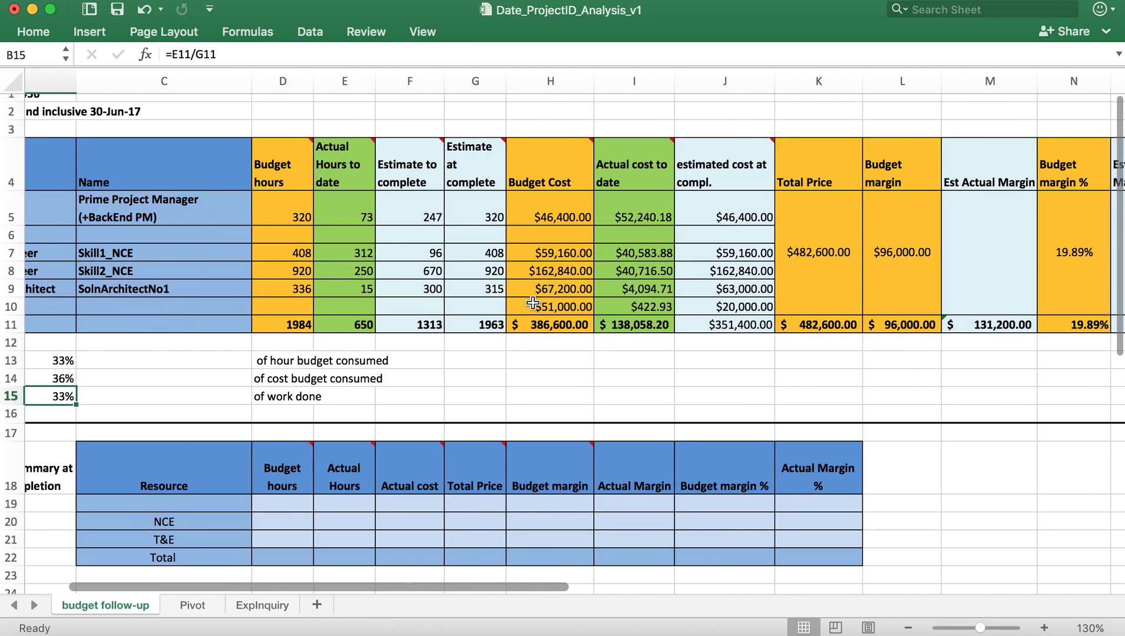
pyautogui.hscroll(2, 533, 302)
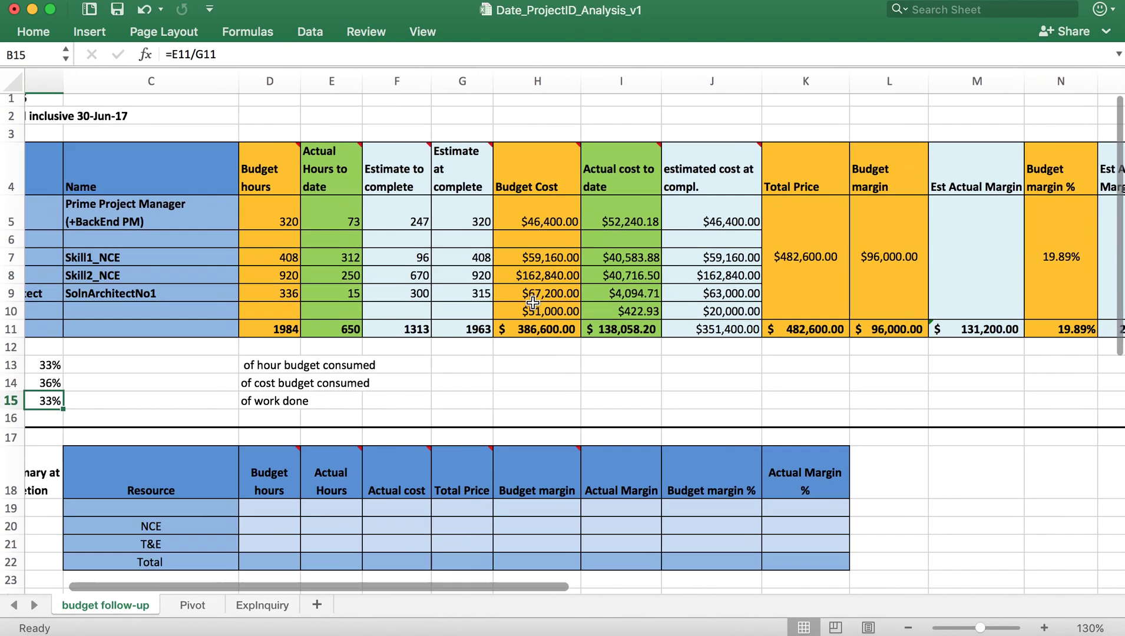
pyautogui.hscroll(-5, 533, 303)
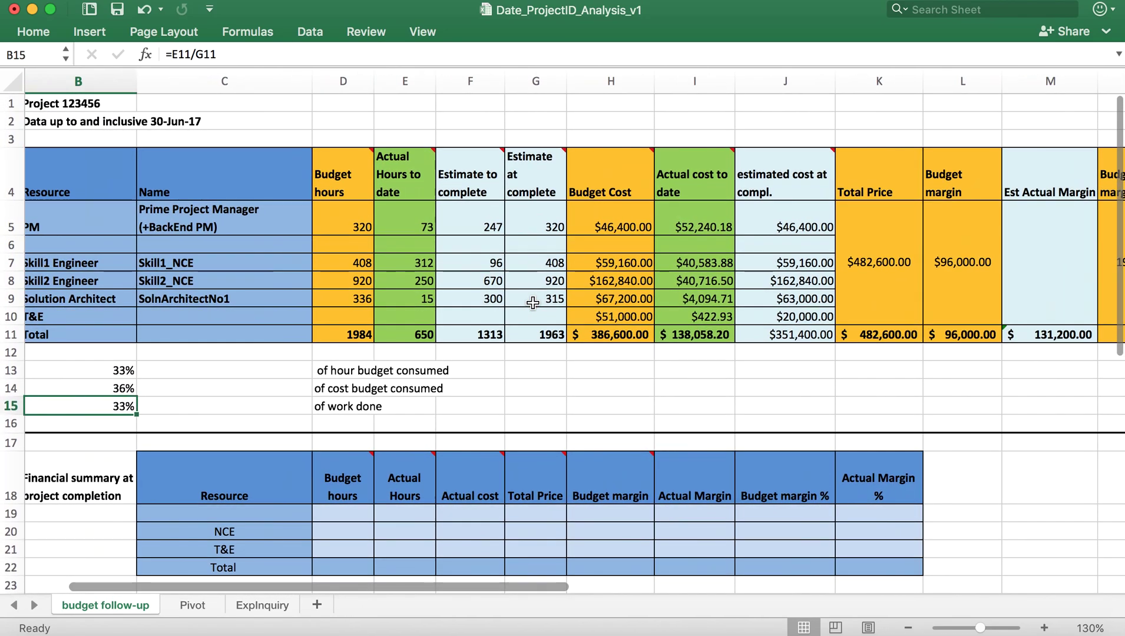
pyautogui.hscroll(-2, 533, 302)
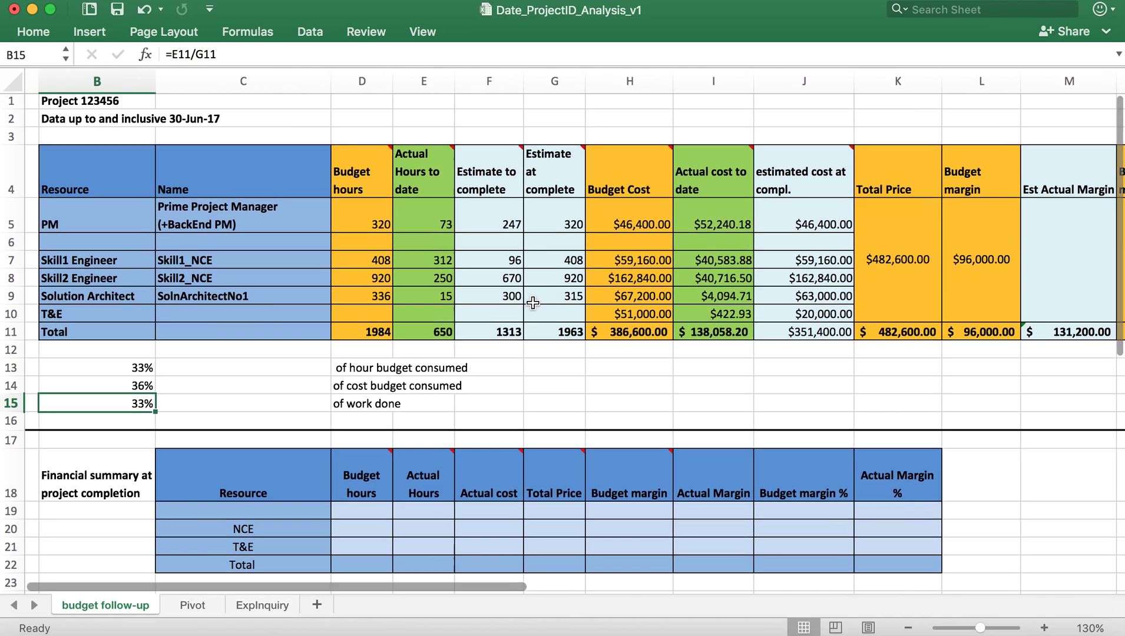
pyautogui.hscroll(1, 533, 303)
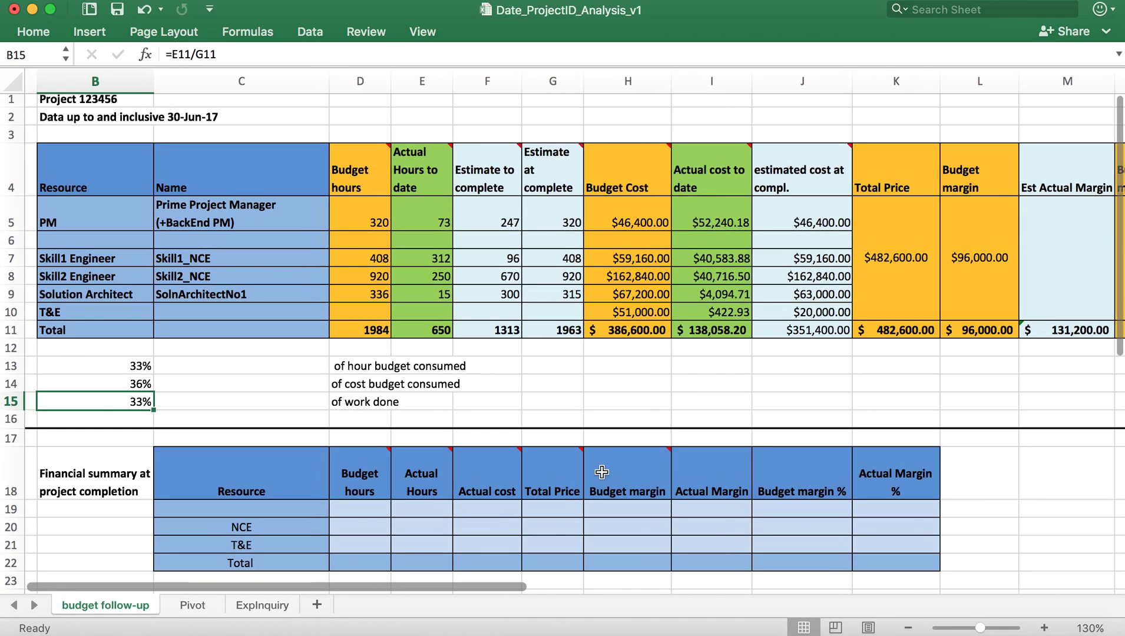